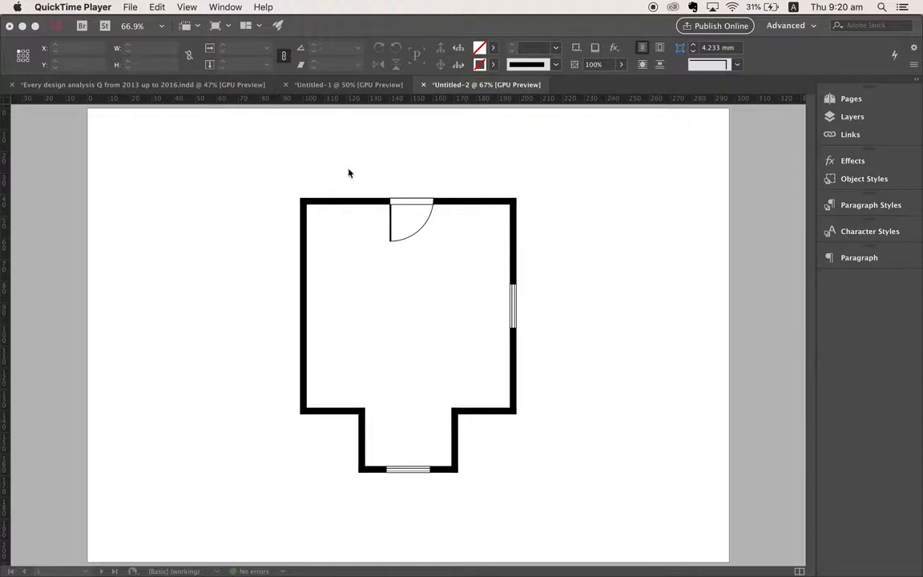
Add a blank second page to the document after the floor plan page.
{"action": "left_click", "coordinate": [846, 107]}
{"action": "left_click", "coordinate": [845, 107]}
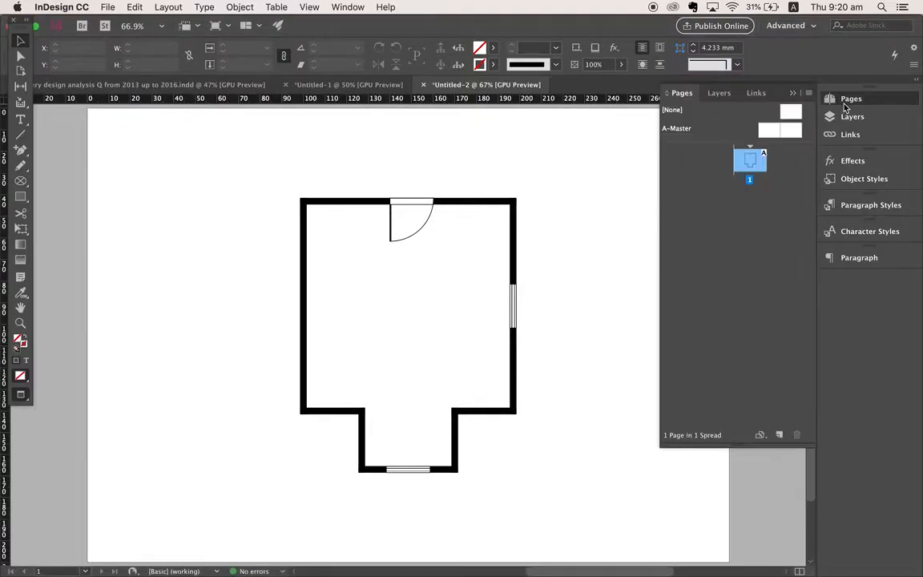
{"action": "left_click", "coordinate": [780, 435]}
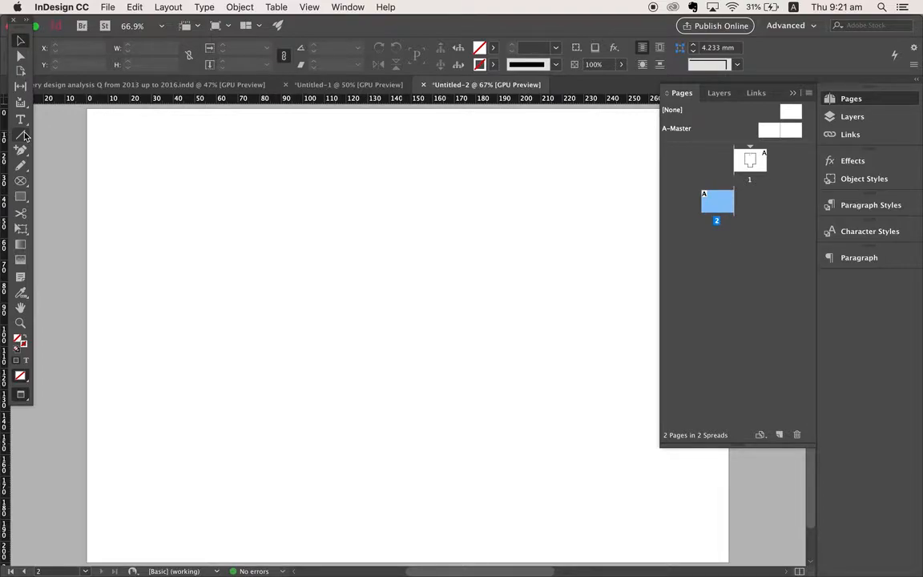
Add a small text frame near the lower-right corner of page 2 reading "SCALE 1:100".
{"action": "left_click", "coordinate": [21, 119]}
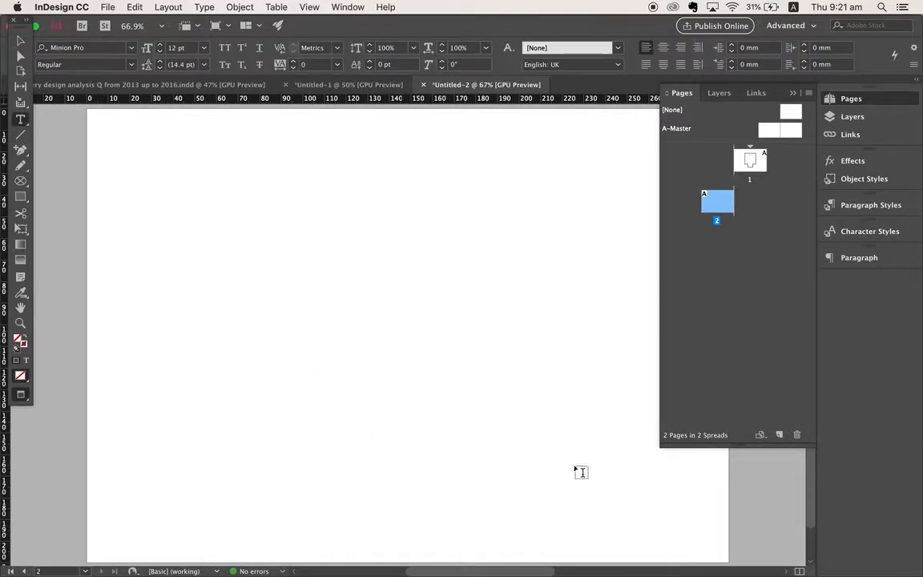
{"action": "left_click_drag", "start_coordinate": [618, 495], "coordinate": [677, 523]}
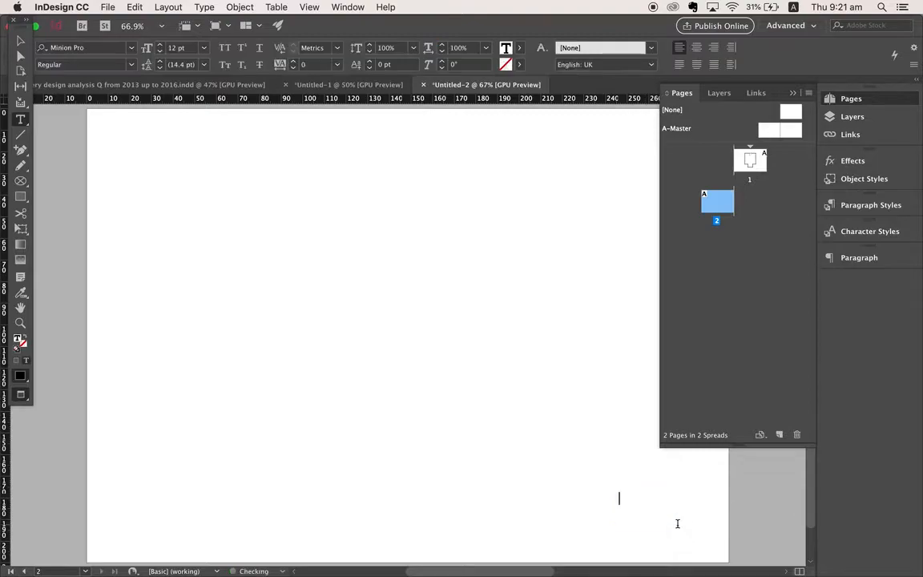
{"action": "type", "text": "SCALE "}
{"action": "type", "text": "1:100"}
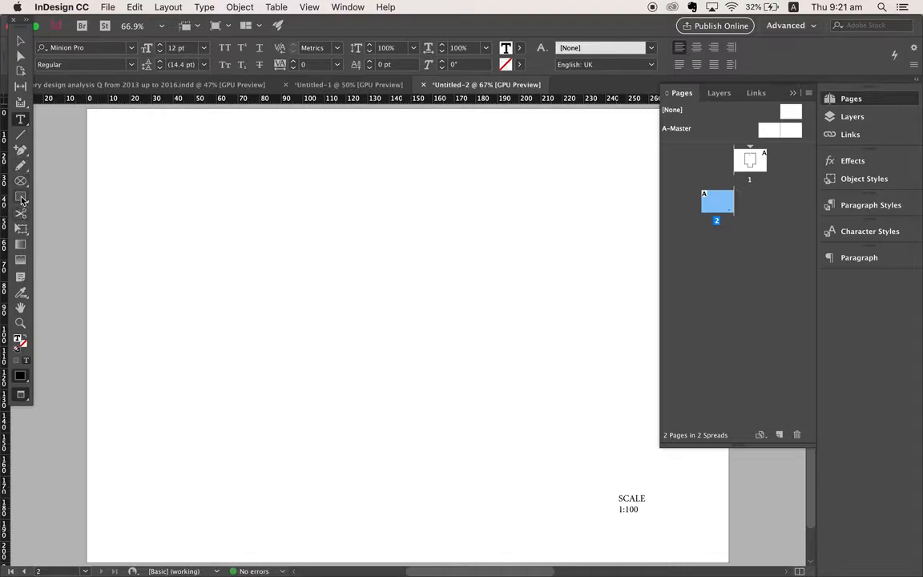
{"action": "left_click", "coordinate": [25, 142]}
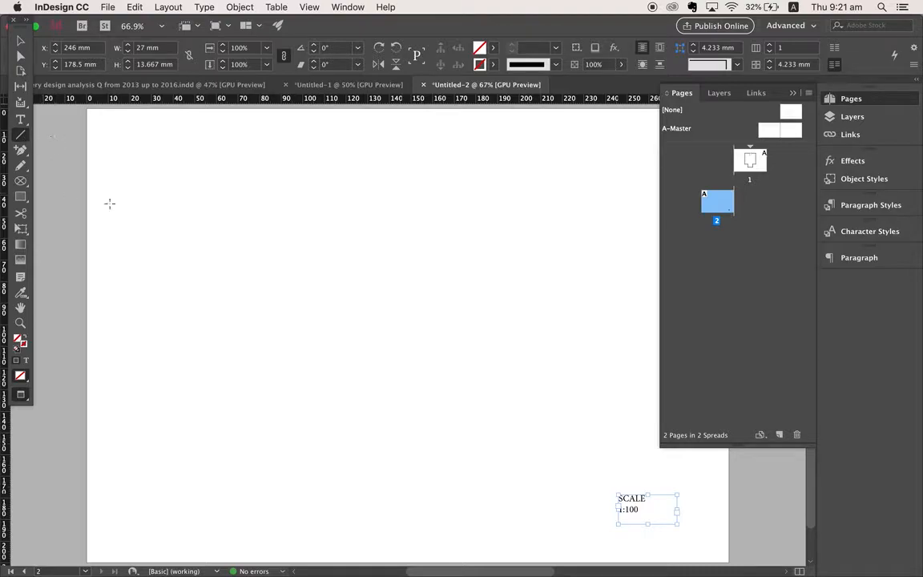
{"action": "left_click", "coordinate": [542, 51]}
{"action": "type", "text": "3mm"}
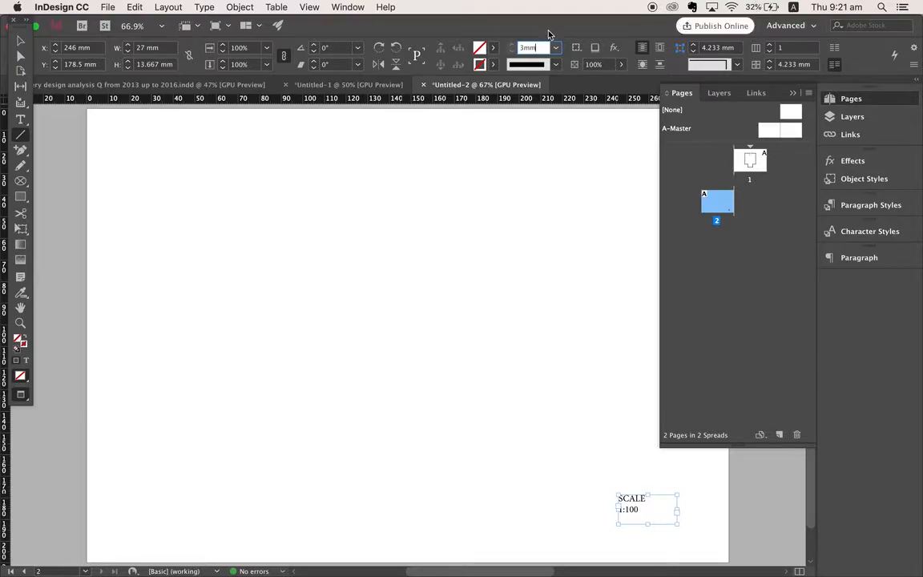
{"action": "key", "text": "Return"}
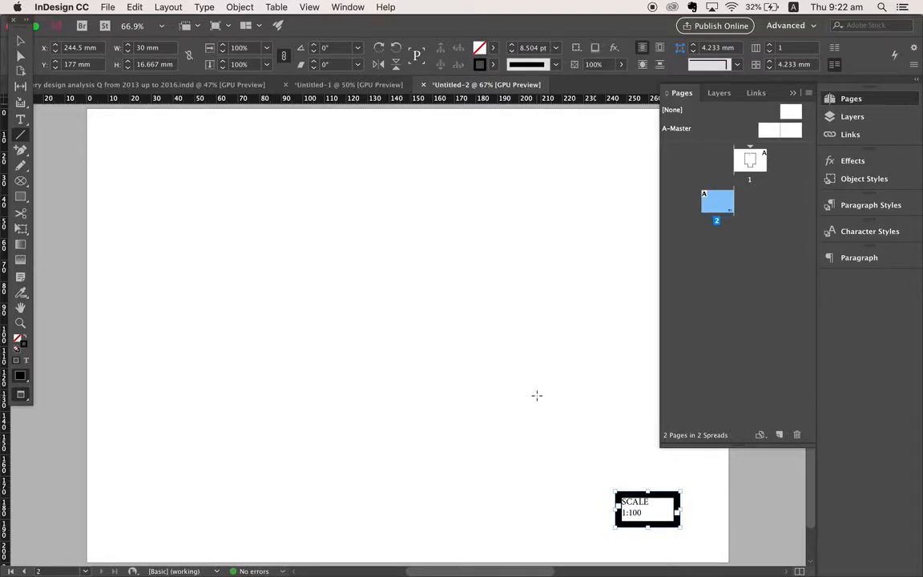
{"action": "key", "text": "super+z"}
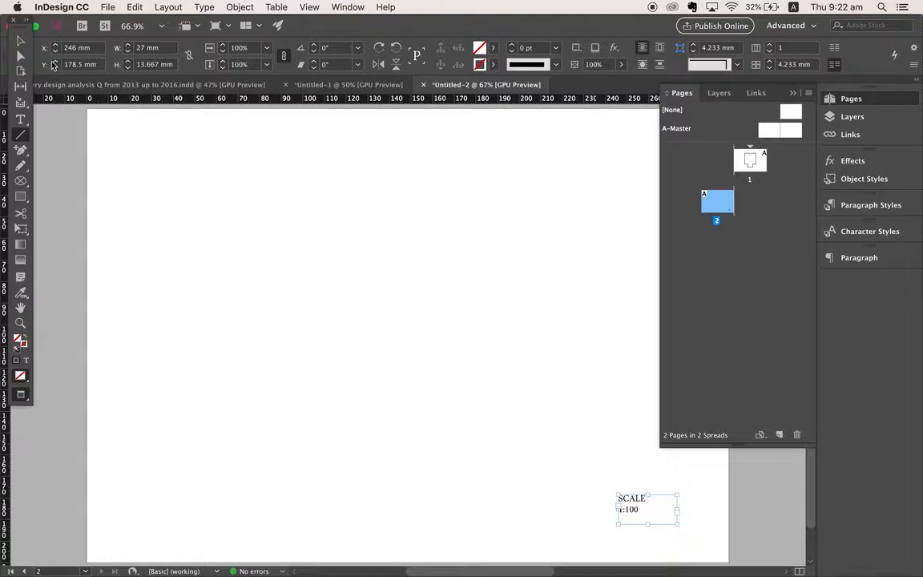
{"action": "left_click", "coordinate": [200, 199]}
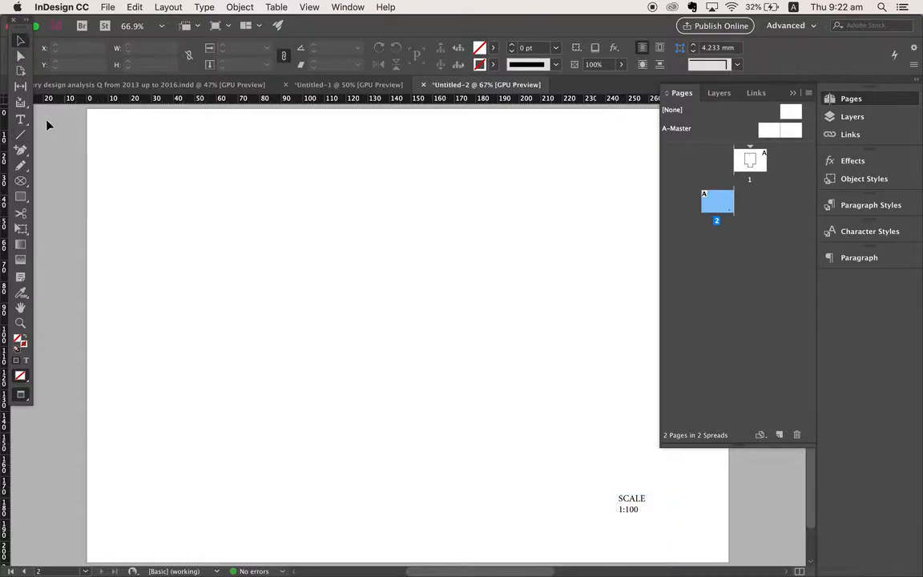
With nothing selected, set the Line tool's stroke weight to 3 mm for drawing walls.
{"action": "left_click", "coordinate": [21, 135]}
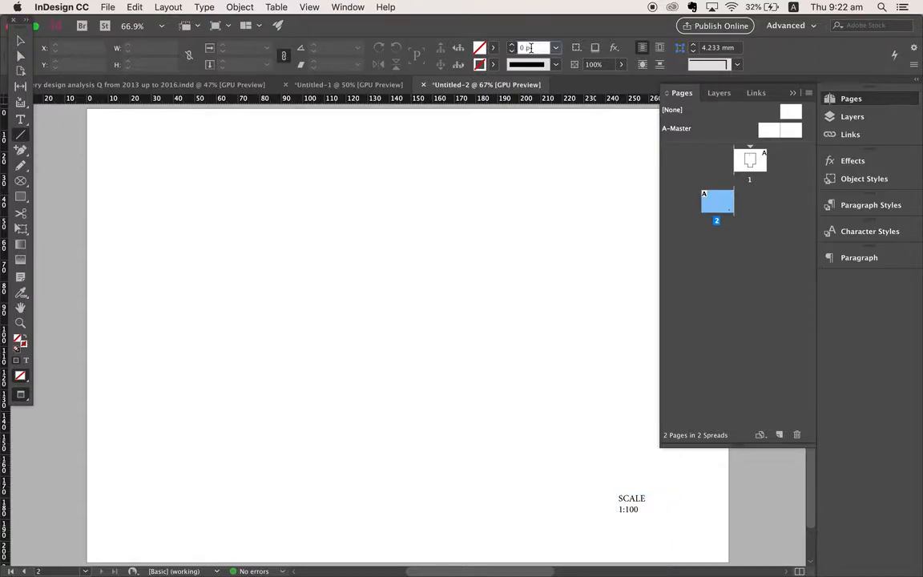
{"action": "triple_click", "coordinate": [530, 48]}
{"action": "type", "text": "3mm"}
{"action": "key", "text": "Return"}
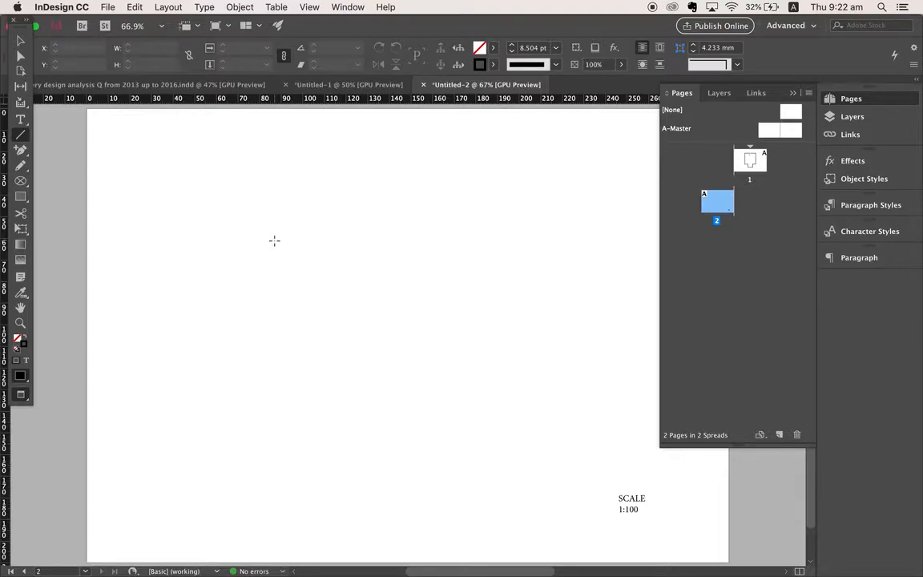
{"action": "scroll", "coordinate": [428, 216], "scroll_direction": "up", "scroll_amount": 10}
{"action": "scroll", "coordinate": [428, 216], "scroll_direction": "right", "scroll_amount": 10}
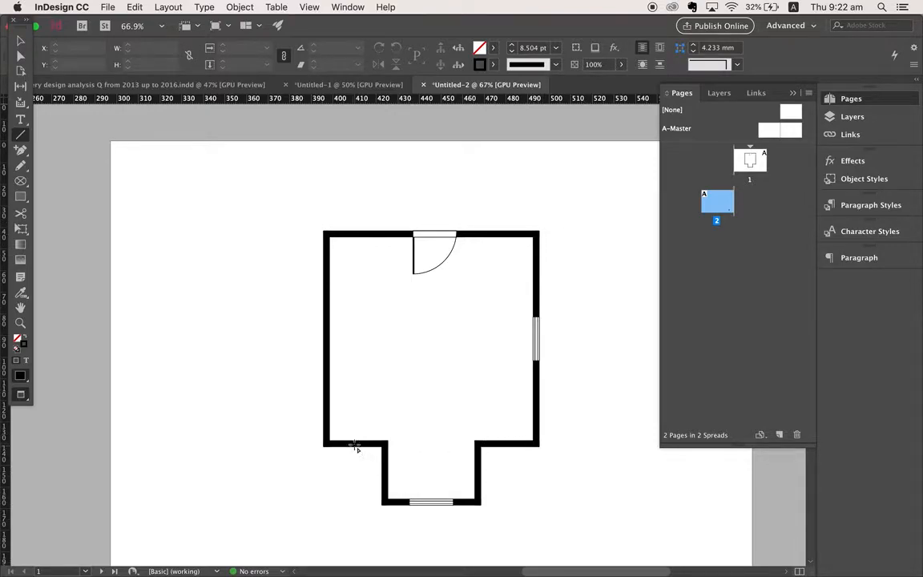
{"action": "scroll", "coordinate": [367, 474], "scroll_direction": "down", "scroll_amount": 5}
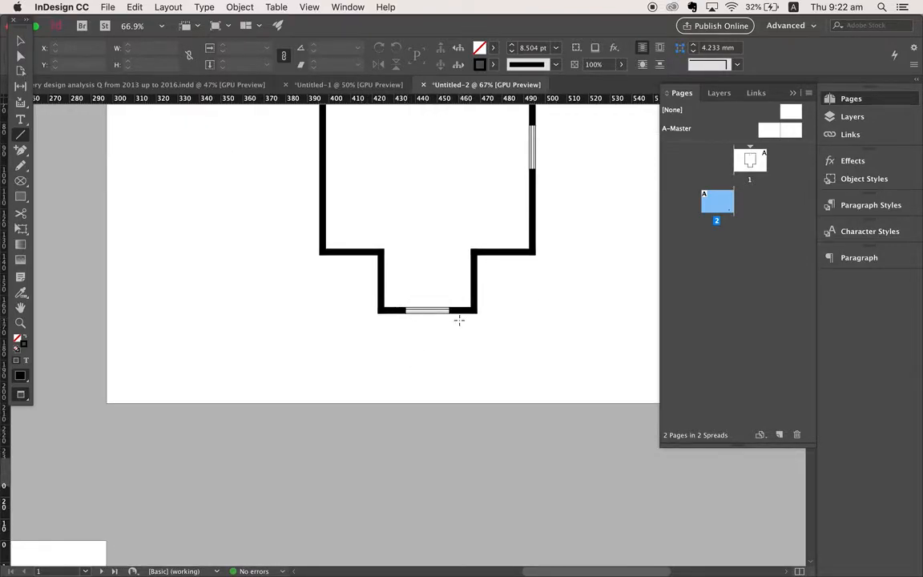
{"action": "scroll", "coordinate": [276, 446], "scroll_direction": "down", "scroll_amount": 10}
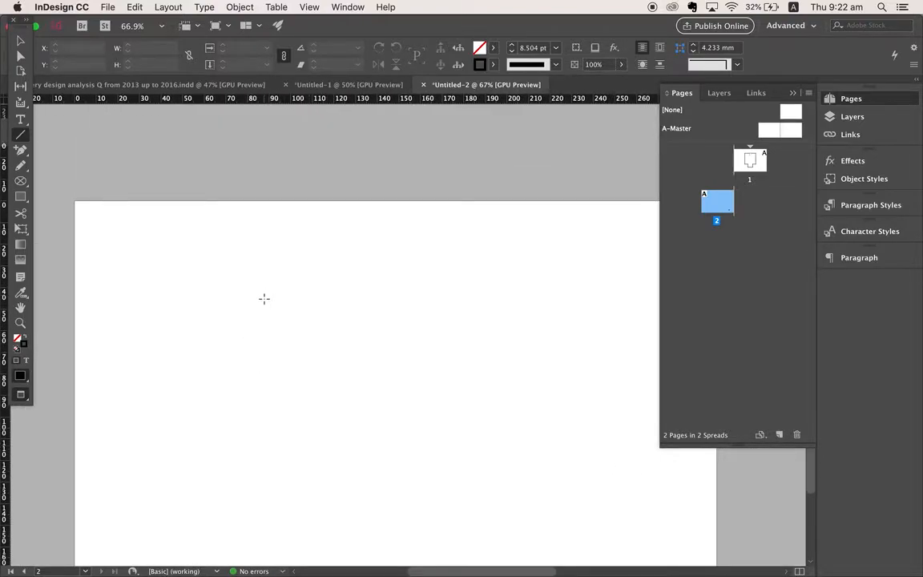
{"action": "left_click_drag", "start_coordinate": [265, 298], "coordinate": [265, 298]}
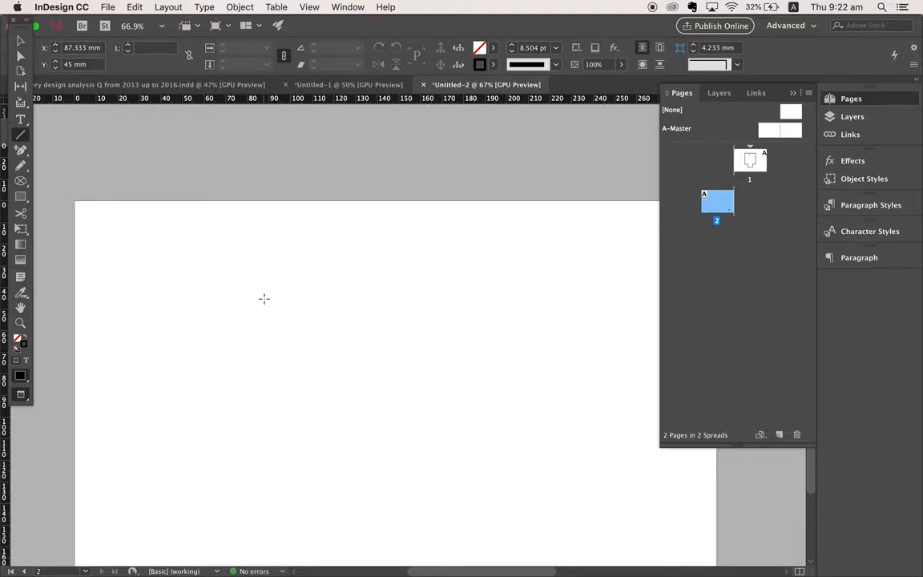
{"action": "left_click_drag", "start_coordinate": [264, 298], "coordinate": [500, 299]}
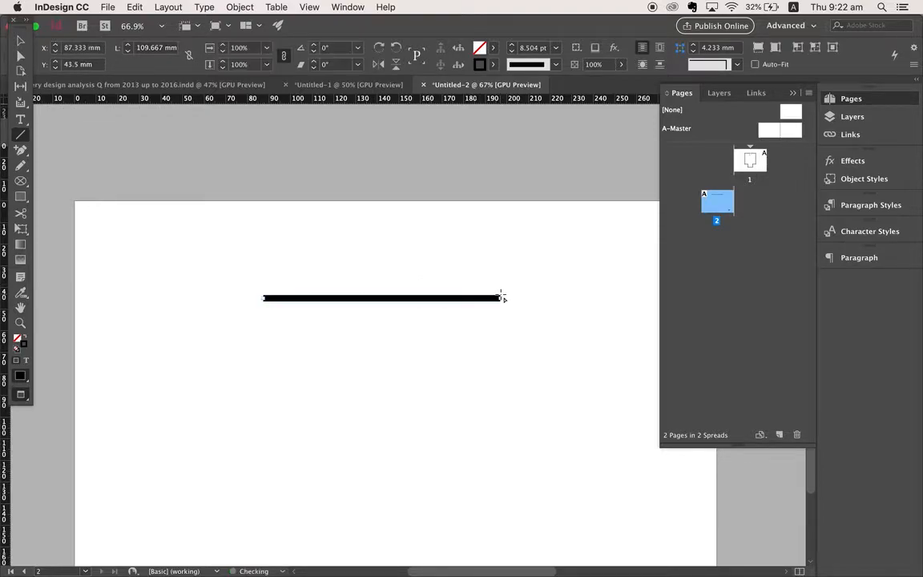
{"action": "left_click", "coordinate": [135, 47]}
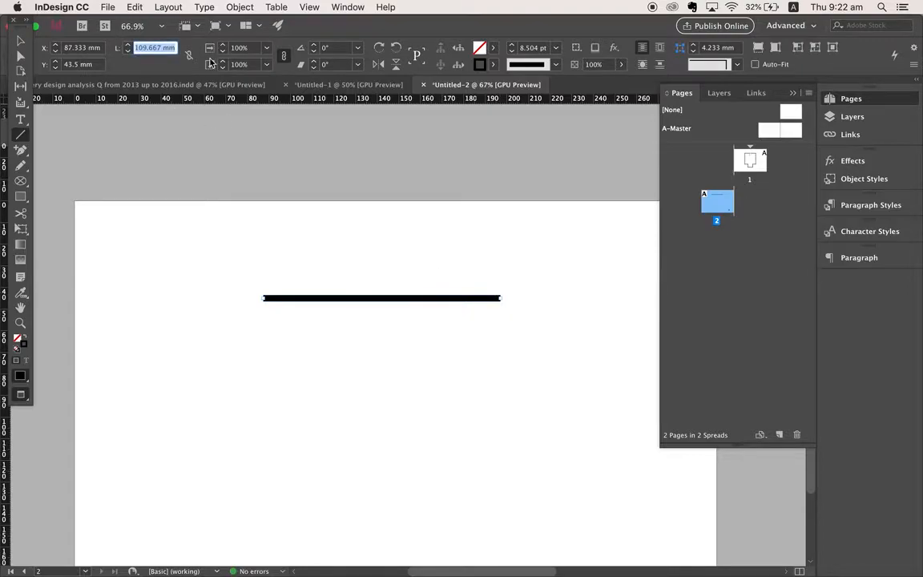
{"action": "type", "text": "100mm"}
{"action": "key", "text": "Return"}
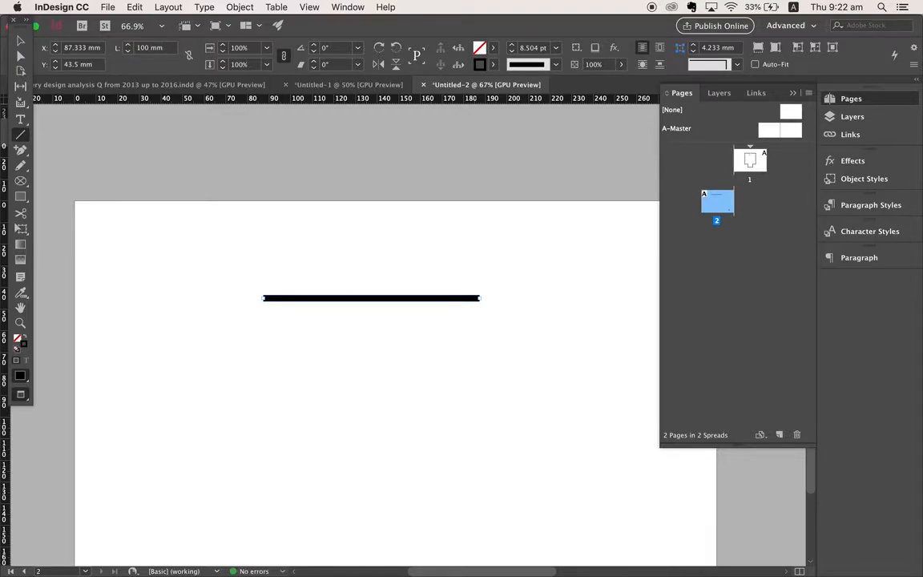
{"action": "key", "text": "super+z"}
{"action": "key", "text": "super+z"}
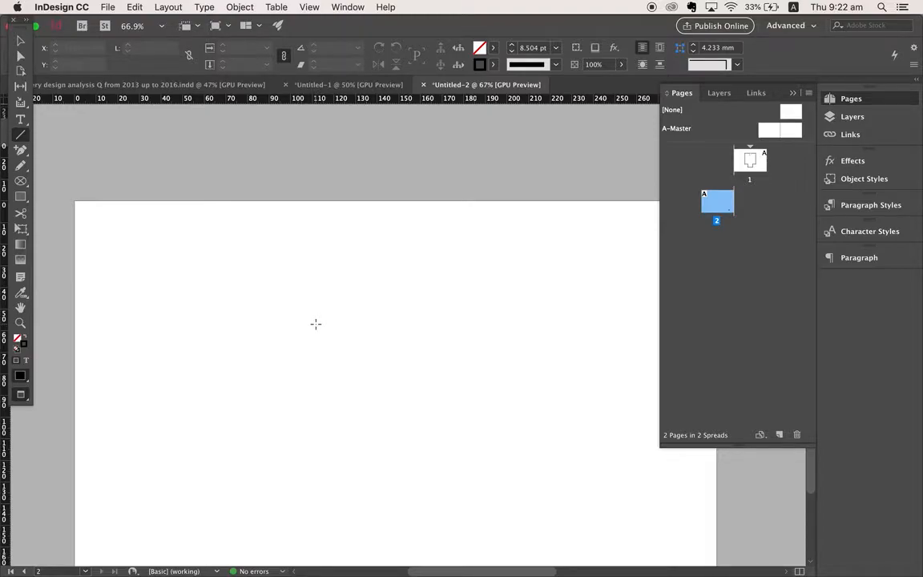
Draw a 100 mm horizontal wall line on page 2 and a 100 mm vertical wall line down from its left end.
{"action": "mouse_move", "coordinate": [292, 325]}
{"action": "left_mouse_down"}
{"action": "mouse_move", "coordinate": [433, 304]}
{"action": "mouse_move", "coordinate": [507, 310]}
{"action": "left_mouse_up"}
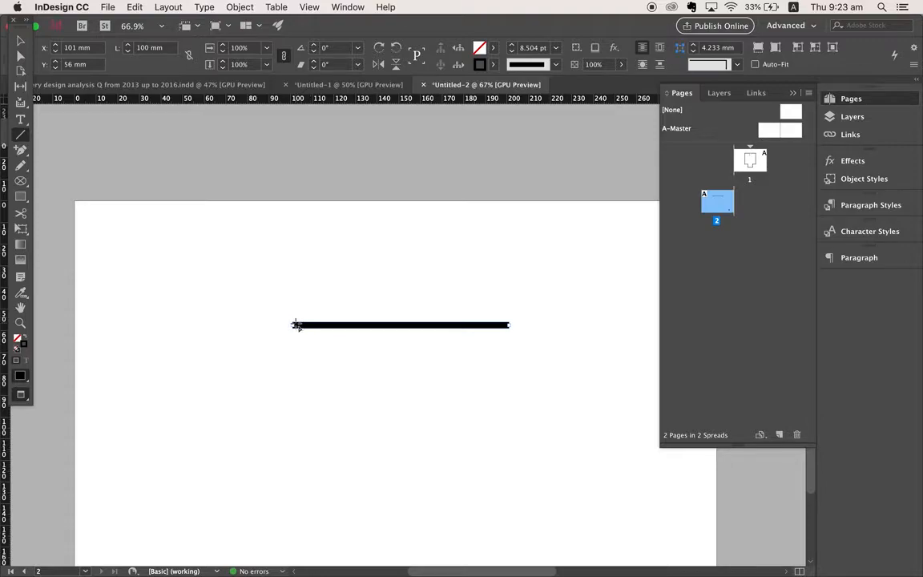
{"action": "left_click_drag", "start_coordinate": [294, 325], "coordinate": [305, 539]}
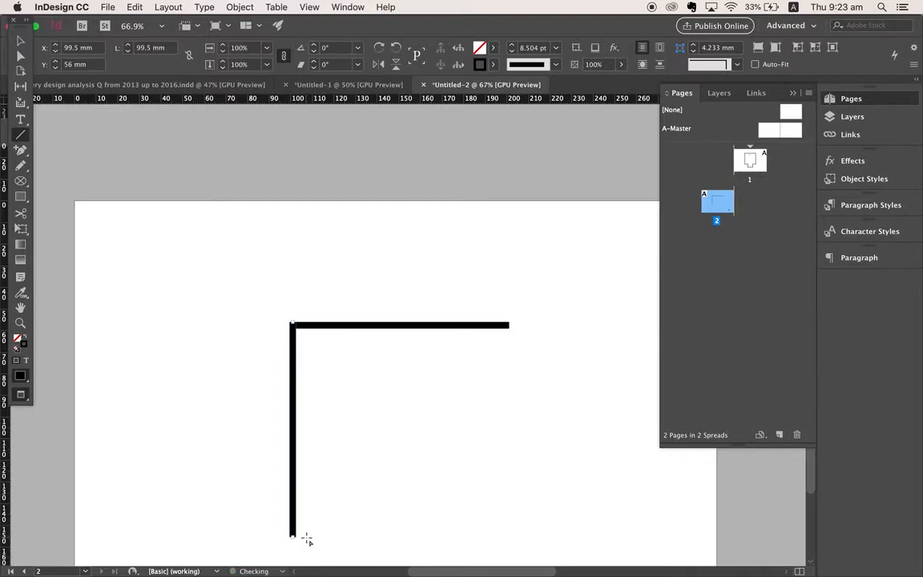
{"action": "double_click", "coordinate": [143, 47]}
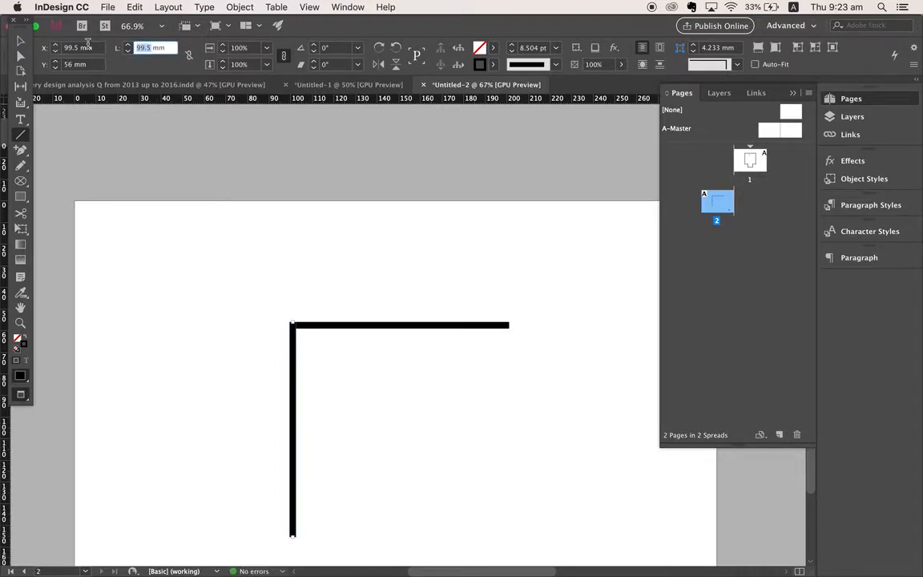
{"action": "type", "text": "100"}
{"action": "key", "text": "Return"}
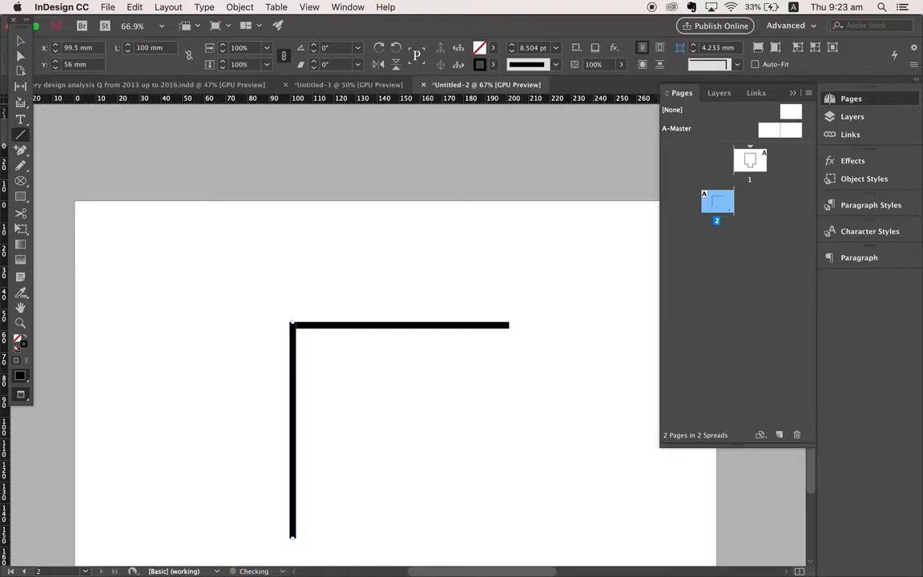
Duplicate the vertical wall to the right end of the top wall and the top wall to the bottom, closing the square room.
{"action": "left_click", "coordinate": [21, 40]}
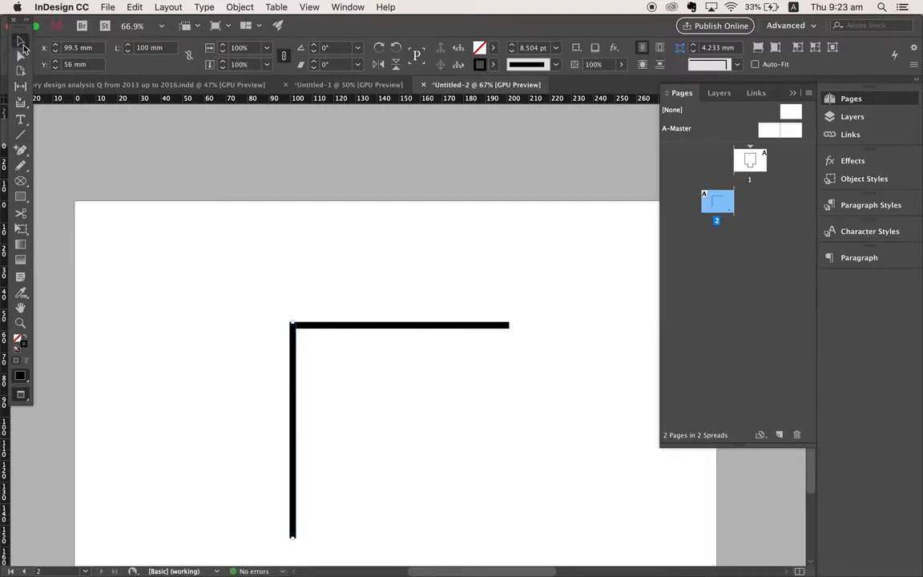
{"action": "left_click", "coordinate": [258, 333]}
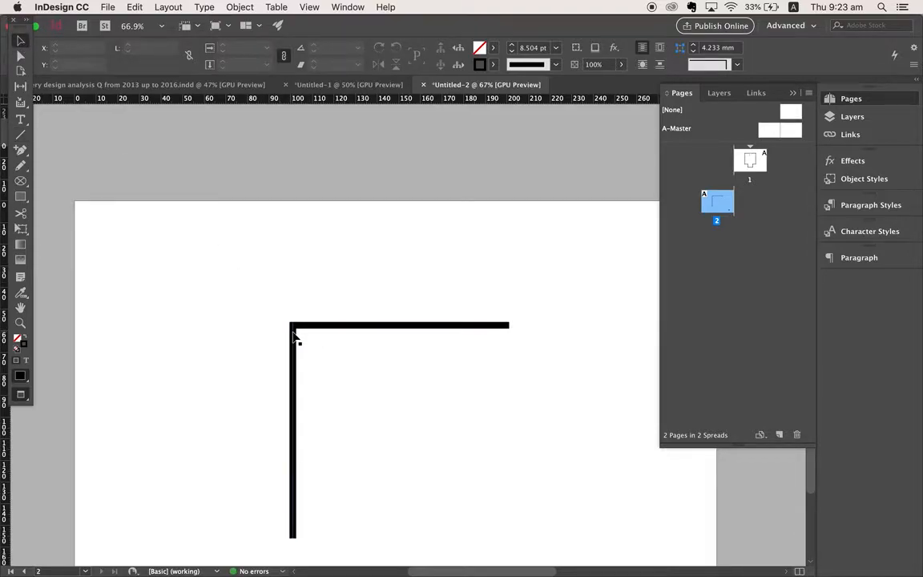
{"action": "left_click", "coordinate": [294, 338]}
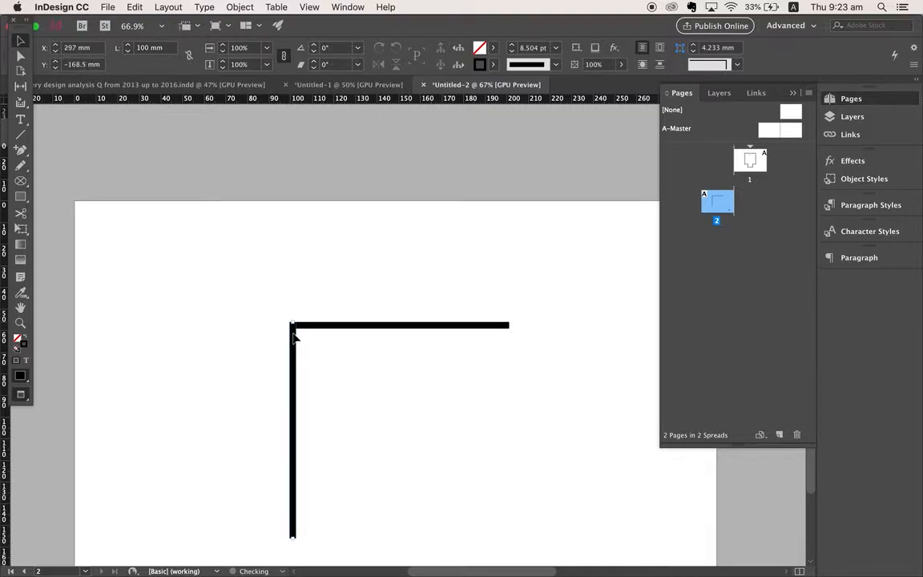
{"action": "left_click", "coordinate": [254, 340]}
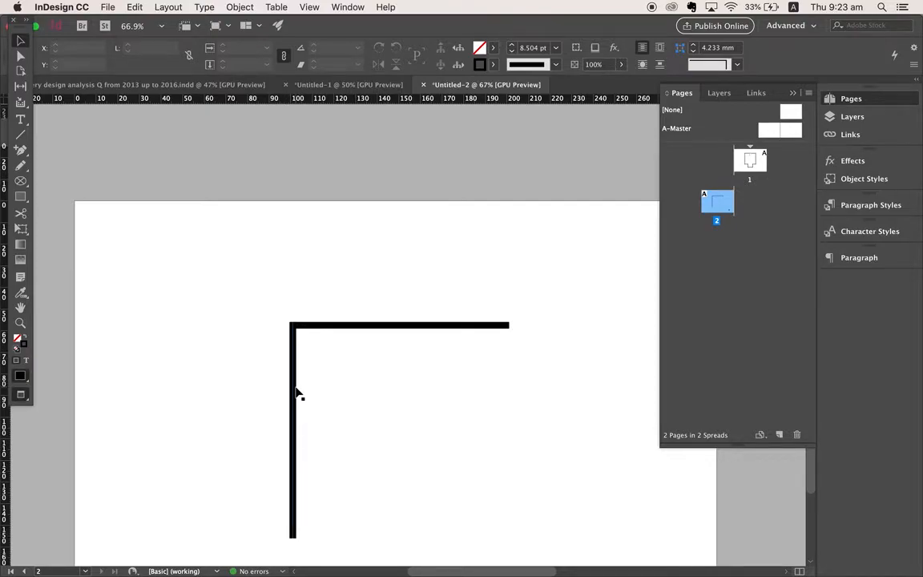
{"action": "left_click_drag", "start_coordinate": [297, 393], "coordinate": [512, 392]}
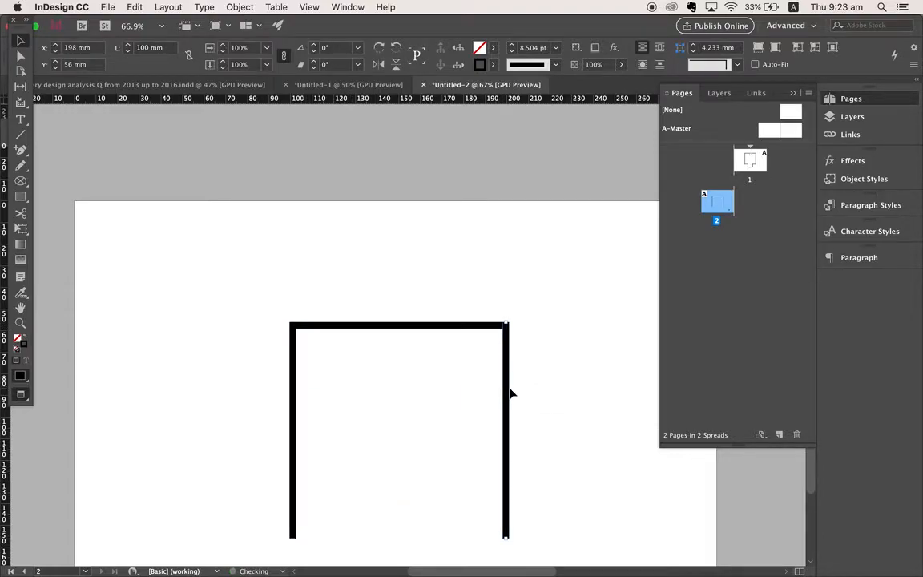
{"action": "left_click_drag", "start_coordinate": [439, 326], "coordinate": [438, 542]}
Shift the left and bottom walls slightly right so the square's left corners line up flush.
{"action": "left_click_drag", "start_coordinate": [295, 386], "coordinate": [299, 386]}
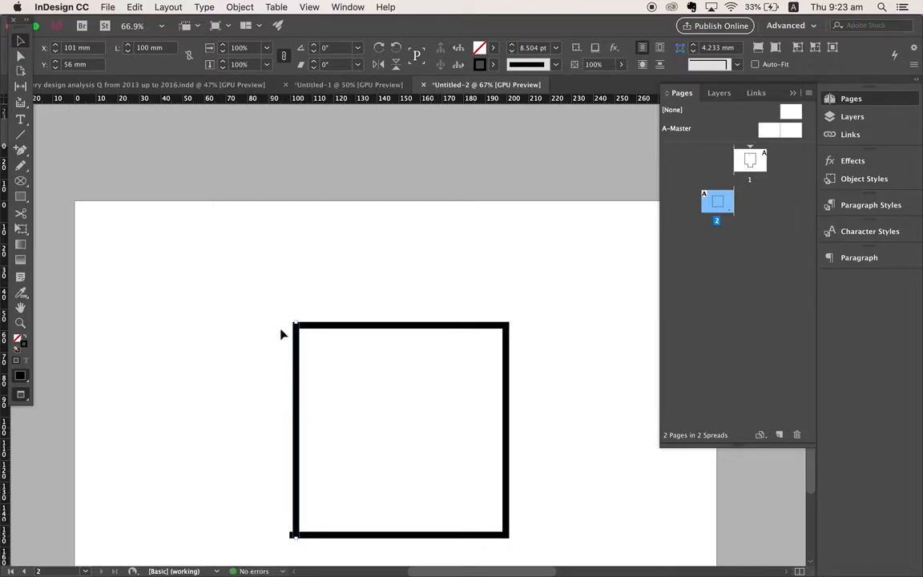
{"action": "left_click_drag", "start_coordinate": [299, 340], "coordinate": [299, 340]}
{"action": "scroll", "coordinate": [299, 386], "scroll_direction": "down", "scroll_amount": 1}
{"action": "mouse_move", "coordinate": [296, 454]}
{"action": "left_mouse_down"}
{"action": "mouse_move", "coordinate": [266, 449]}
{"action": "mouse_move", "coordinate": [297, 454]}
{"action": "left_mouse_up"}
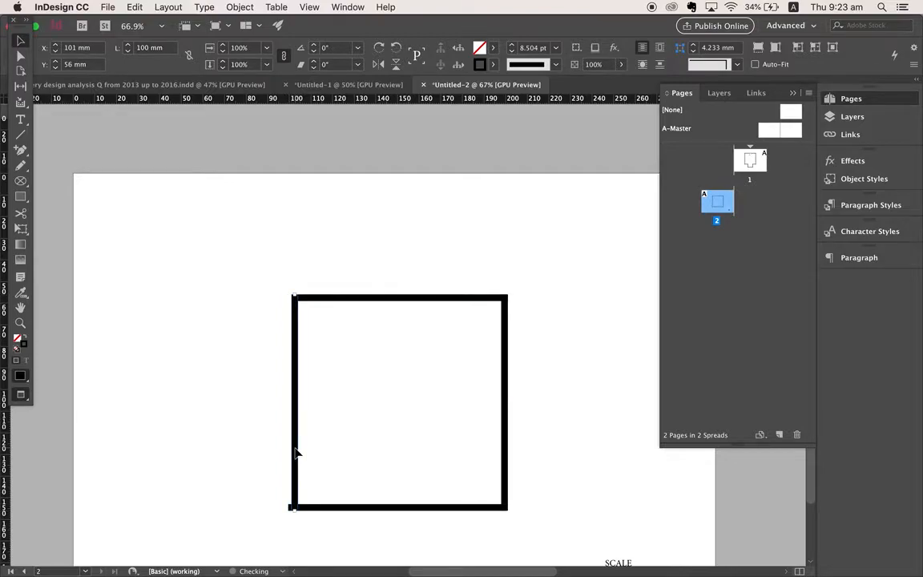
{"action": "left_click_drag", "start_coordinate": [313, 509], "coordinate": [316, 511]}
{"action": "left_click", "coordinate": [250, 467]}
{"action": "scroll", "coordinate": [250, 468], "scroll_direction": "down", "scroll_amount": 2}
{"action": "scroll", "coordinate": [250, 473], "scroll_direction": "down", "scroll_amount": 1}
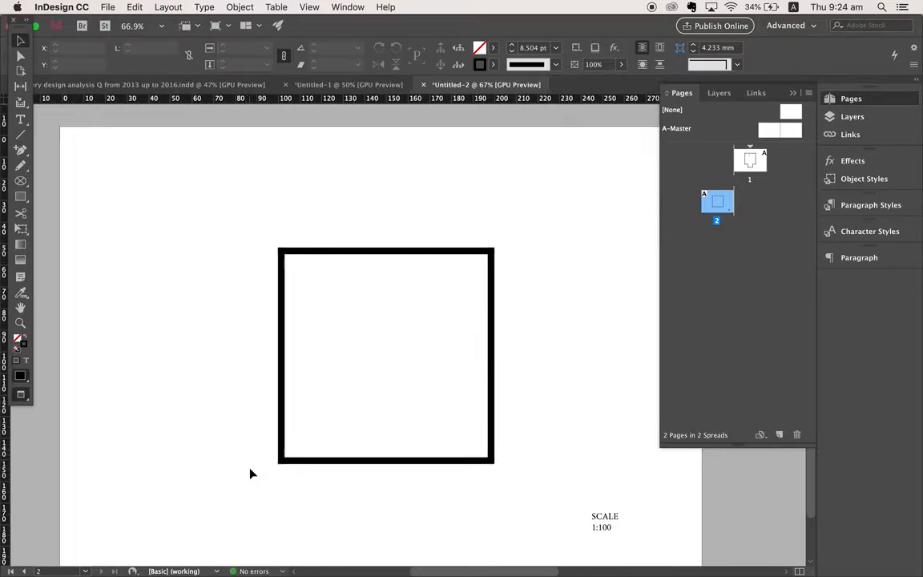
Shorten the square's bottom wall to 30 mm, keeping its left end at the corner.
{"action": "left_click", "coordinate": [343, 462]}
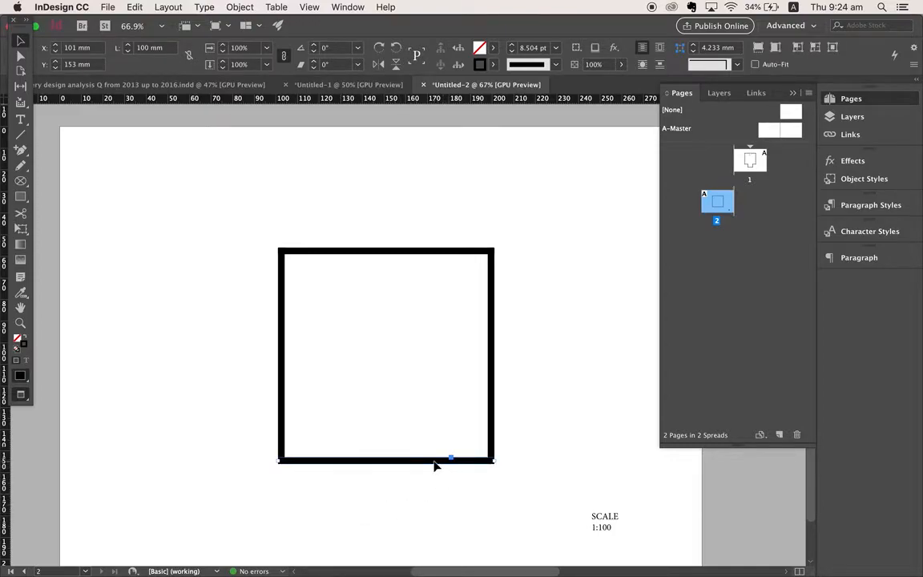
{"action": "double_click", "coordinate": [143, 47]}
{"action": "type", "text": "30mm"}
{"action": "key", "text": "Return"}
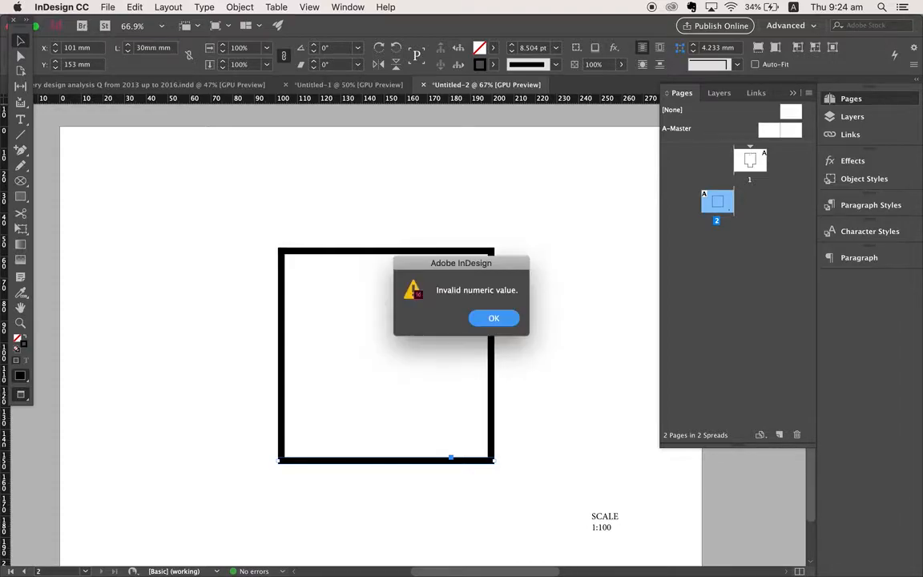
{"action": "left_click", "coordinate": [494, 318]}
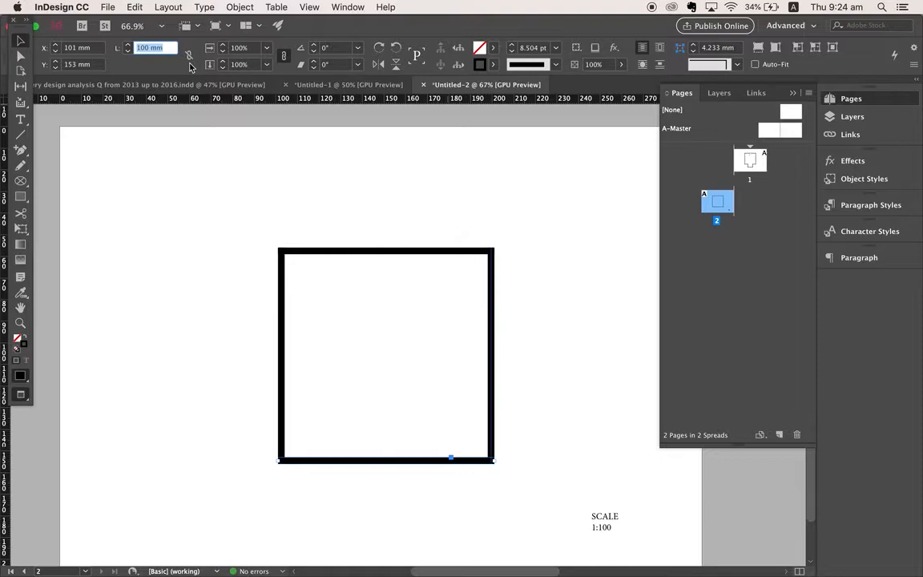
{"action": "type", "text": "30 "}
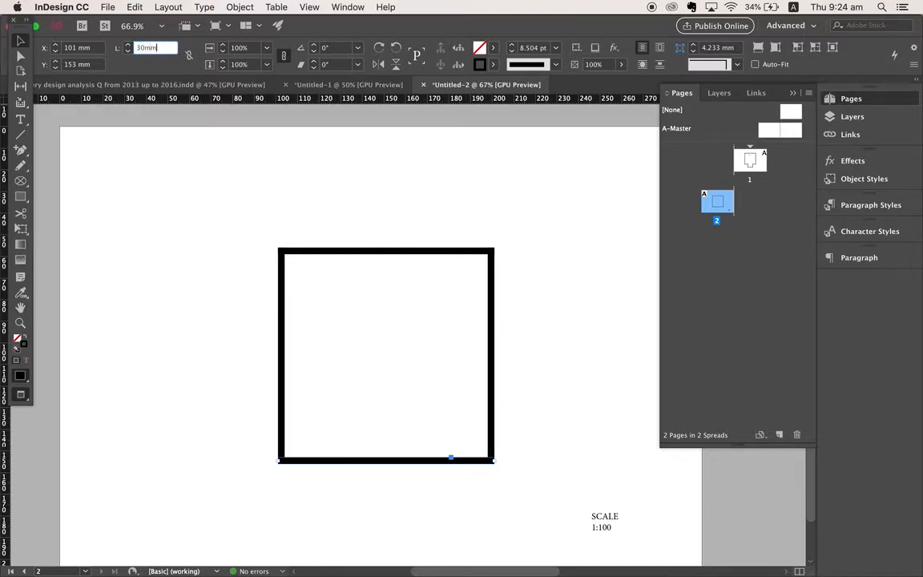
{"action": "type", "text": "mm"}
{"action": "key", "text": "Return"}
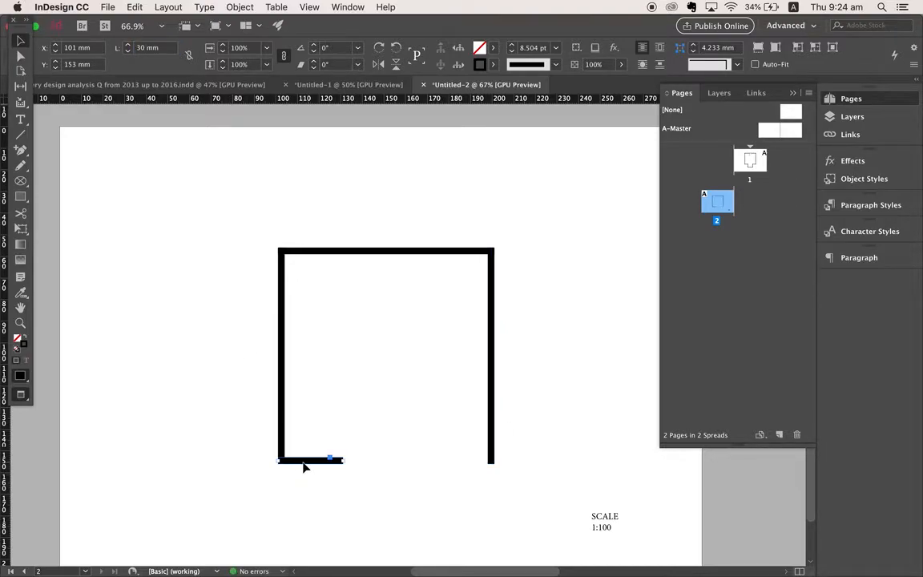
Duplicate the 30 mm wall to the square's bottom-right corner and place two more copies below the opening.
{"action": "left_click_drag", "start_coordinate": [304, 466], "coordinate": [456, 467]}
{"action": "left_click_drag", "start_coordinate": [456, 467], "coordinate": [438, 496]}
{"action": "left_click", "coordinate": [310, 492]}
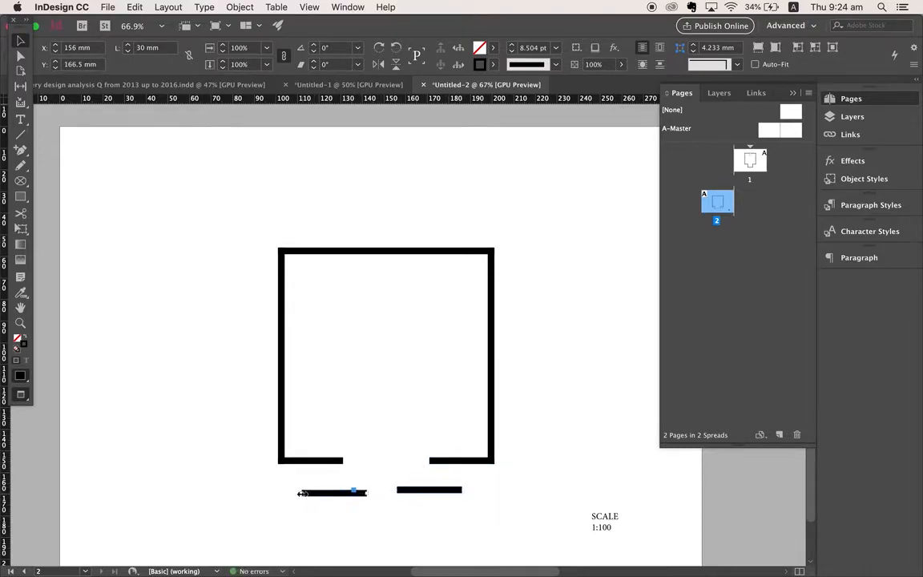
Rotate the two spare 30 mm walls to vertical and attach them downward from the opening's inner ends.
{"action": "left_click_drag", "start_coordinate": [296, 492], "coordinate": [340, 473]}
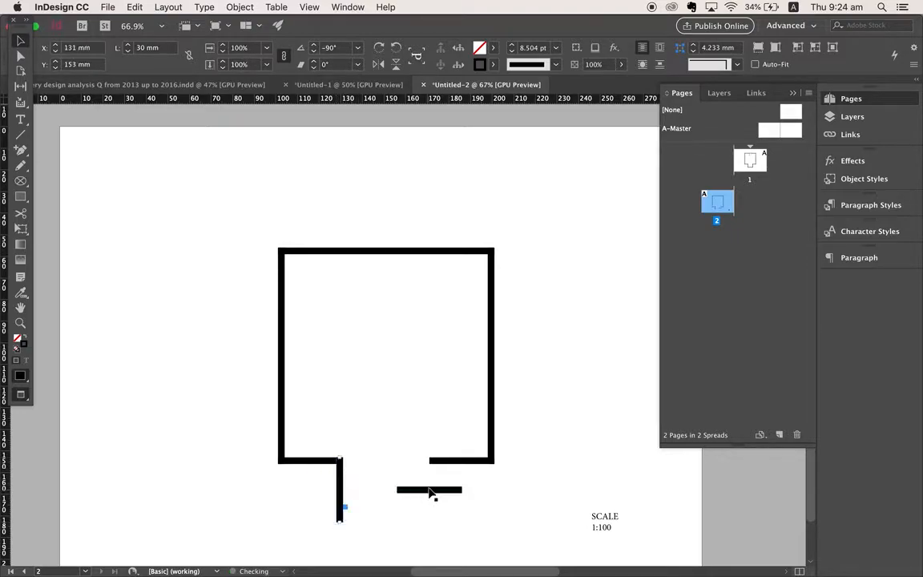
{"action": "left_click", "coordinate": [423, 497]}
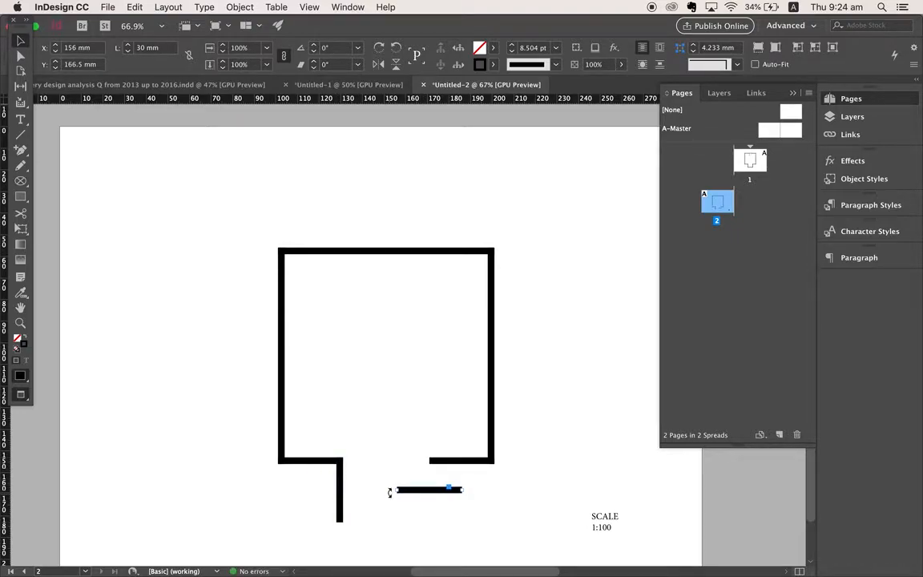
{"action": "left_click_drag", "start_coordinate": [389, 489], "coordinate": [432, 473]}
{"action": "left_click", "coordinate": [396, 474]}
Close the recess with a 46 mm horizontal wall joining the lower ends of the two short vertical walls.
{"action": "scroll", "coordinate": [396, 474], "scroll_direction": "down", "scroll_amount": 4}
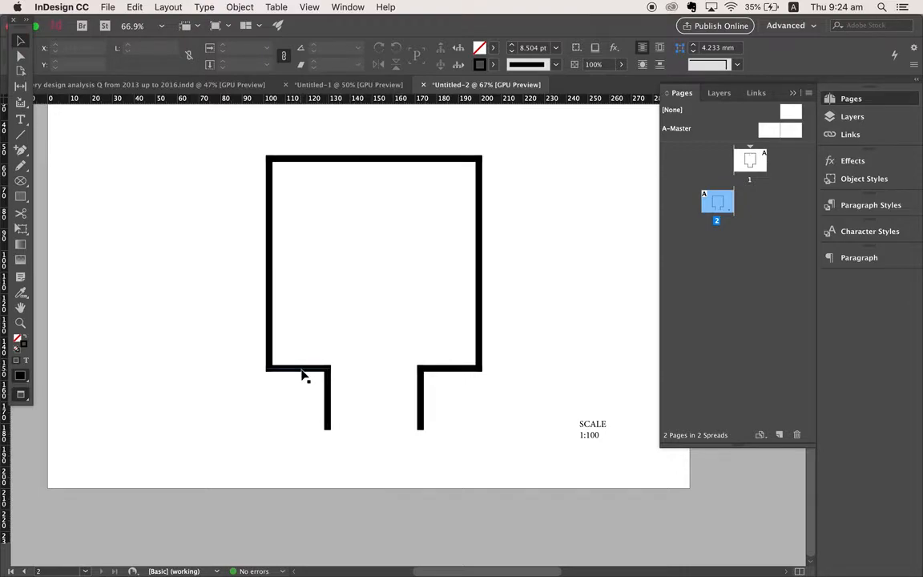
{"action": "left_click_drag", "start_coordinate": [324, 426], "coordinate": [422, 427]}
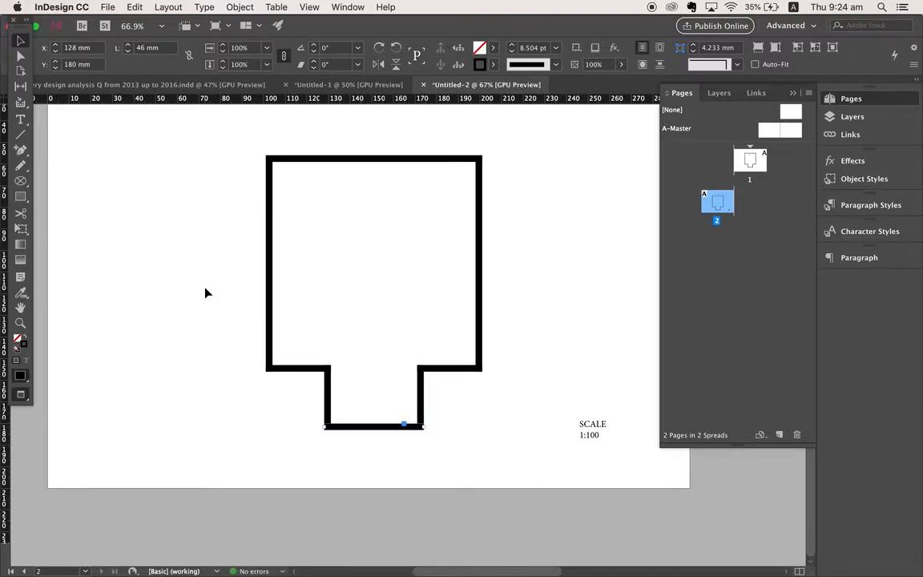
{"action": "left_click", "coordinate": [177, 310]}
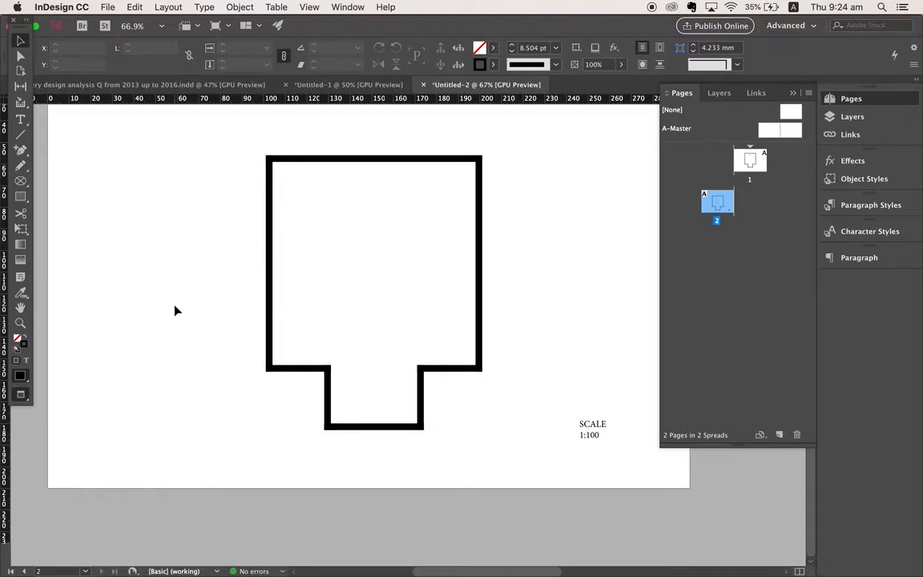
Try to draw a thin rectangle about 21 by 3 mm in the blank area left of the recess.
{"action": "scroll", "coordinate": [177, 310], "scroll_direction": "up", "scroll_amount": 3}
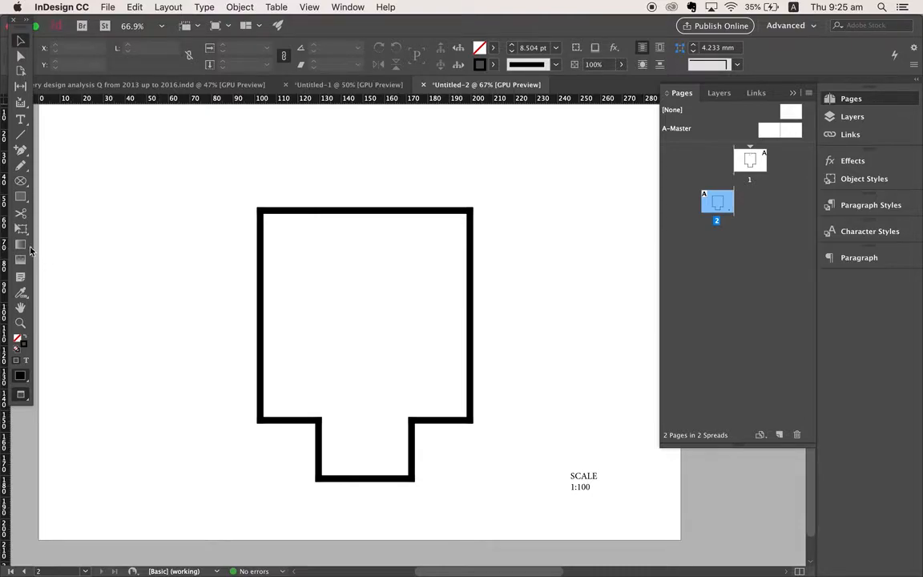
{"action": "left_click", "coordinate": [22, 202]}
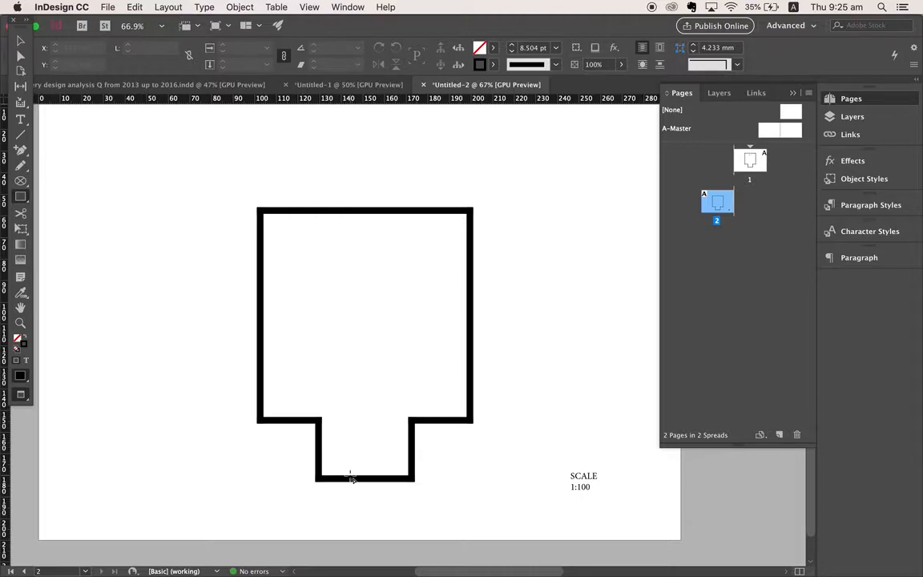
{"action": "mouse_move", "coordinate": [173, 451]}
{"action": "left_mouse_down"}
{"action": "mouse_move", "coordinate": [233, 477]}
{"action": "mouse_move", "coordinate": [239, 458]}
{"action": "mouse_move", "coordinate": [224, 458]}
{"action": "left_mouse_up"}
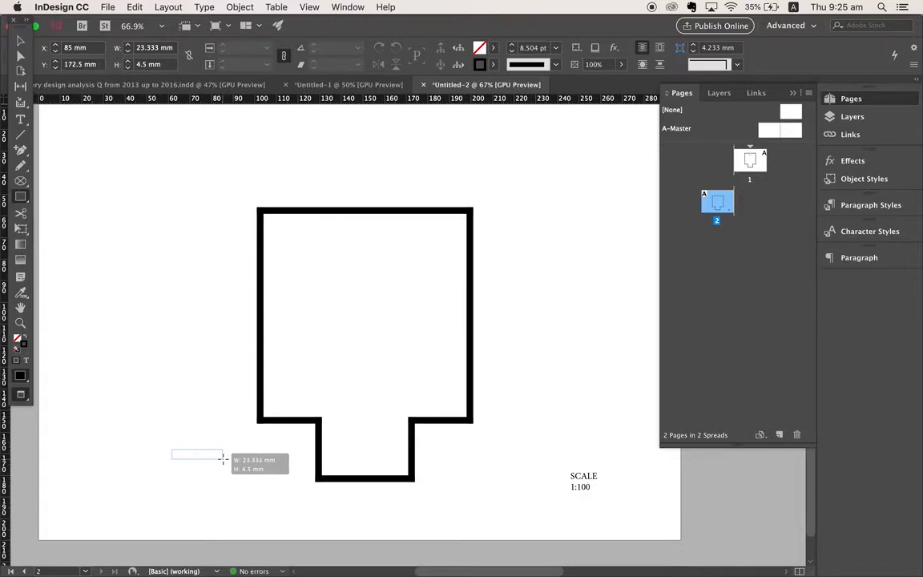
{"action": "left_click_drag", "start_coordinate": [224, 458], "coordinate": [219, 457]}
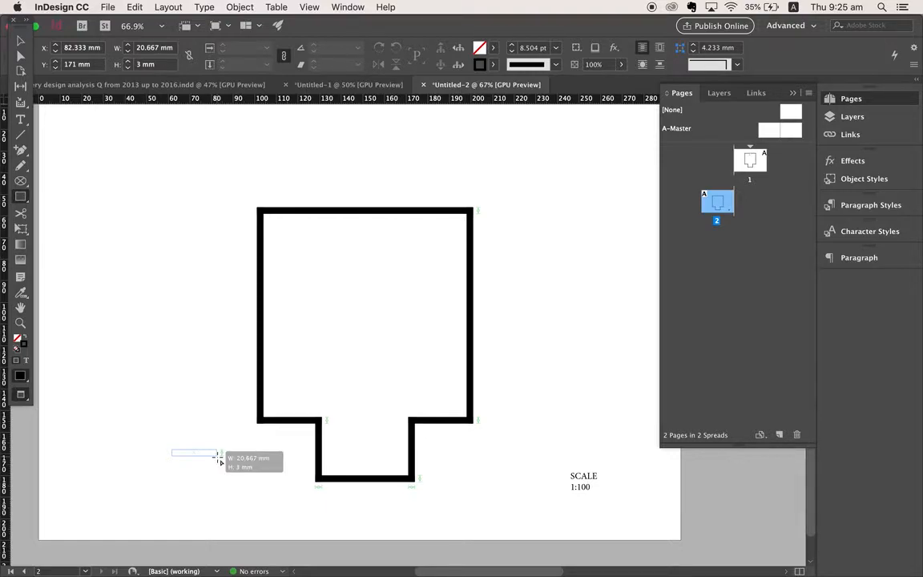
{"action": "left_click_drag", "start_coordinate": [218, 458], "coordinate": [218, 462]}
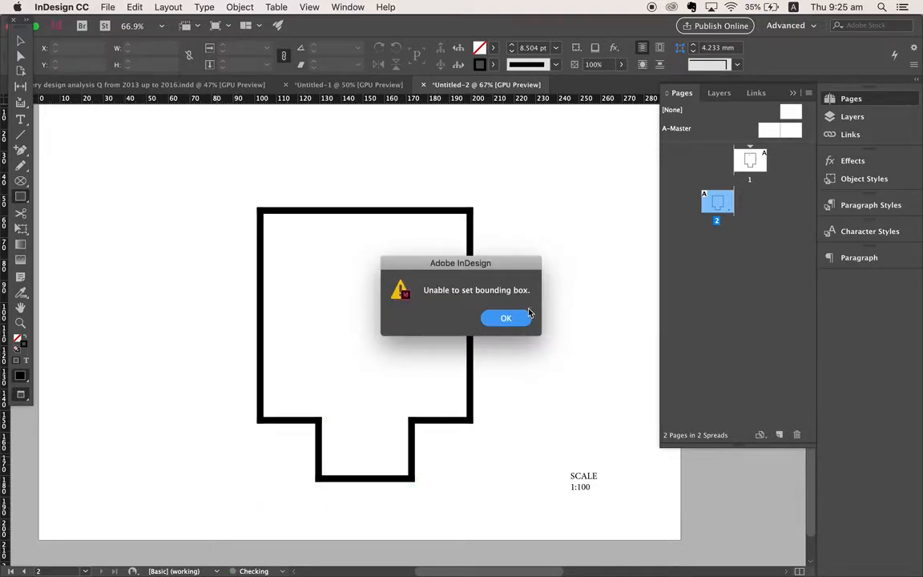
{"action": "left_click", "coordinate": [505, 318]}
{"action": "left_click_drag", "start_coordinate": [205, 467], "coordinate": [255, 475]}
{"action": "left_click", "coordinate": [504, 318]}
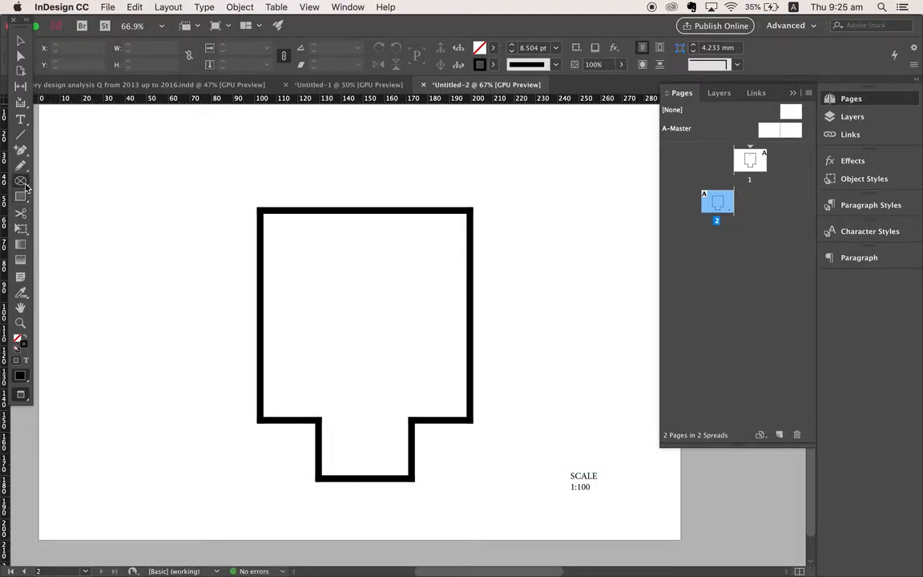
Draw a rectangle frame in the blank area left of the recess and size it 20 mm wide by 3 mm high.
{"action": "left_click_drag", "start_coordinate": [24, 186], "coordinate": [48, 161]}
{"action": "left_click_drag", "start_coordinate": [197, 481], "coordinate": [257, 489]}
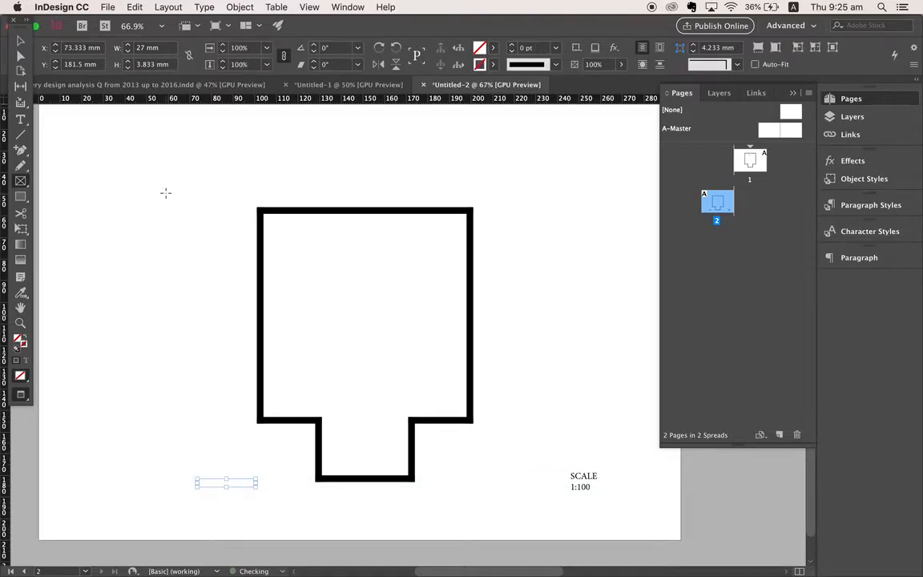
{"action": "left_click", "coordinate": [154, 64]}
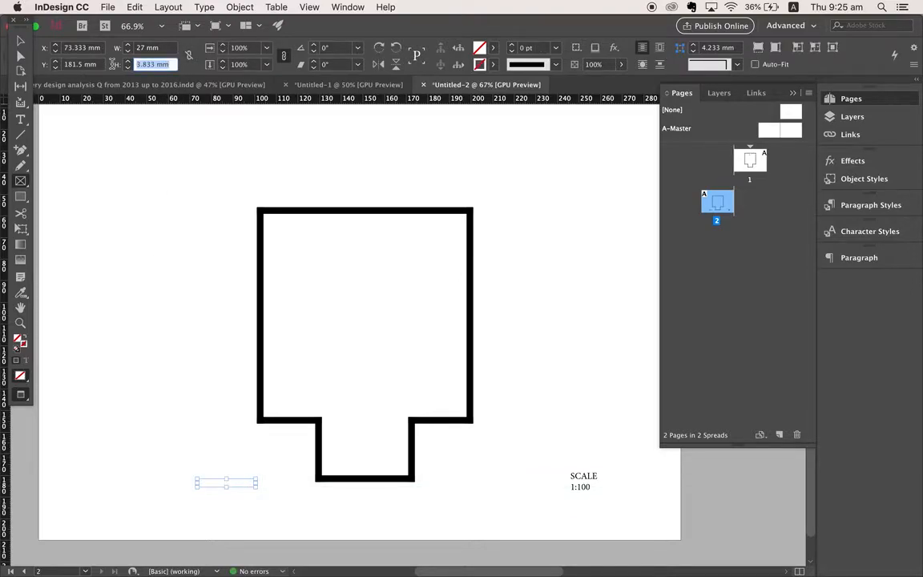
{"action": "type", "text": "3 mm"}
{"action": "key", "text": "Return"}
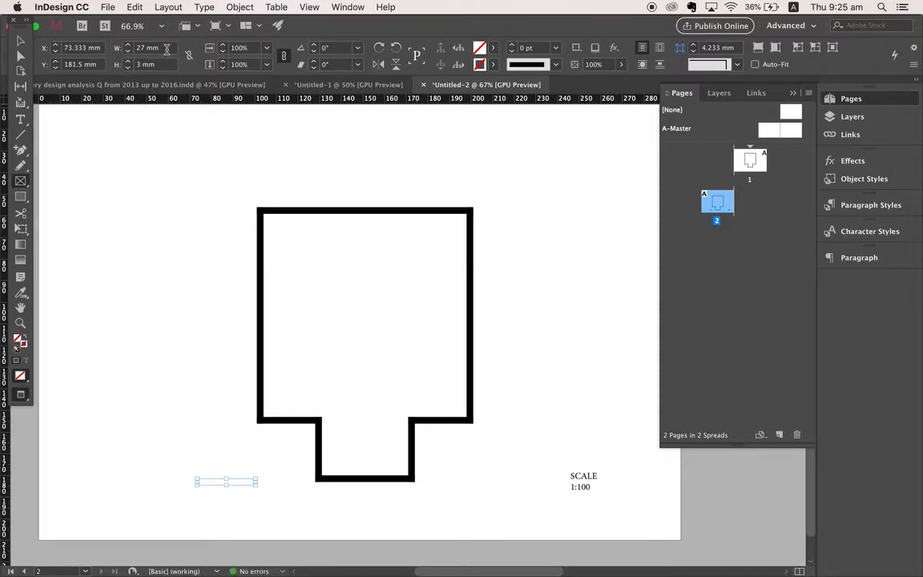
{"action": "left_click", "coordinate": [167, 49]}
{"action": "type", "text": "20m"}
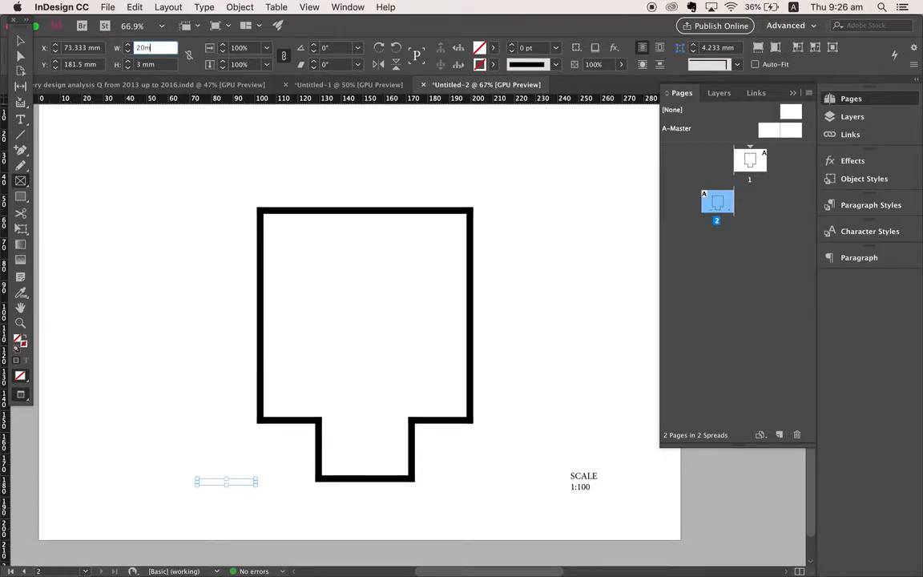
{"action": "key", "text": "Return"}
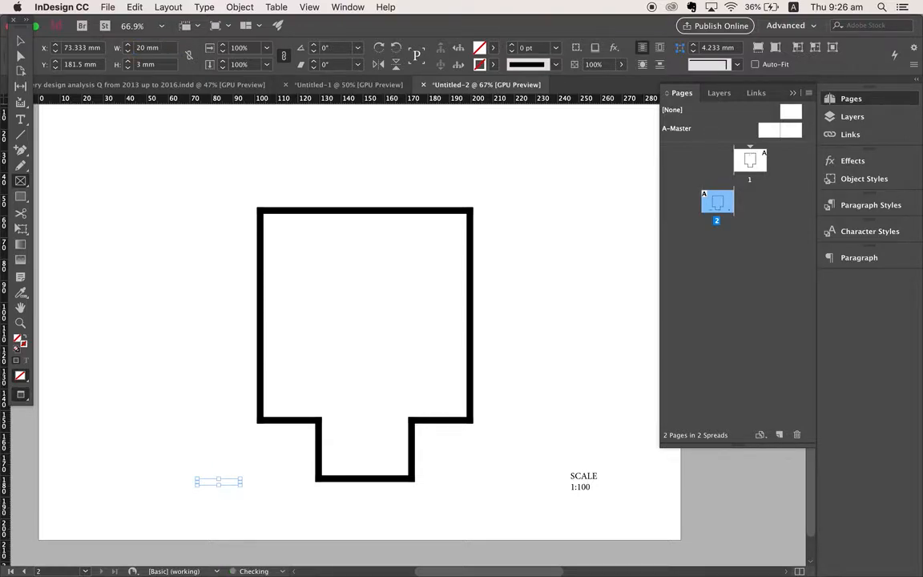
Shift the small frame slightly down and right, and give it a 0.5 pt stroke and a [Paper] fill.
{"action": "left_click", "coordinate": [21, 40]}
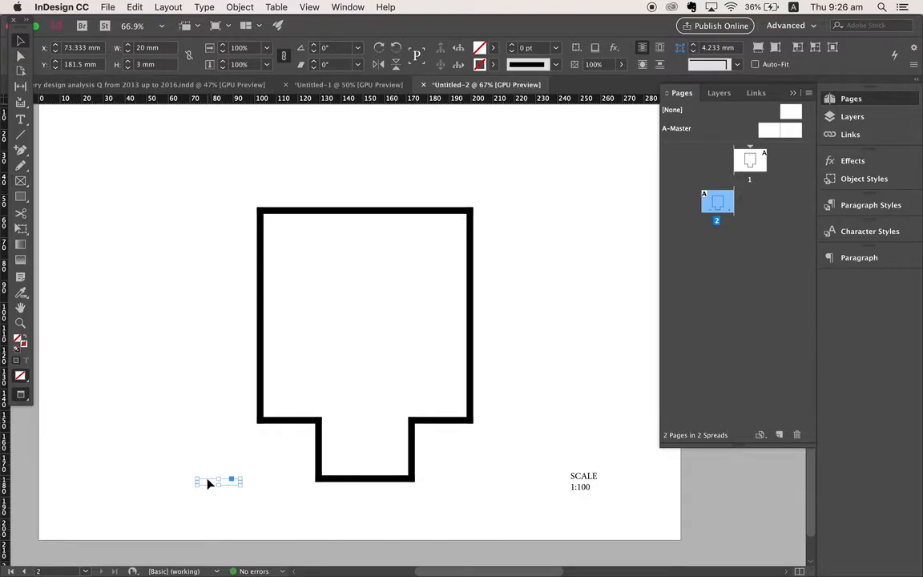
{"action": "left_click_drag", "start_coordinate": [218, 482], "coordinate": [239, 494]}
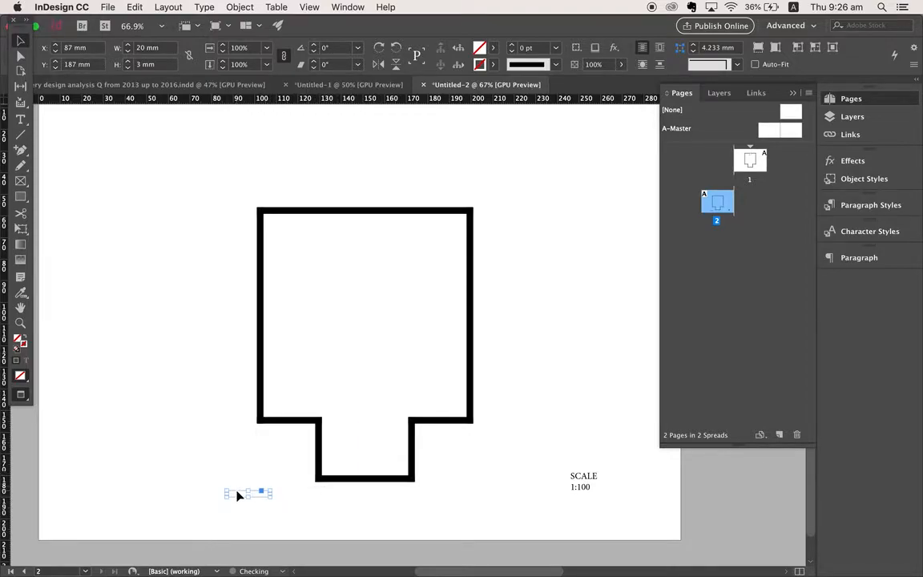
{"action": "left_click", "coordinate": [548, 53]}
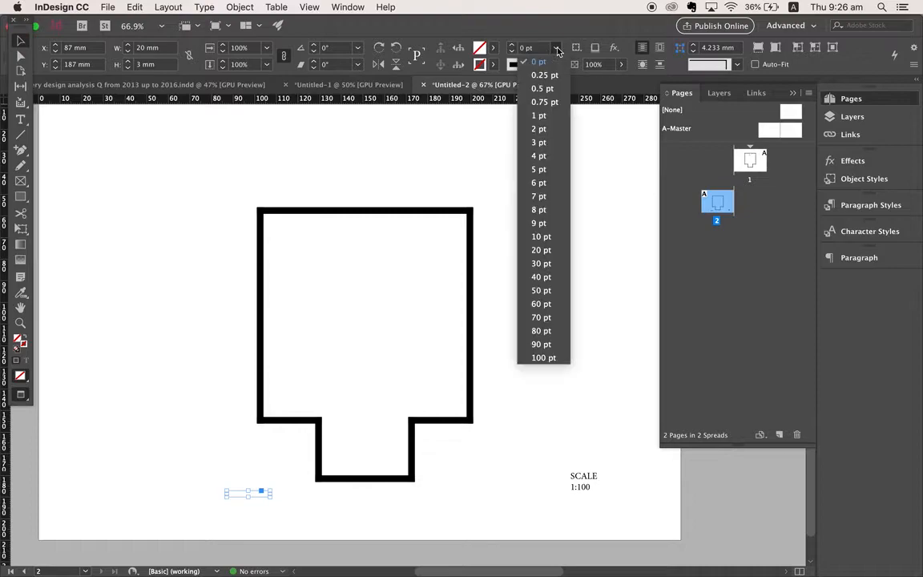
{"action": "left_click", "coordinate": [548, 95]}
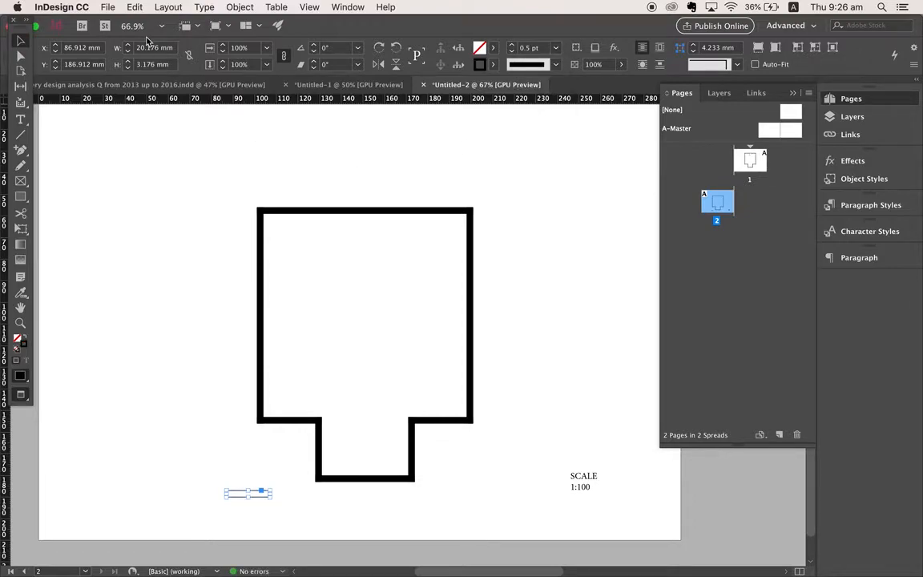
{"action": "left_click", "coordinate": [494, 49]}
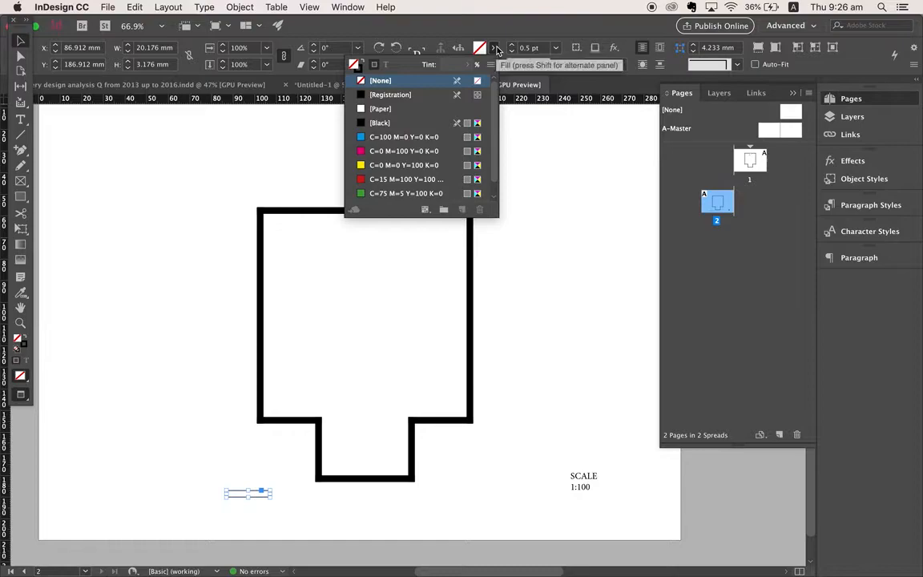
{"action": "left_click", "coordinate": [410, 111]}
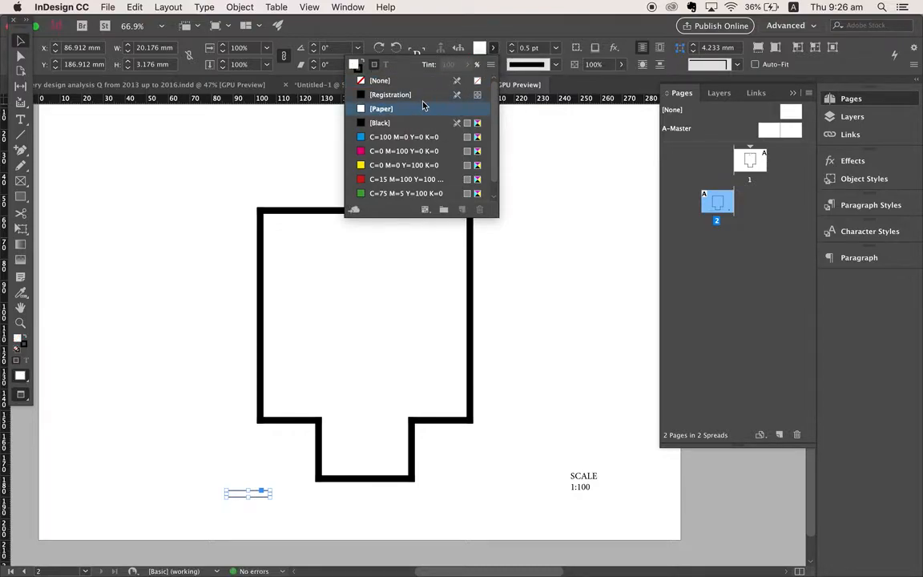
{"action": "left_click", "coordinate": [19, 41]}
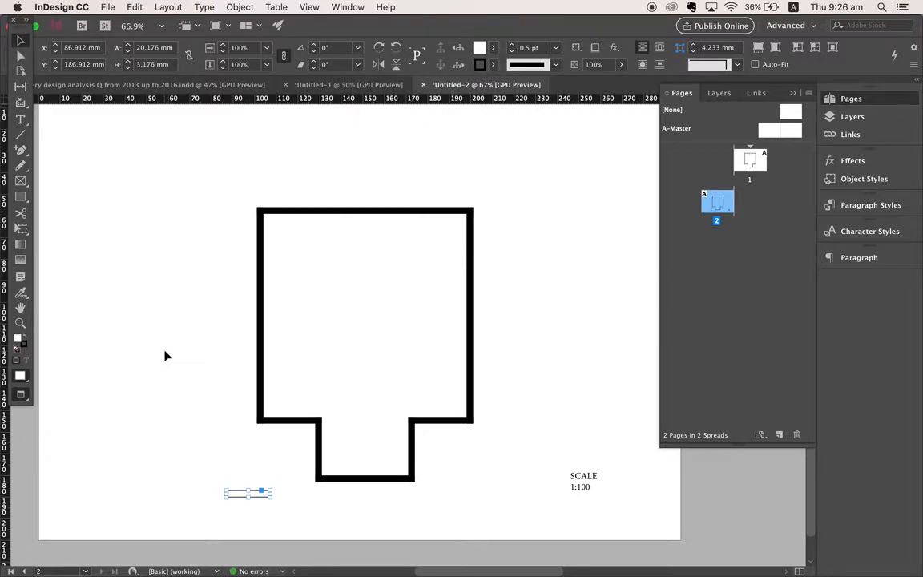
Test the white frame over the middle of the recess's bottom wall and move it back out to the blank area.
{"action": "left_click", "coordinate": [232, 439]}
{"action": "left_click_drag", "start_coordinate": [257, 493], "coordinate": [372, 481]}
{"action": "left_click", "coordinate": [371, 537]}
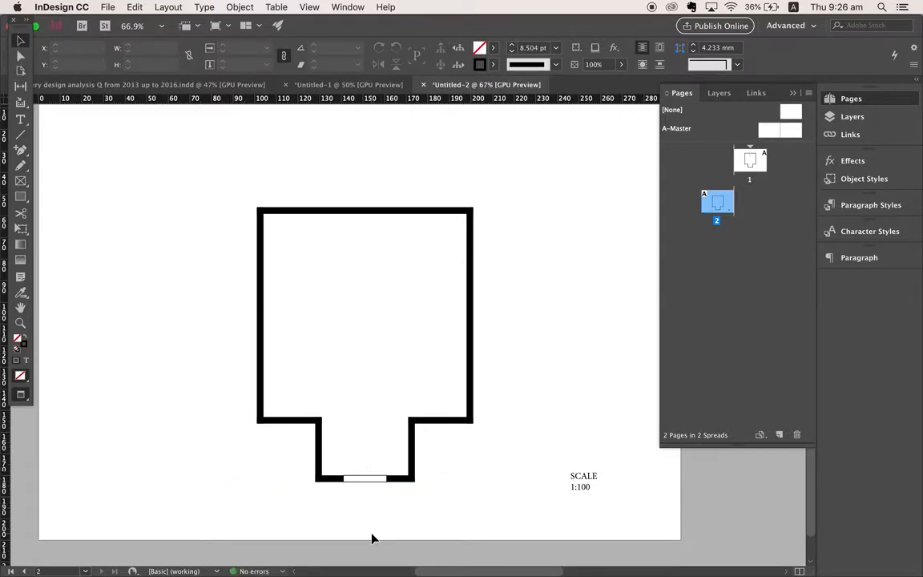
{"action": "left_click_drag", "start_coordinate": [372, 481], "coordinate": [223, 501]}
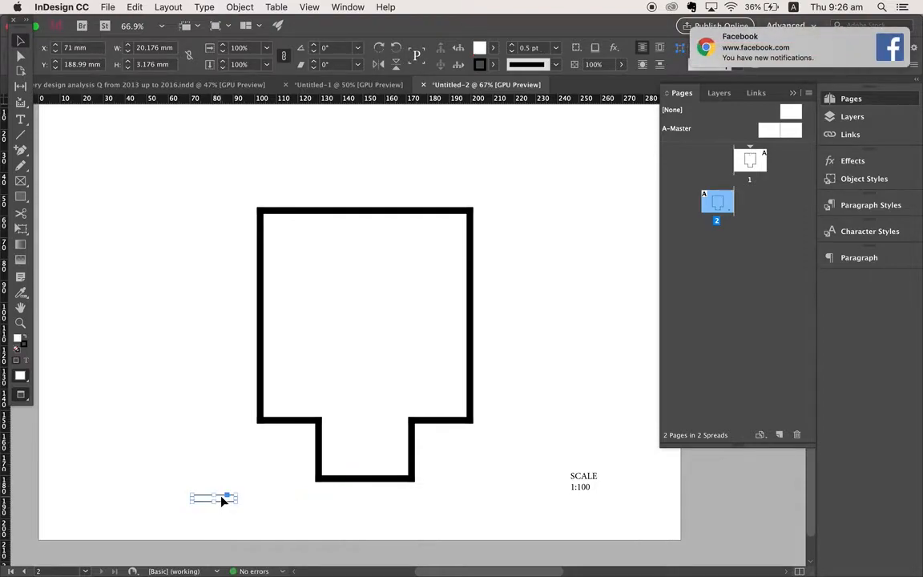
Draw a horizontal line about 20 mm long across the upper part of the small white frame and give it a 0.5 pt stroke.
{"action": "key", "text": "super+equal"}
{"action": "key", "text": "super+equal"}
{"action": "key", "text": "super+equal"}
{"action": "key", "text": "super+equal"}
{"action": "key", "text": "super+equal"}
{"action": "key", "text": "super+equal"}
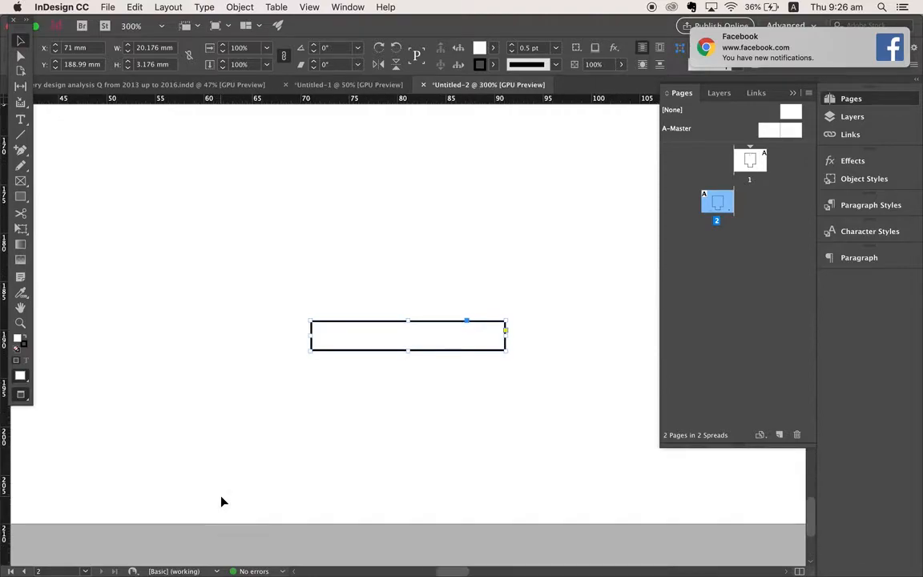
{"action": "left_click", "coordinate": [21, 136]}
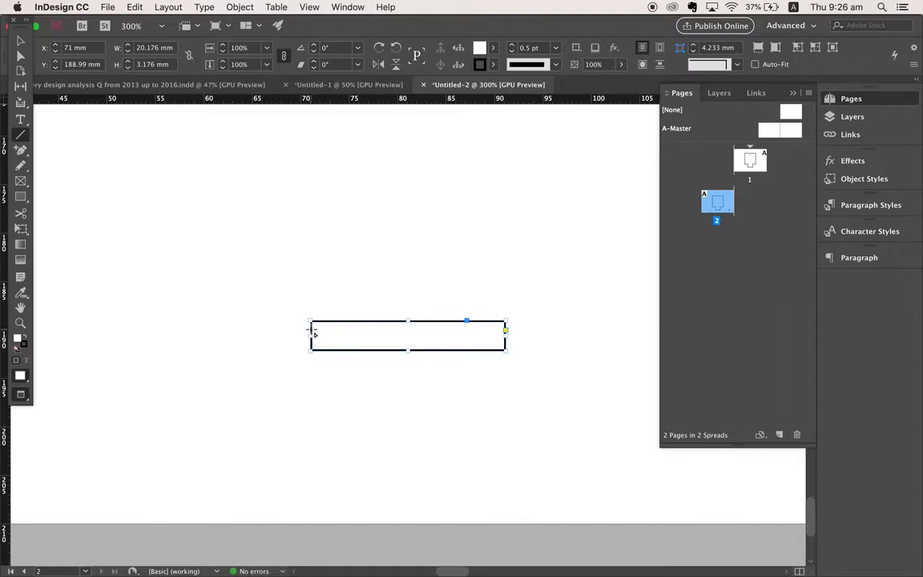
{"action": "left_click_drag", "start_coordinate": [311, 329], "coordinate": [506, 328]}
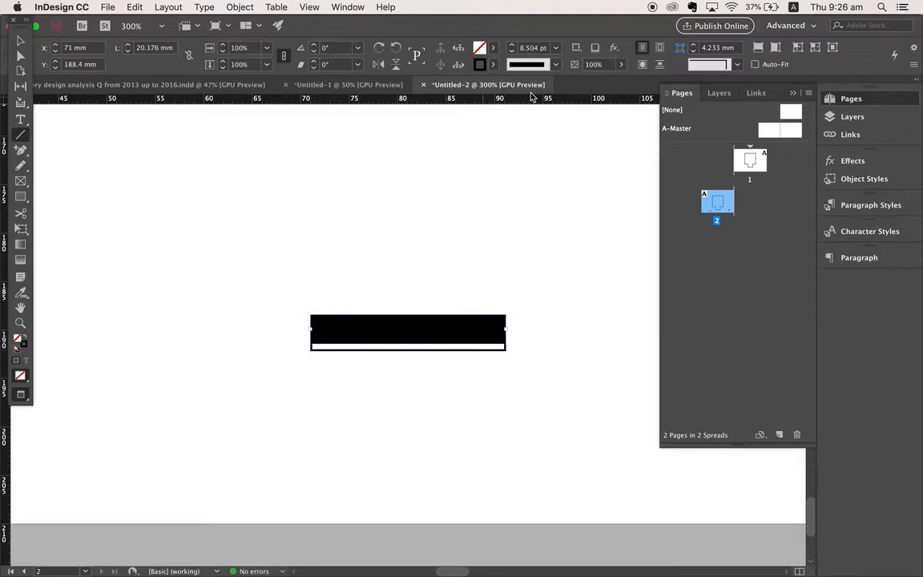
{"action": "left_click", "coordinate": [555, 47]}
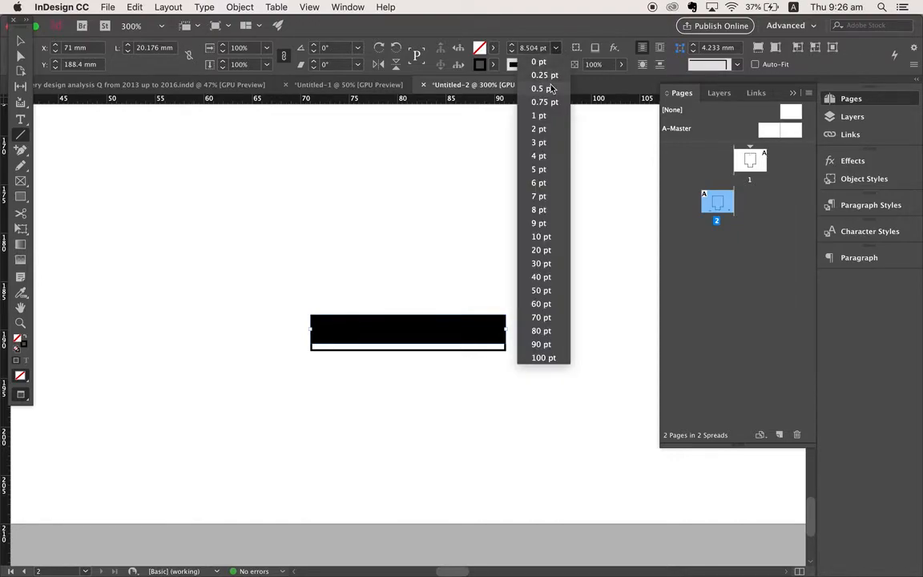
{"action": "left_click", "coordinate": [551, 88]}
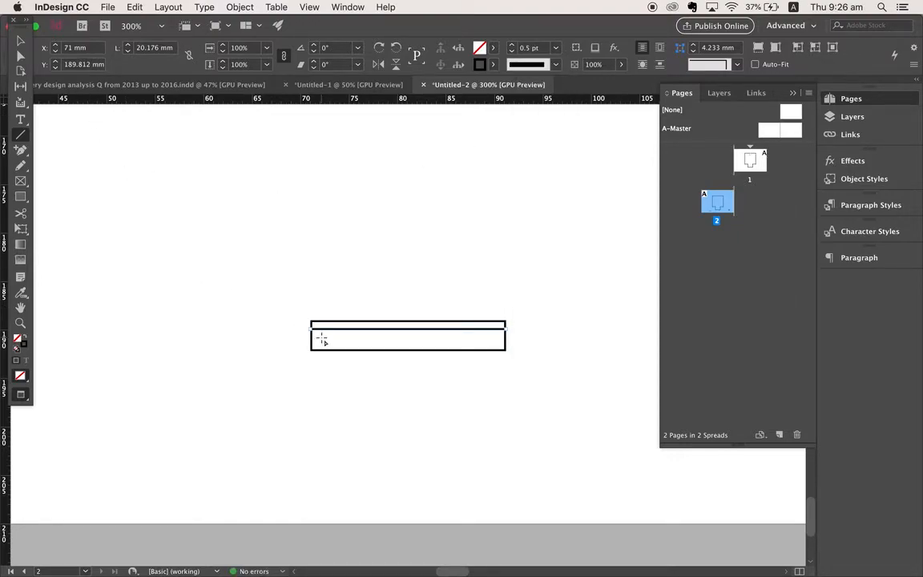
Draw a second full-width horizontal line across the lower part of the small frame and set its stroke to 0.5 pt.
{"action": "left_click_drag", "start_coordinate": [314, 338], "coordinate": [507, 337]}
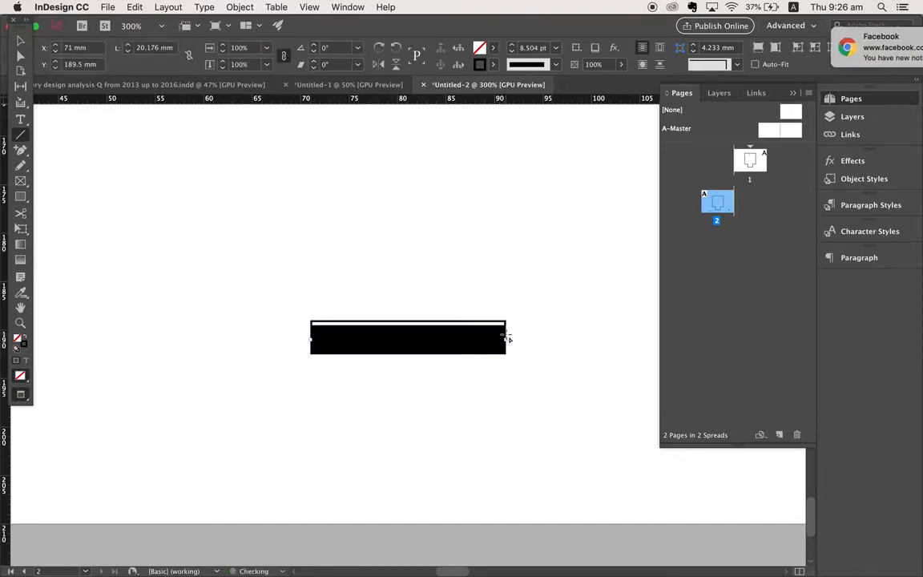
{"action": "left_click", "coordinate": [555, 48]}
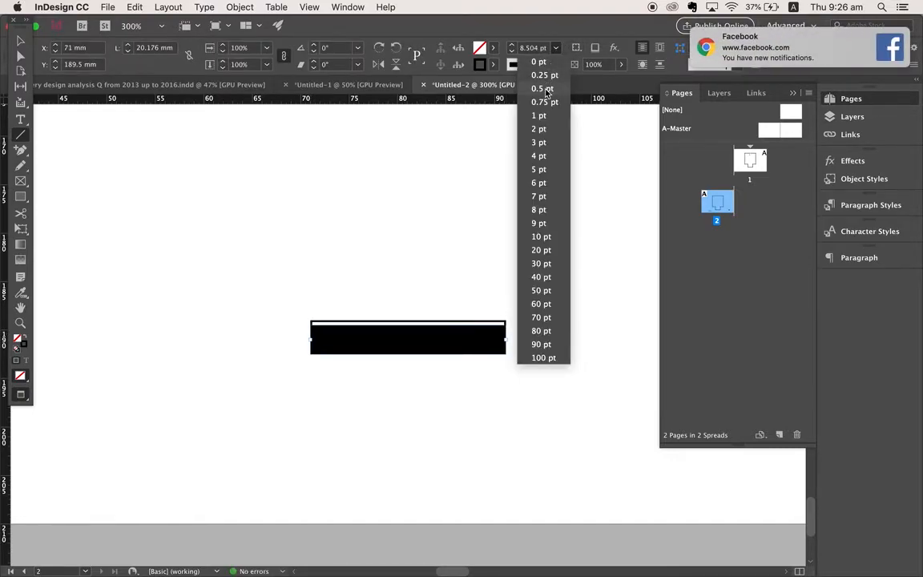
{"action": "left_click", "coordinate": [542, 88]}
{"action": "left_click", "coordinate": [20, 40]}
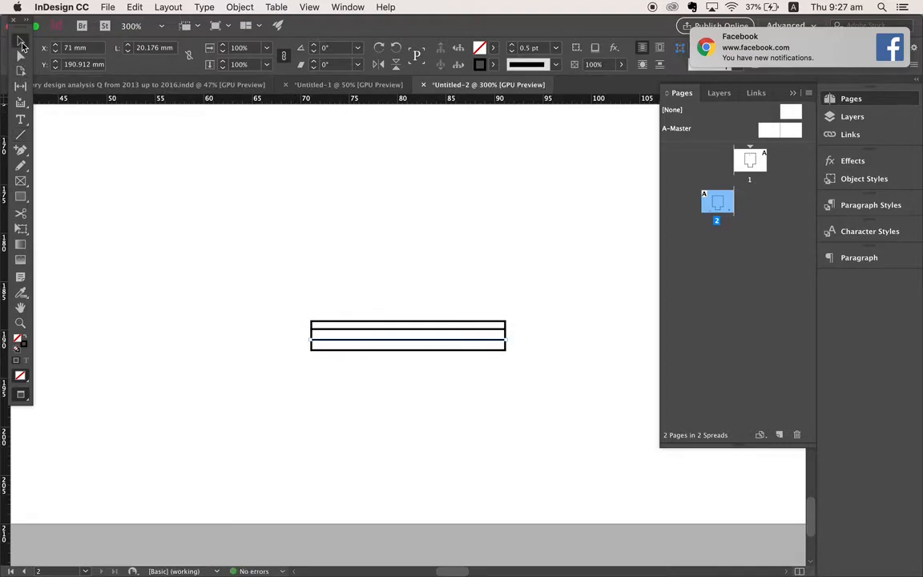
{"action": "left_click", "coordinate": [91, 163]}
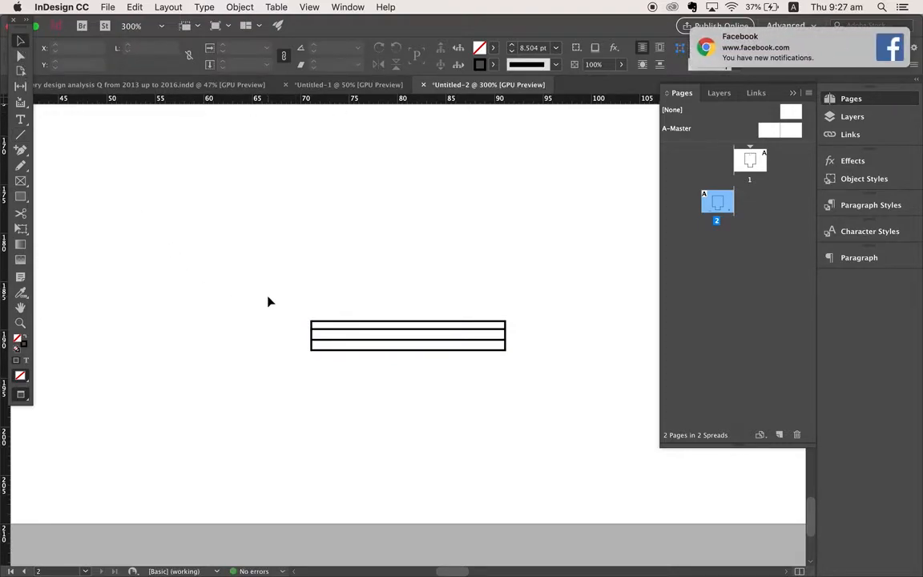
Nudge the upper inner line of the window symbol slightly down to Y 190.062 mm.
{"action": "left_click", "coordinate": [388, 329]}
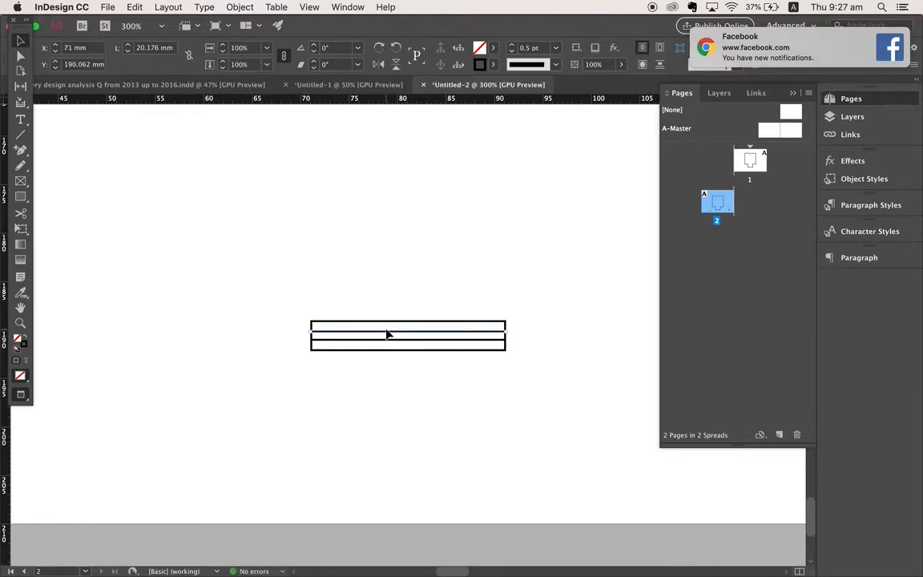
{"action": "left_click", "coordinate": [261, 298]}
{"action": "left_click_drag", "start_coordinate": [242, 293], "coordinate": [302, 337]}
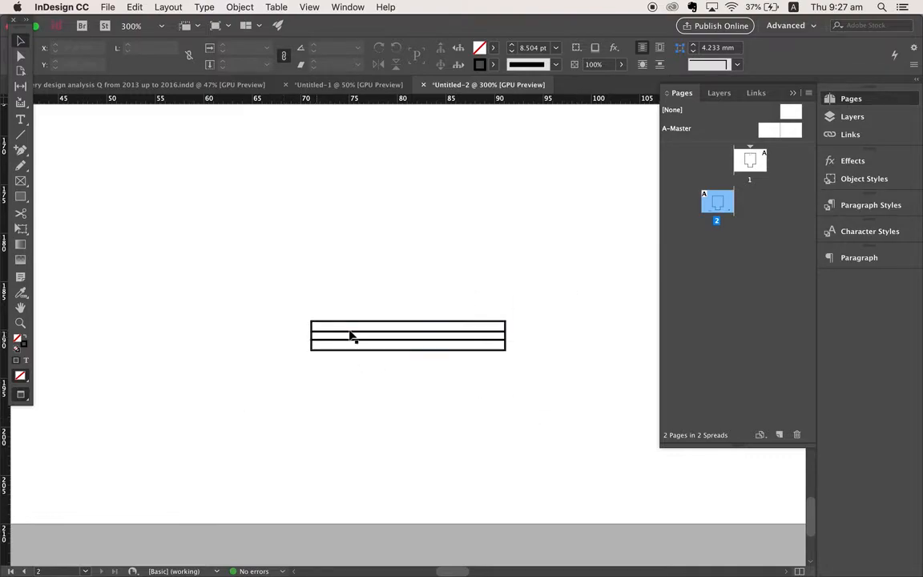
{"action": "left_click", "coordinate": [350, 335]}
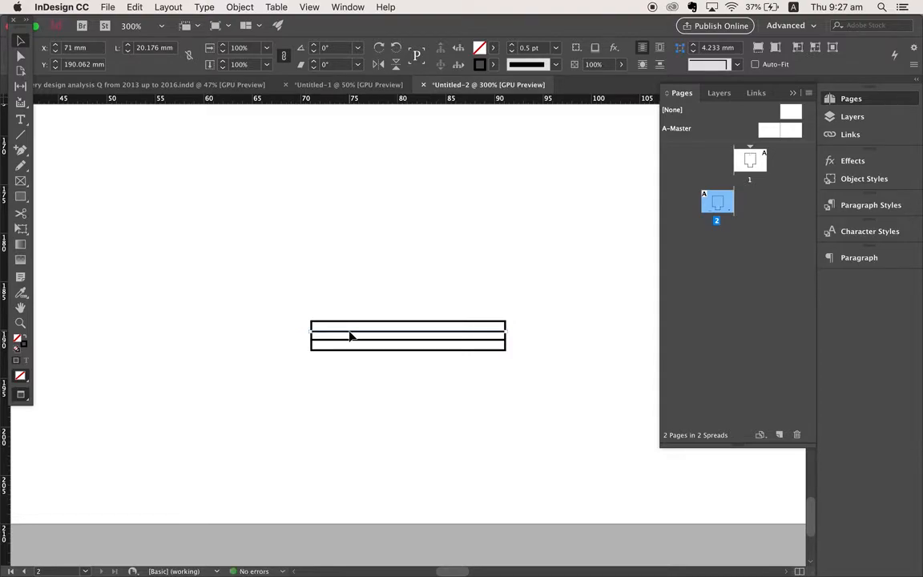
Group the small frame and its two inner lines into one window symbol.
{"action": "left_click_drag", "start_coordinate": [295, 300], "coordinate": [578, 403]}
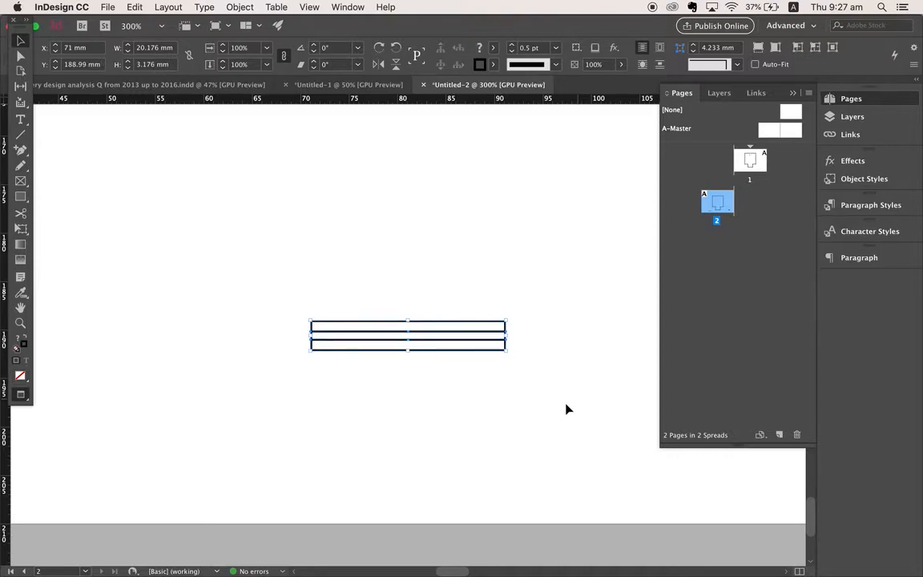
{"action": "key", "text": "m"}
{"action": "left_click_drag", "start_coordinate": [271, 293], "coordinate": [562, 386]}
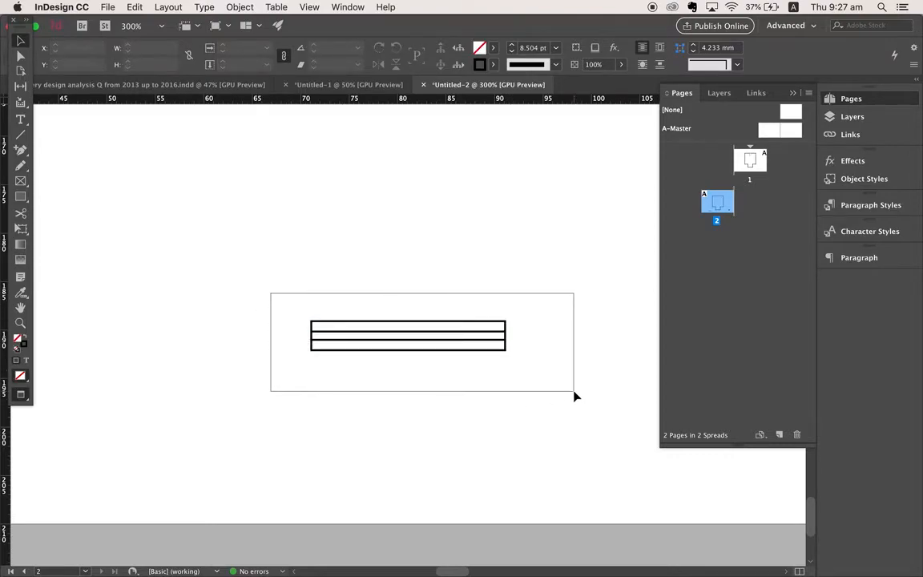
{"action": "key", "text": "cmd+z"}
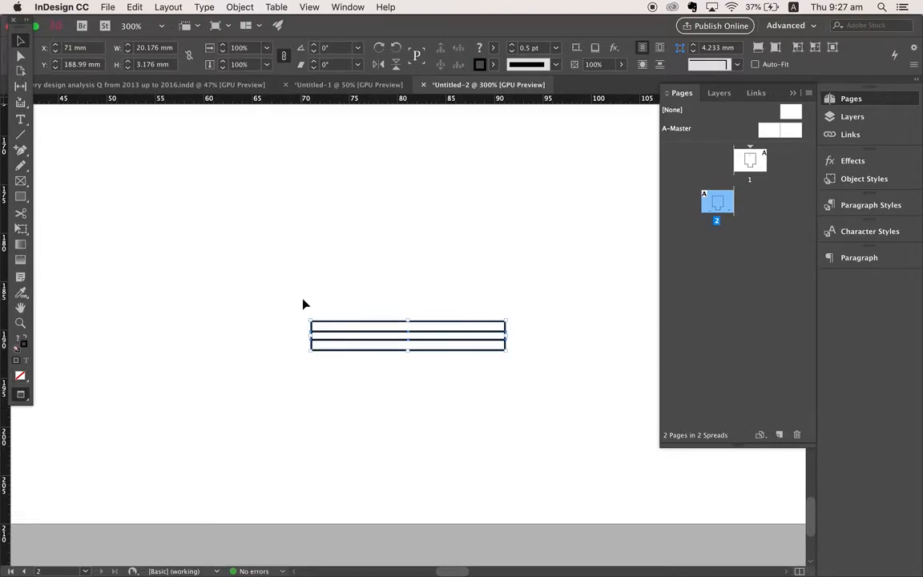
{"action": "left_click_drag", "start_coordinate": [303, 304], "coordinate": [594, 425]}
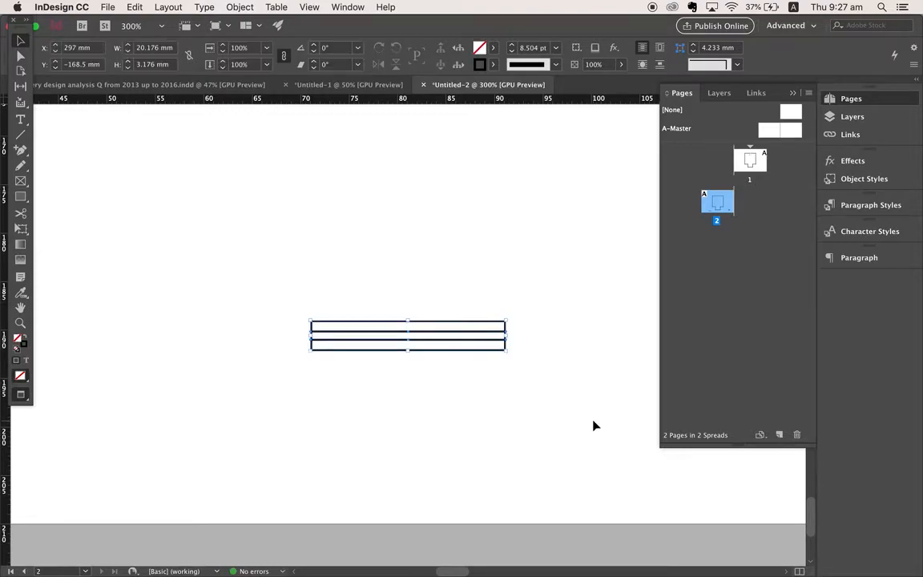
{"action": "key", "text": "super+g"}
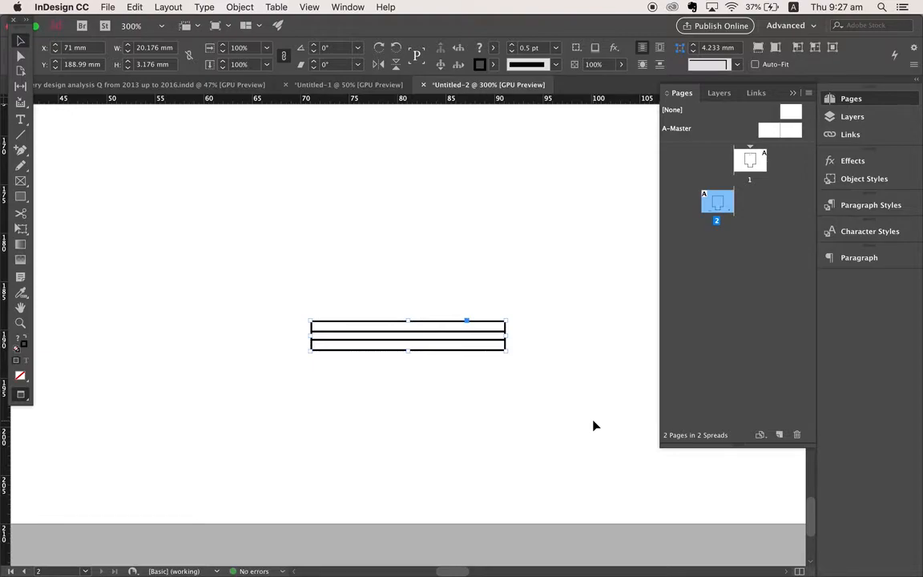
Move the grouped window symbol onto the middle of the recess's bottom wall, at about X 140.9 mm, Y 179.9 mm.
{"action": "key", "text": "super+minus"}
{"action": "key", "text": "super+minus"}
{"action": "key", "text": "super+minus"}
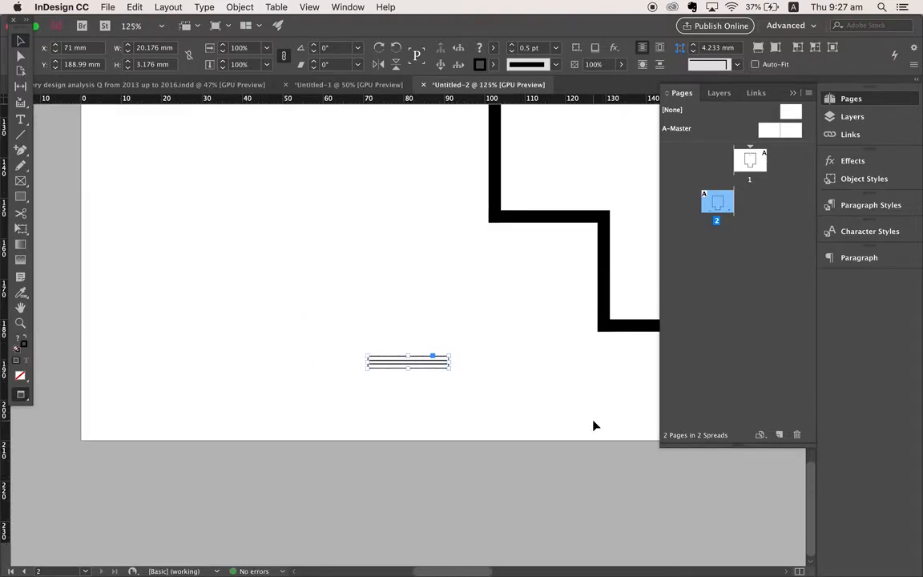
{"action": "key", "text": "super+minus"}
{"action": "scroll", "coordinate": [594, 425], "scroll_direction": "right", "scroll_amount": 5}
{"action": "scroll", "coordinate": [593, 425], "scroll_direction": "up", "scroll_amount": 3}
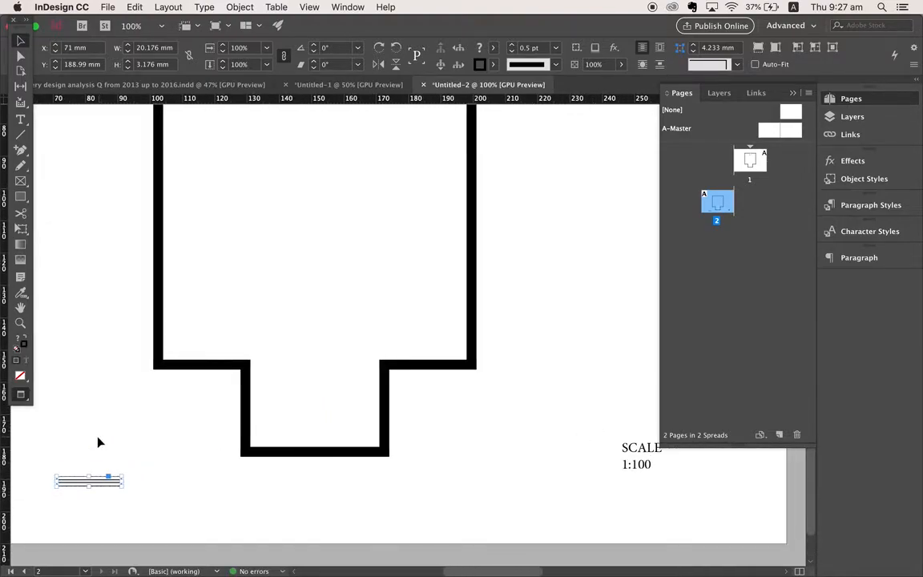
{"action": "left_click_drag", "start_coordinate": [74, 483], "coordinate": [299, 455]}
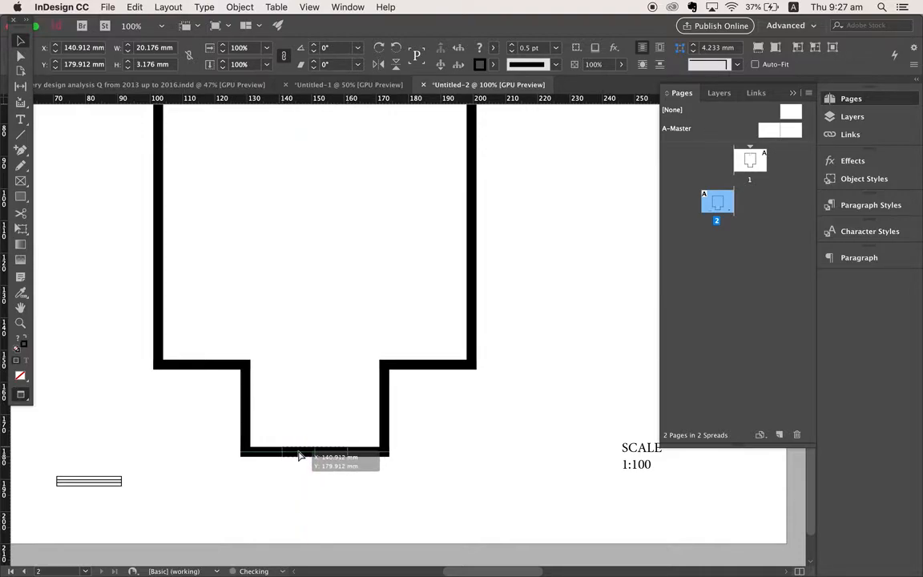
{"action": "left_click_drag", "start_coordinate": [299, 455], "coordinate": [299, 455]}
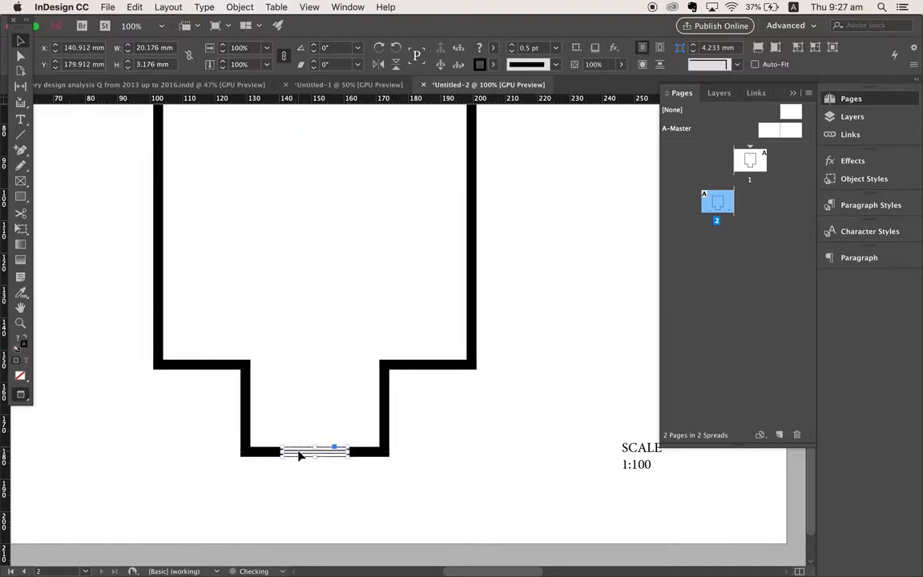
{"action": "left_click", "coordinate": [398, 487]}
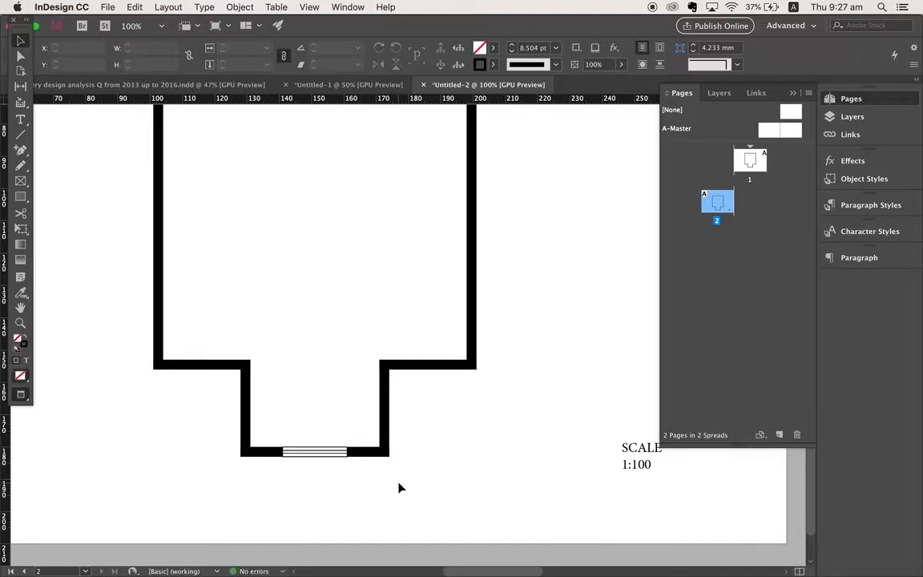
Place a vertical copy of the window symbol in the middle of the main room's right wall.
{"action": "left_click", "coordinate": [312, 461]}
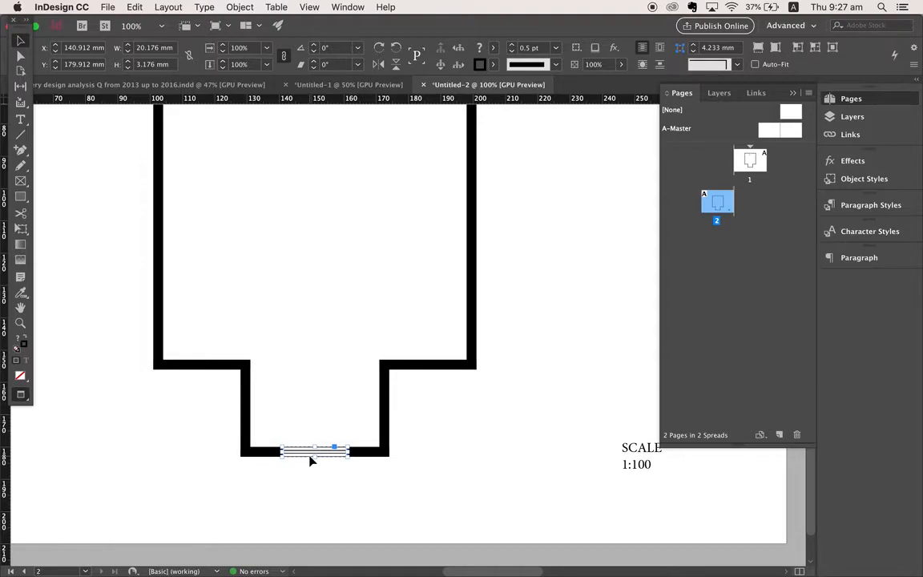
{"action": "left_click_drag", "start_coordinate": [312, 461], "coordinate": [437, 187]}
{"action": "scroll", "coordinate": [437, 188], "scroll_direction": "up", "scroll_amount": 3}
{"action": "scroll", "coordinate": [437, 188], "scroll_direction": "left", "scroll_amount": 2}
{"action": "left_click_drag", "start_coordinate": [342, 295], "coordinate": [370, 380]}
{"action": "left_click_drag", "start_coordinate": [382, 328], "coordinate": [410, 361]}
{"action": "left_click", "coordinate": [430, 361]}
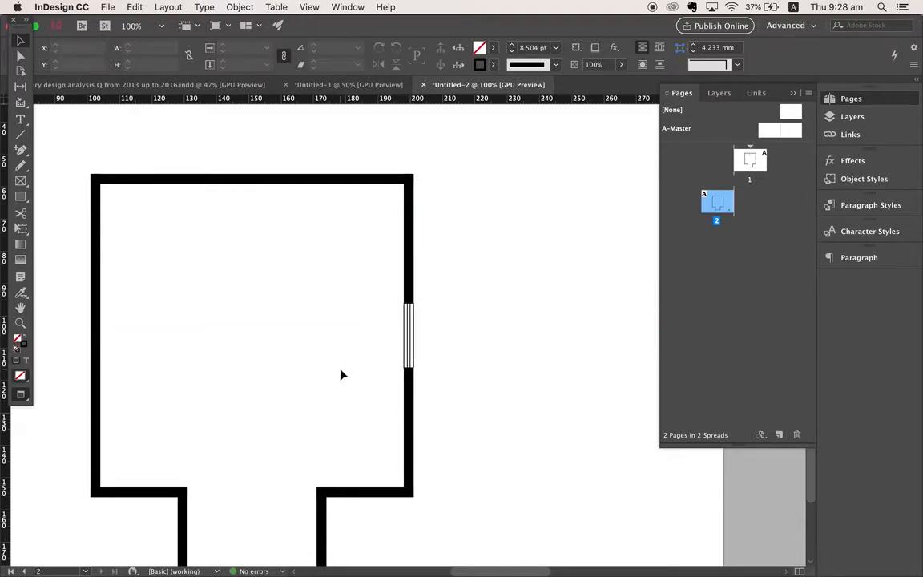
Activate the Ellipse Frame Tool with the whole floor plan in view.
{"action": "key", "text": "super+equal"}
{"action": "key", "text": "super+minus"}
{"action": "key", "text": "super+minus"}
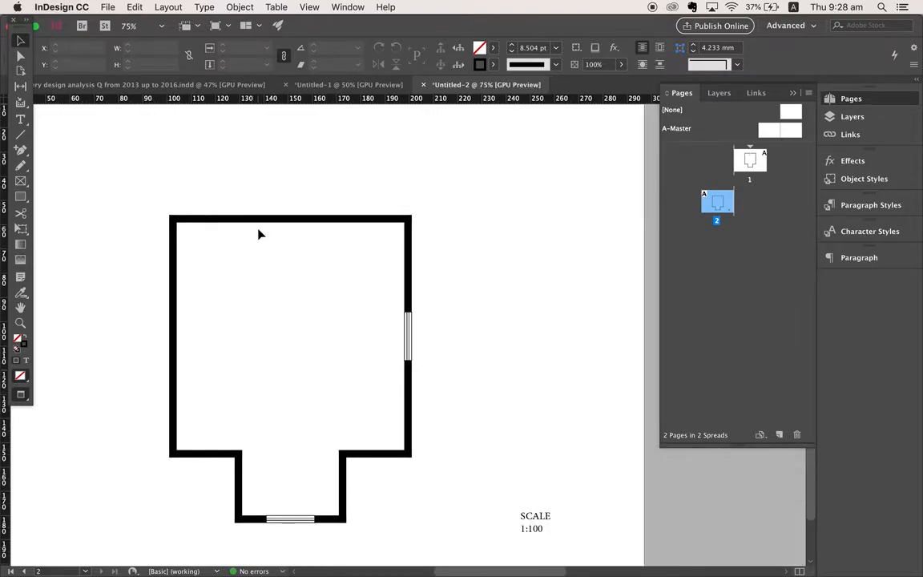
{"action": "scroll", "coordinate": [259, 234], "scroll_direction": "up", "scroll_amount": 1}
{"action": "scroll", "coordinate": [259, 234], "scroll_direction": "left", "scroll_amount": 1}
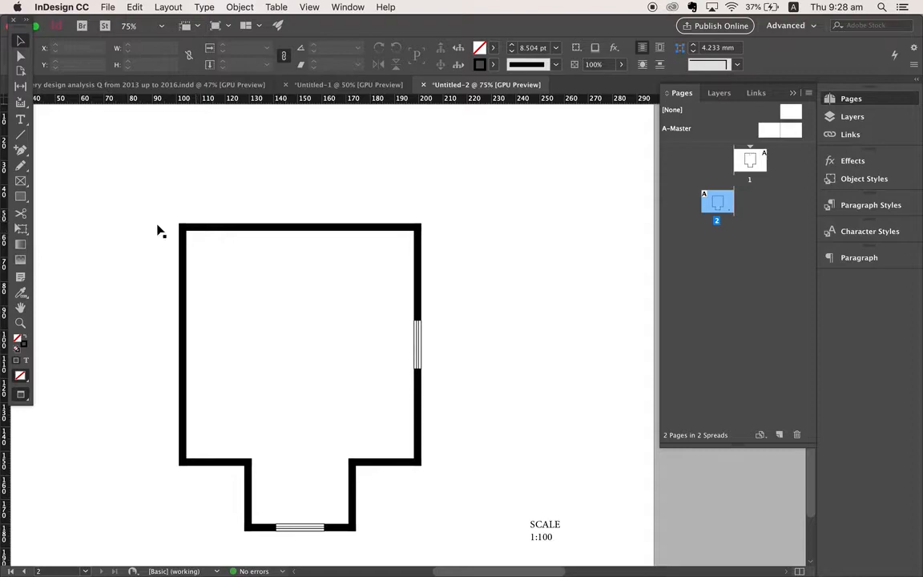
{"action": "left_click", "coordinate": [22, 181]}
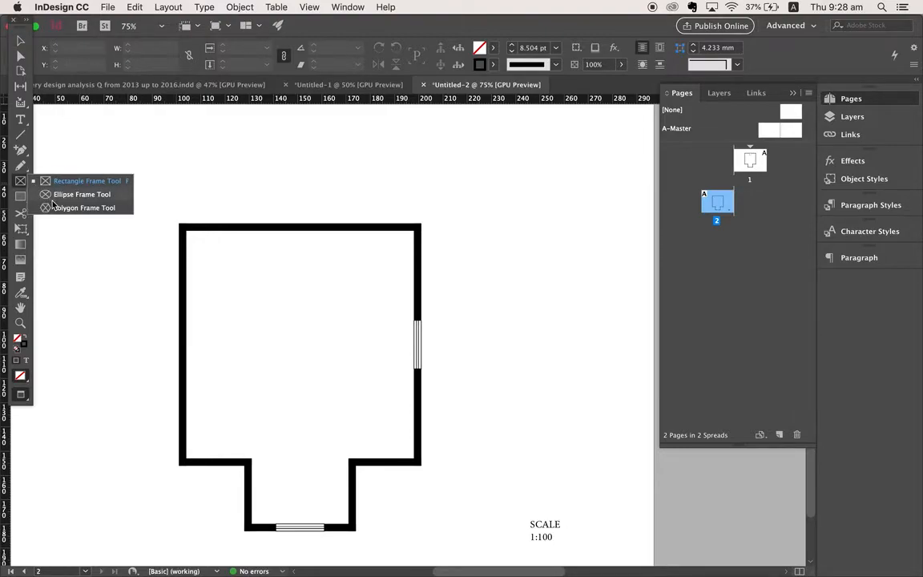
{"action": "left_click", "coordinate": [58, 195]}
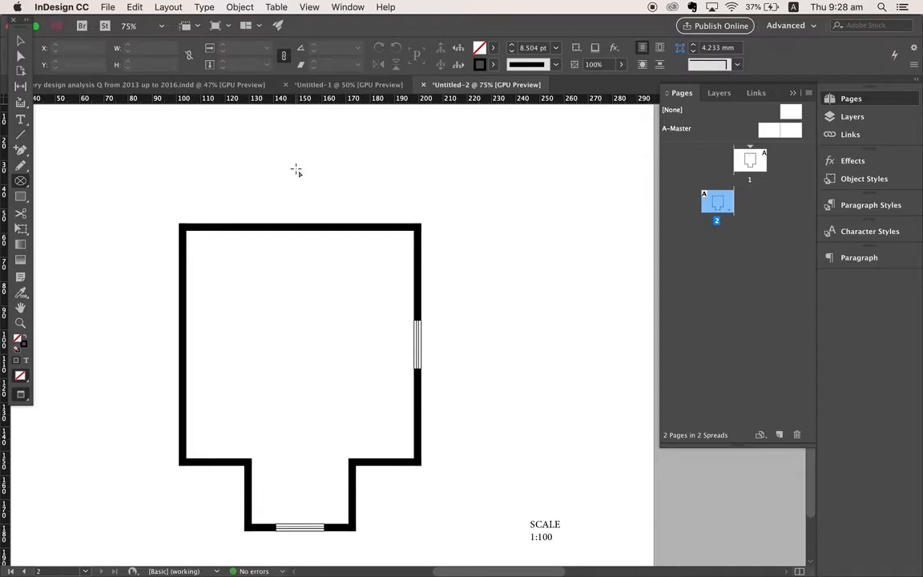
Switch to Preview and check 2018 TechnicalDrawingSpecs.pdf for how doors are drawn in plan and the typical door width at 1:100.
{"action": "key", "text": "super+Tab"}
{"action": "key", "text": "super+Tab"}
{"action": "key", "text": "super+Tab"}
{"action": "key", "text": "super+Tab"}
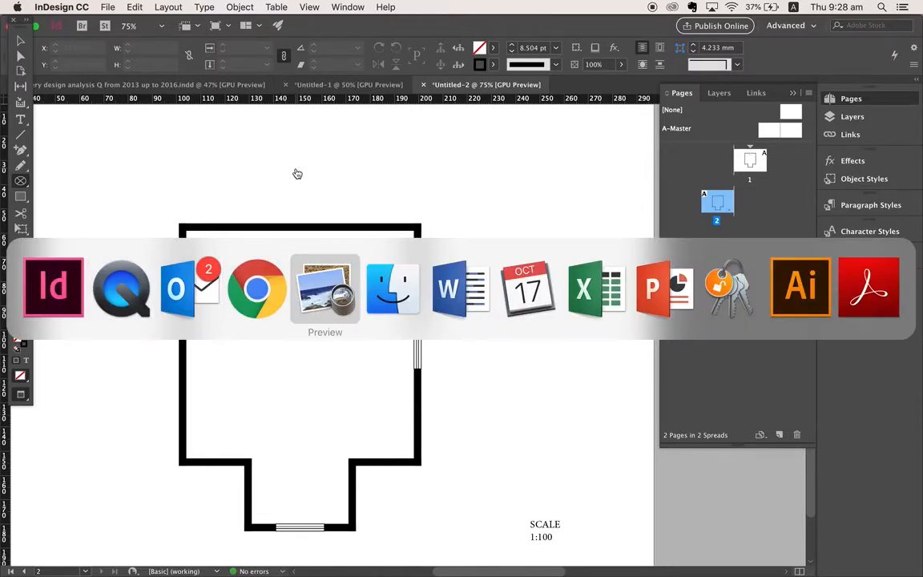
{"action": "scroll", "coordinate": [296, 172], "scroll_direction": "down", "scroll_amount": 3}
{"action": "scroll", "coordinate": [296, 168], "scroll_direction": "up", "scroll_amount": 15}
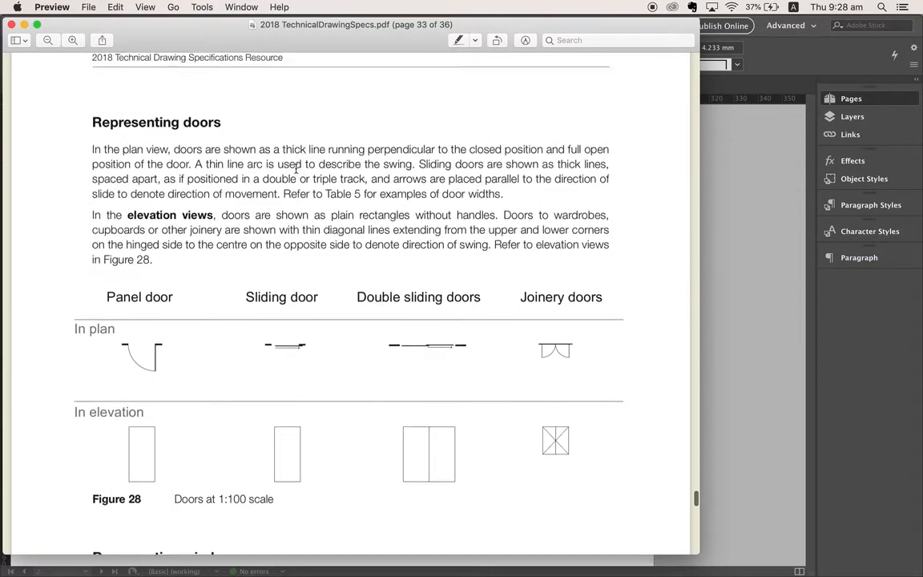
{"action": "scroll", "coordinate": [296, 168], "scroll_direction": "up", "scroll_amount": 4}
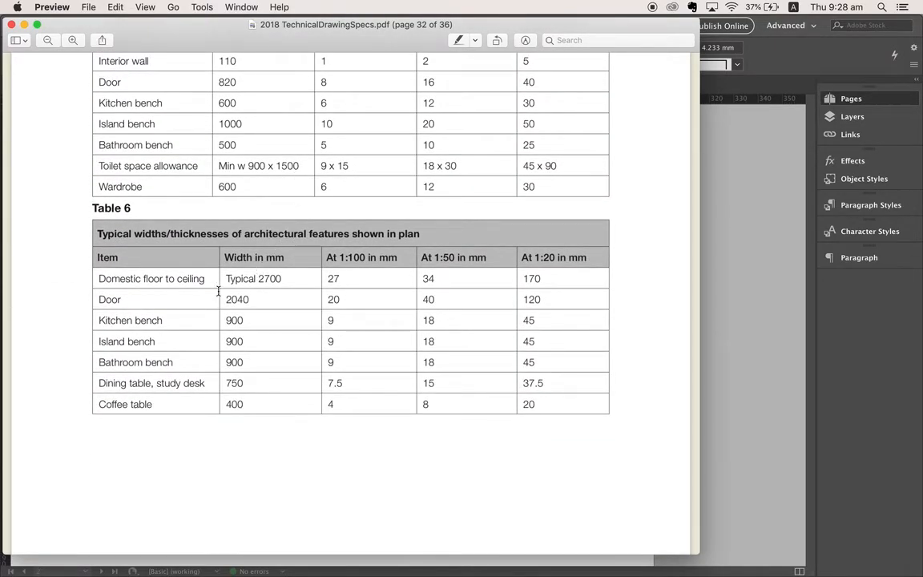
{"action": "scroll", "coordinate": [157, 284], "scroll_direction": "up", "scroll_amount": 3}
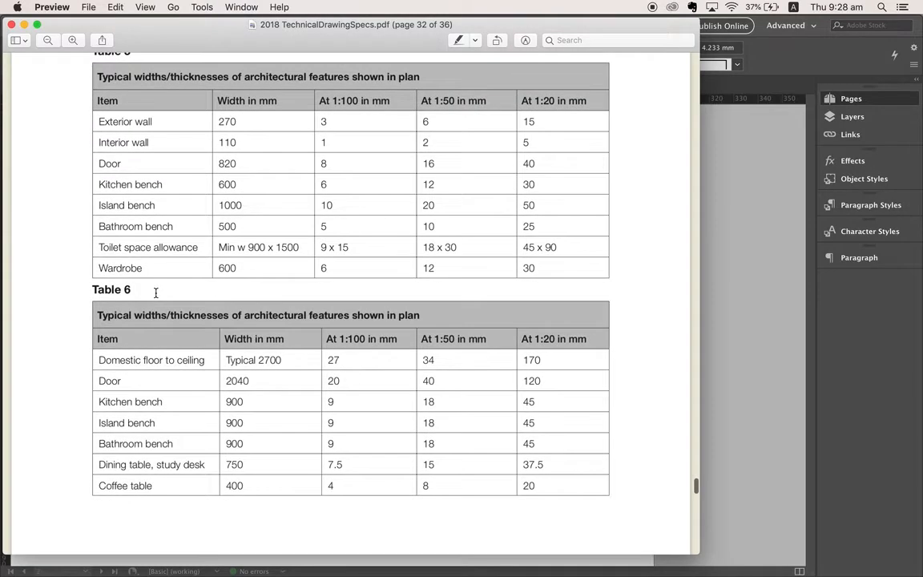
{"action": "scroll", "coordinate": [156, 292], "scroll_direction": "down", "scroll_amount": 1}
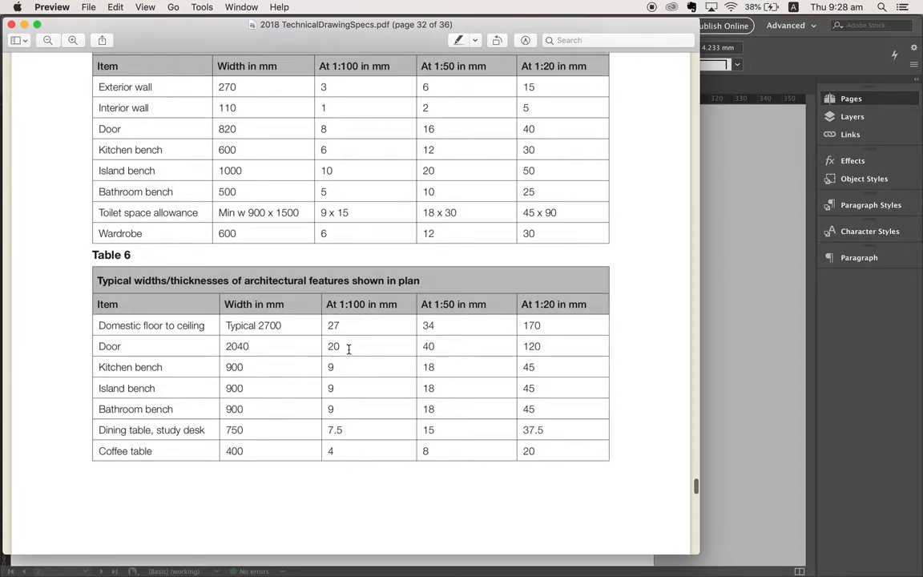
{"action": "scroll", "coordinate": [348, 348], "scroll_direction": "down", "scroll_amount": 10}
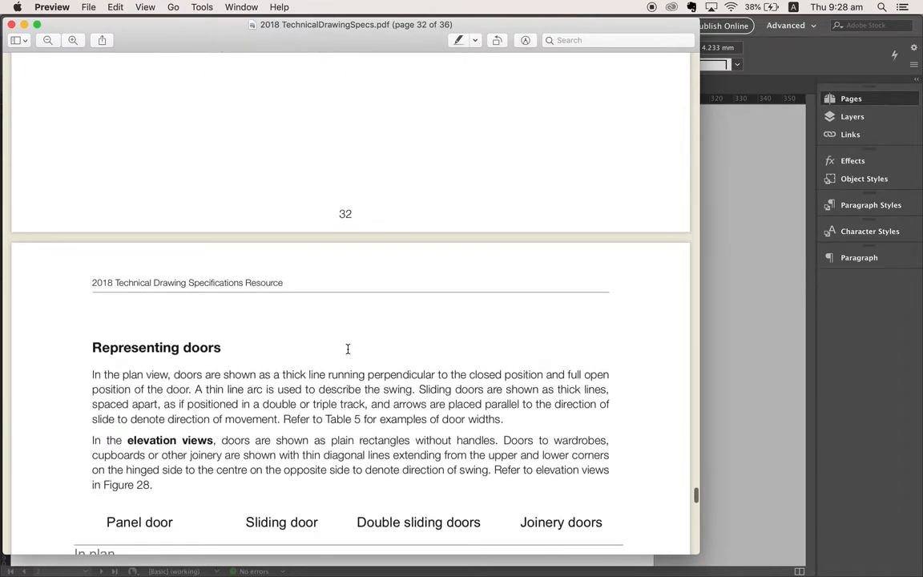
{"action": "scroll", "coordinate": [348, 348], "scroll_direction": "up", "scroll_amount": 3}
{"action": "scroll", "coordinate": [348, 348], "scroll_direction": "up", "scroll_amount": 8}
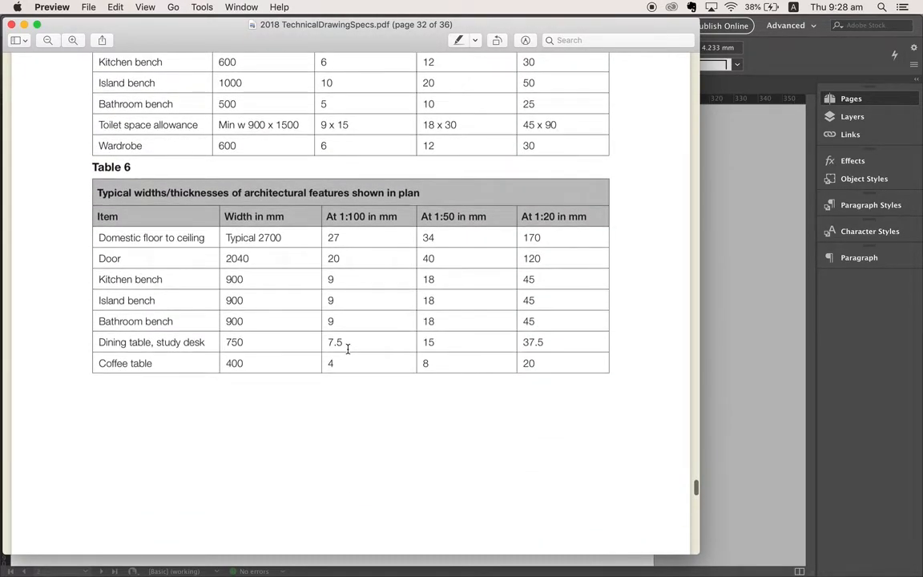
Switch back to InDesign with the floor plan on page 2 in view.
{"action": "key", "text": "super+Tab"}
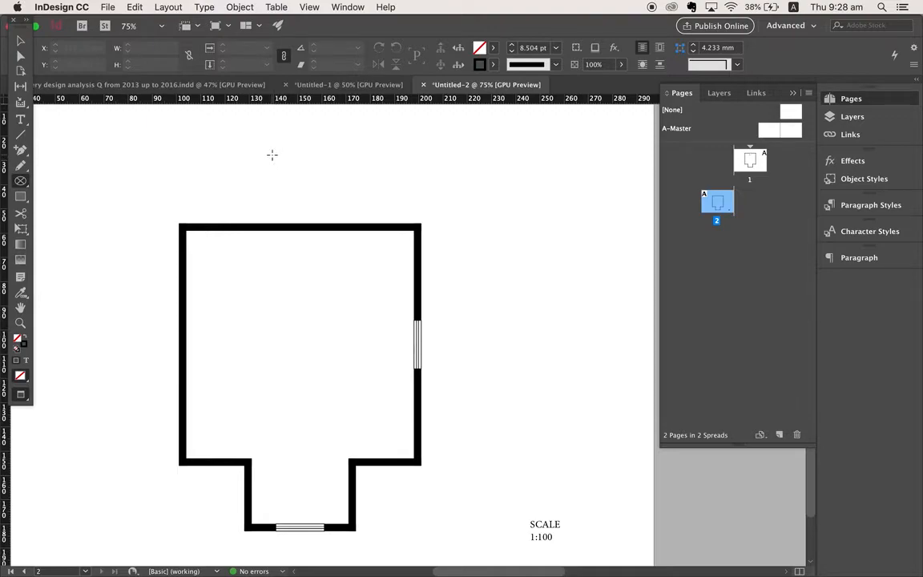
{"action": "left_click_drag", "start_coordinate": [271, 155], "coordinate": [352, 228]}
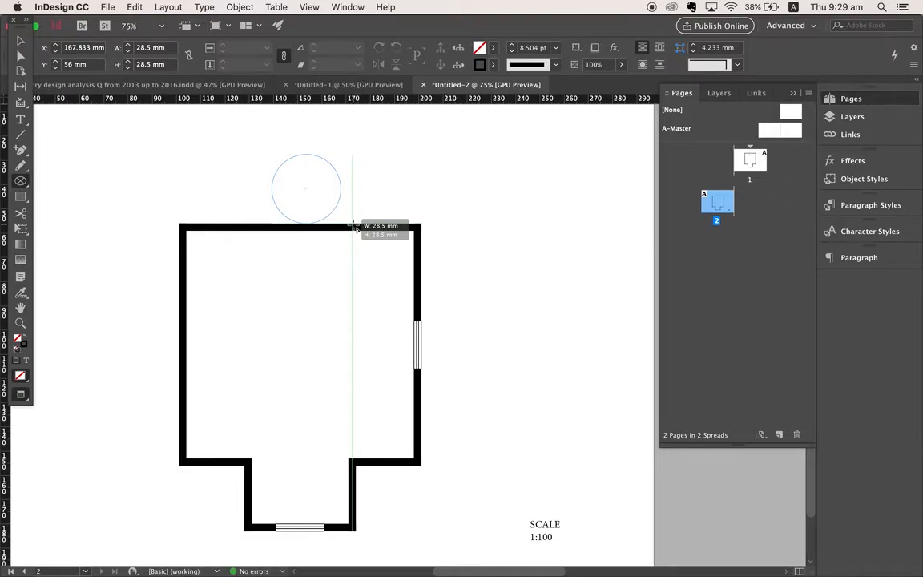
{"action": "left_click_drag", "start_coordinate": [354, 228], "coordinate": [355, 227]}
{"action": "key", "text": "super+z"}
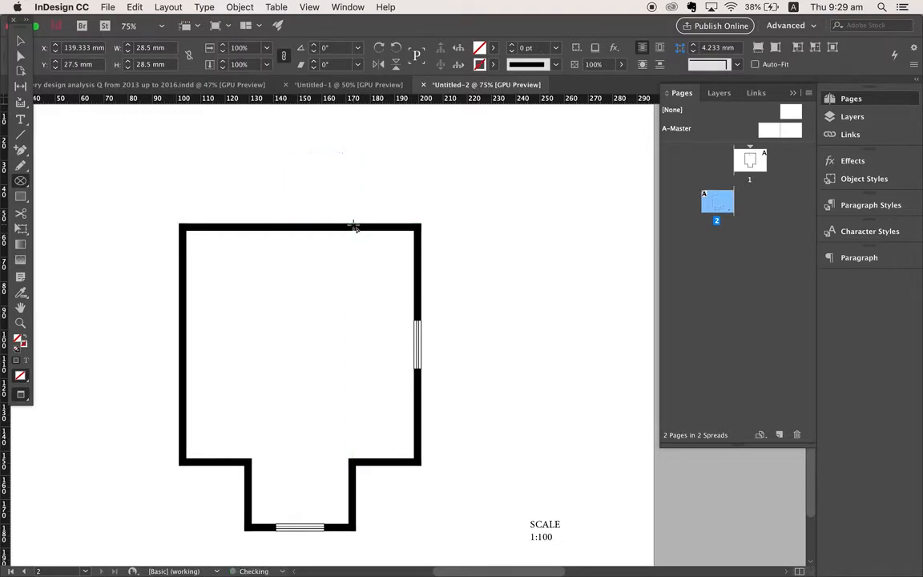
Create a 40 mm by 40 mm circle across the room's top wall with the Ellipse Frame Tool.
{"action": "left_click", "coordinate": [303, 178]}
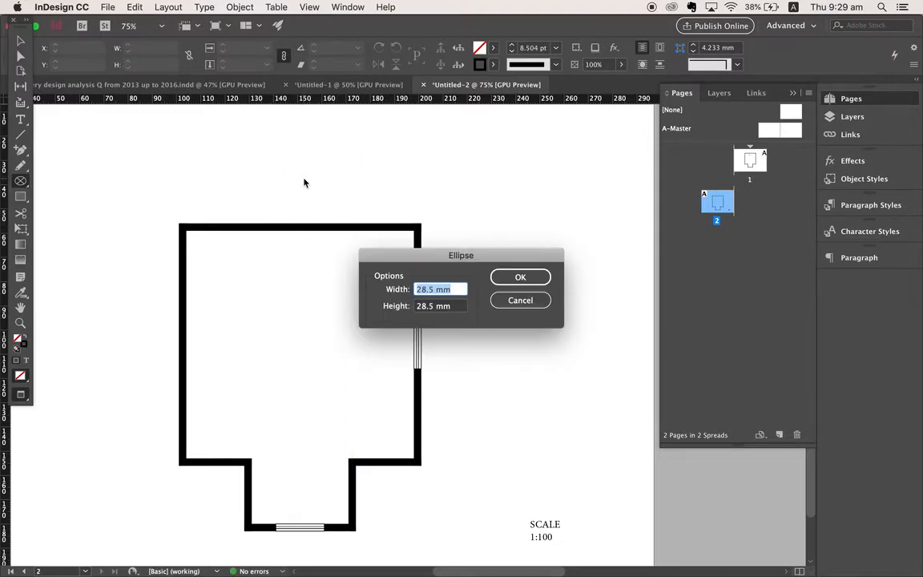
{"action": "type", "text": "40"}
{"action": "key", "text": "Tab"}
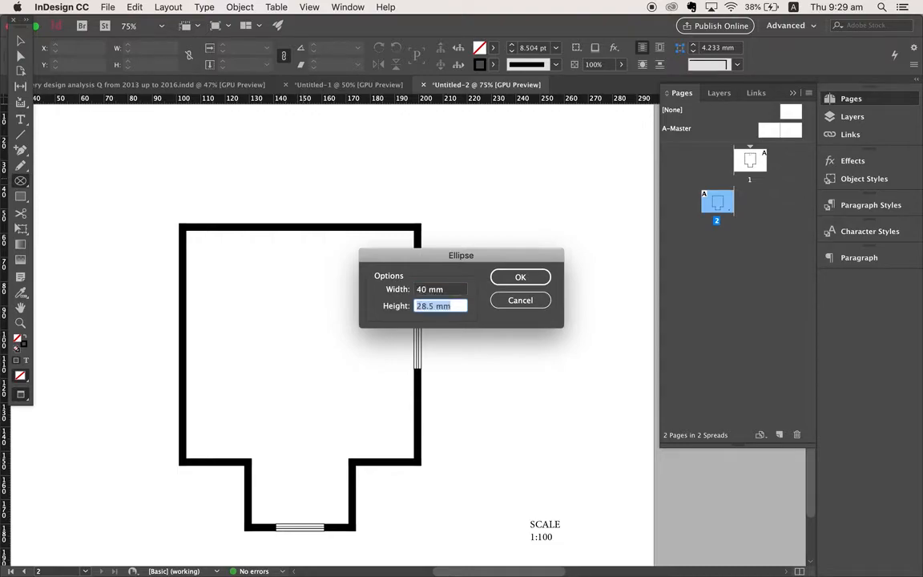
{"action": "type", "text": "40"}
{"action": "key", "text": "Return"}
Give the circle a 0.5 pt stroke in [Black].
{"action": "left_click", "coordinate": [553, 48]}
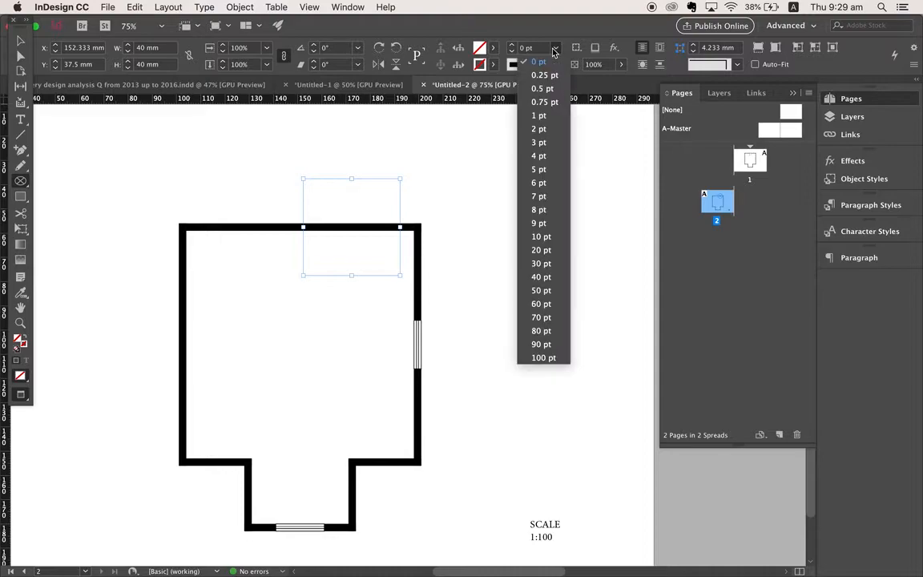
{"action": "left_click", "coordinate": [550, 90]}
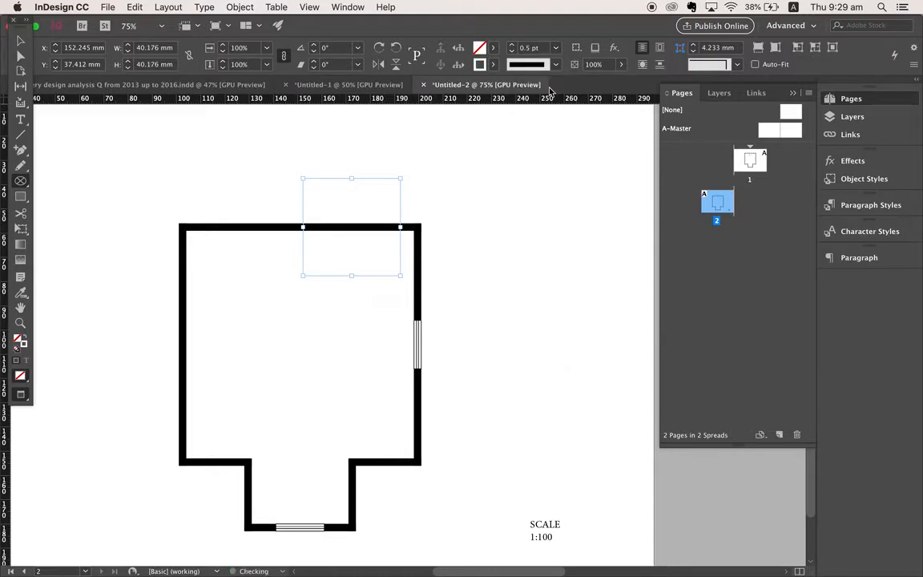
{"action": "left_click", "coordinate": [493, 65]}
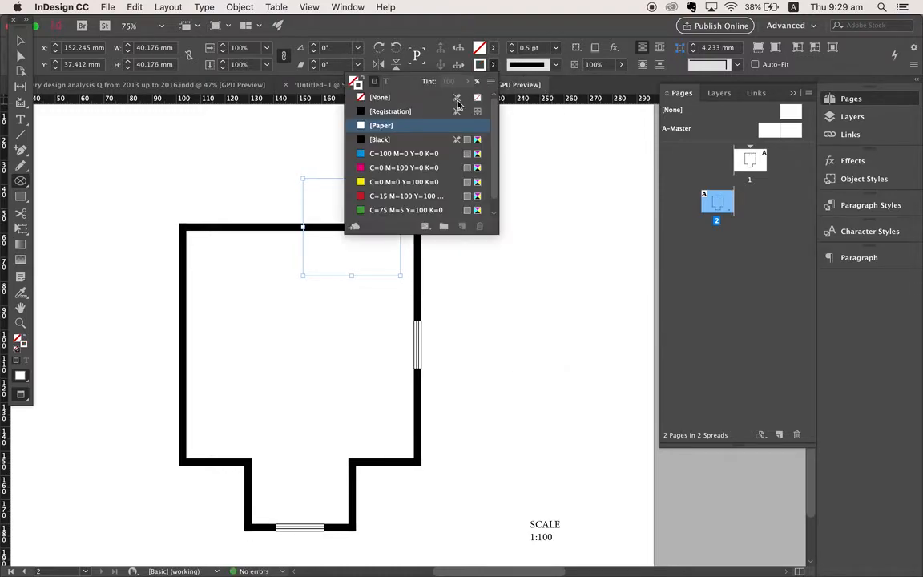
{"action": "left_click", "coordinate": [401, 139]}
Move the circle above the room so it rests centred on the top wall's outer edge, at about X 130.9 mm, Y 15.8 mm.
{"action": "left_click", "coordinate": [156, 136]}
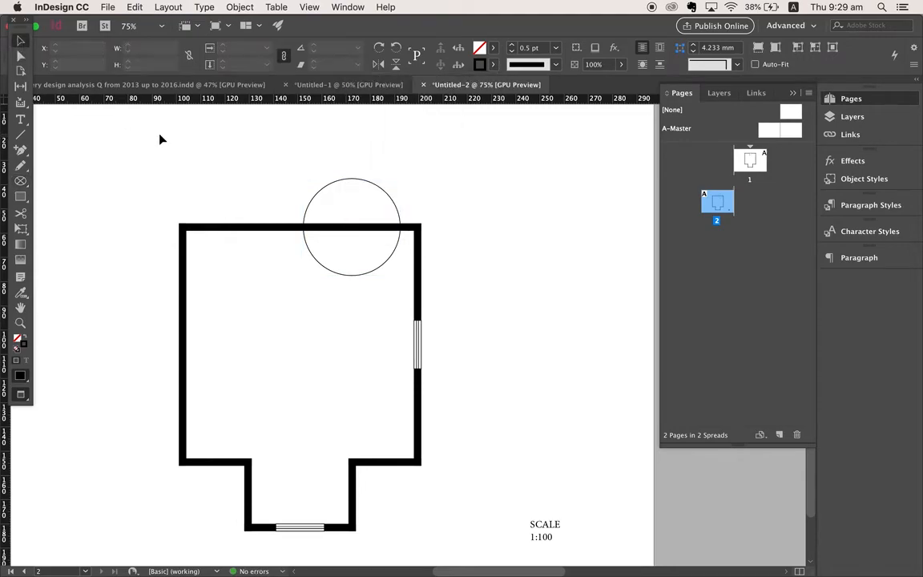
{"action": "left_click_drag", "start_coordinate": [332, 190], "coordinate": [282, 170]}
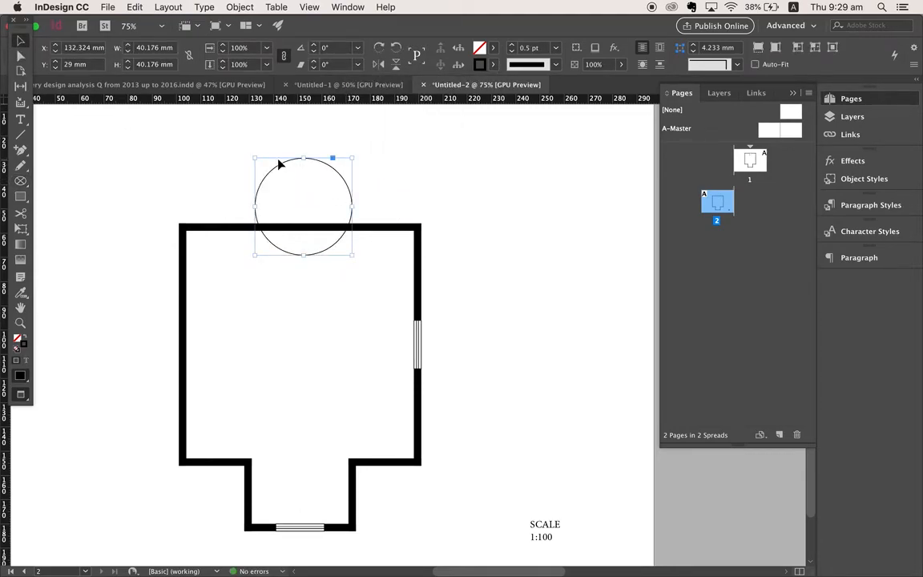
{"action": "left_click_drag", "start_coordinate": [279, 160], "coordinate": [280, 135]}
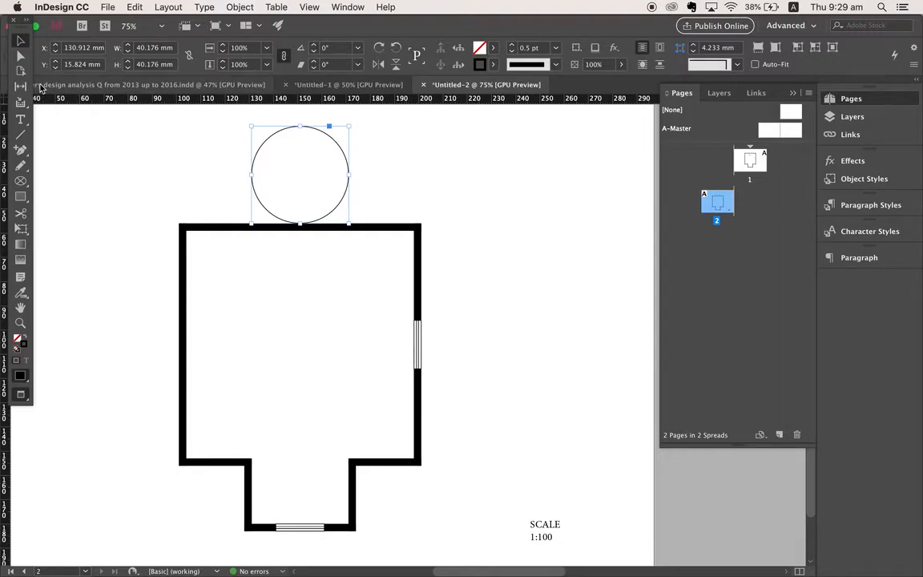
Collapse both direction handles of the circle's top anchor point onto the anchor with the Direct Selection Tool.
{"action": "key", "text": "a"}
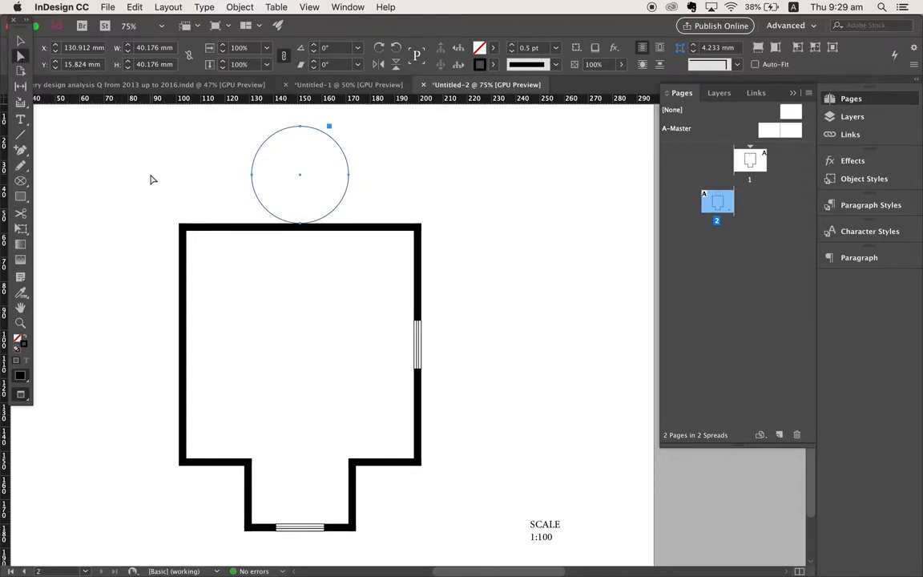
{"action": "key", "text": "super+2"}
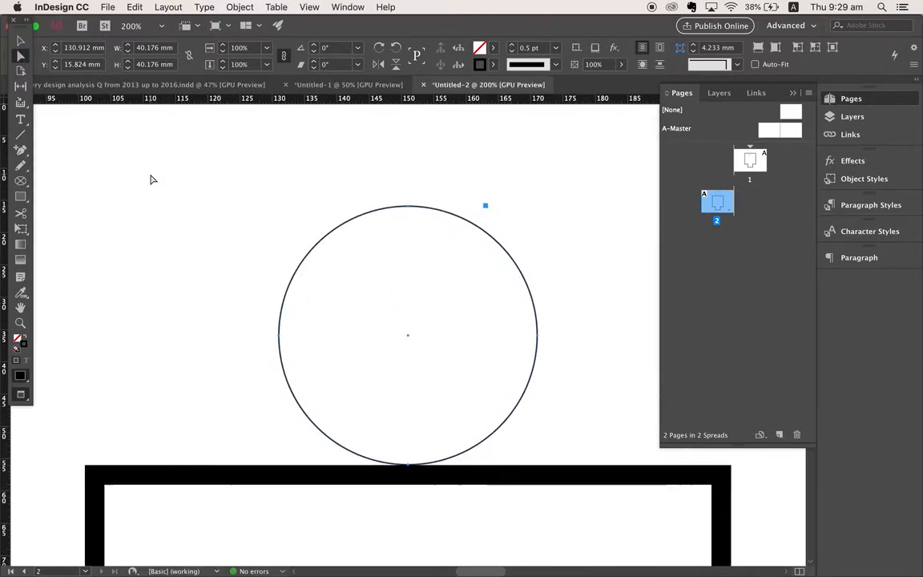
{"action": "left_click", "coordinate": [424, 192]}
{"action": "left_click", "coordinate": [410, 211]}
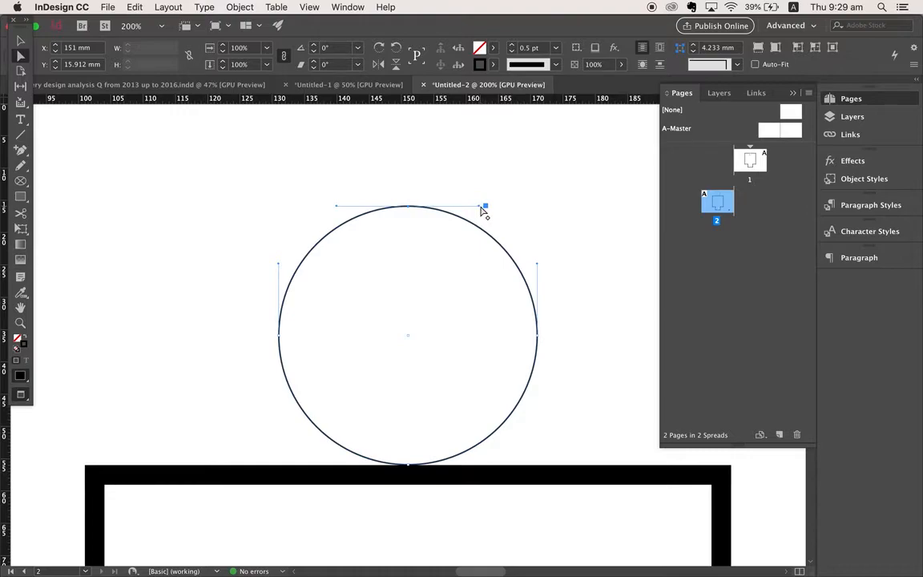
{"action": "left_click_drag", "start_coordinate": [482, 208], "coordinate": [415, 212]}
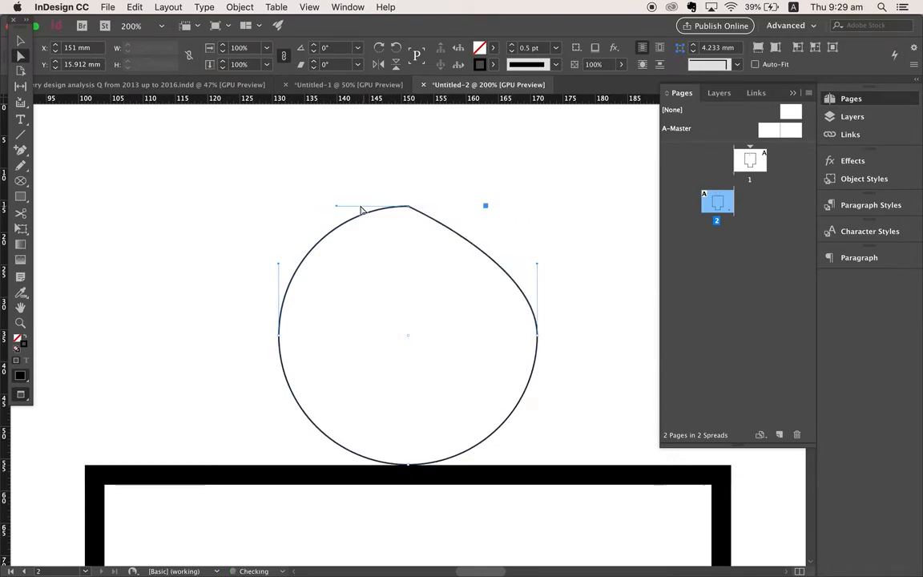
{"action": "left_click_drag", "start_coordinate": [339, 209], "coordinate": [410, 212]}
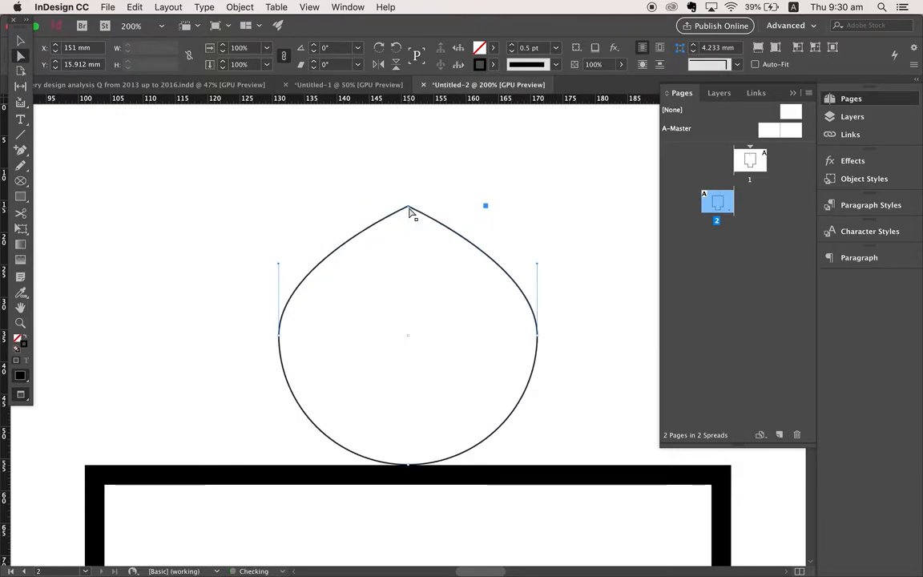
Collapse both handles of the left anchor and the bottom anchor's left handle to straighten the two left-hand segments.
{"action": "left_click", "coordinate": [279, 266]}
{"action": "left_click_drag", "start_coordinate": [279, 269], "coordinate": [281, 336]}
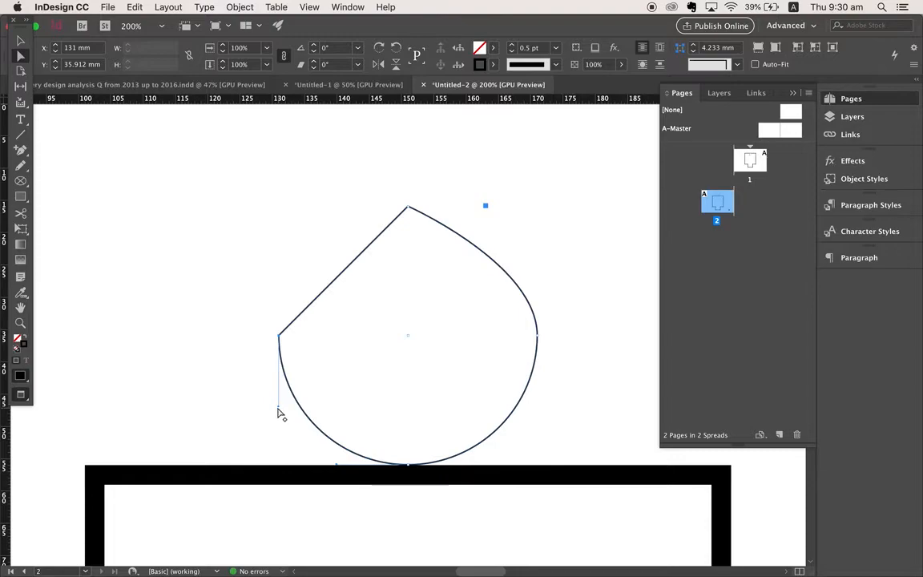
{"action": "left_click_drag", "start_coordinate": [279, 408], "coordinate": [280, 336]}
{"action": "left_click", "coordinate": [411, 465]}
{"action": "left_click_drag", "start_coordinate": [337, 472], "coordinate": [410, 471]}
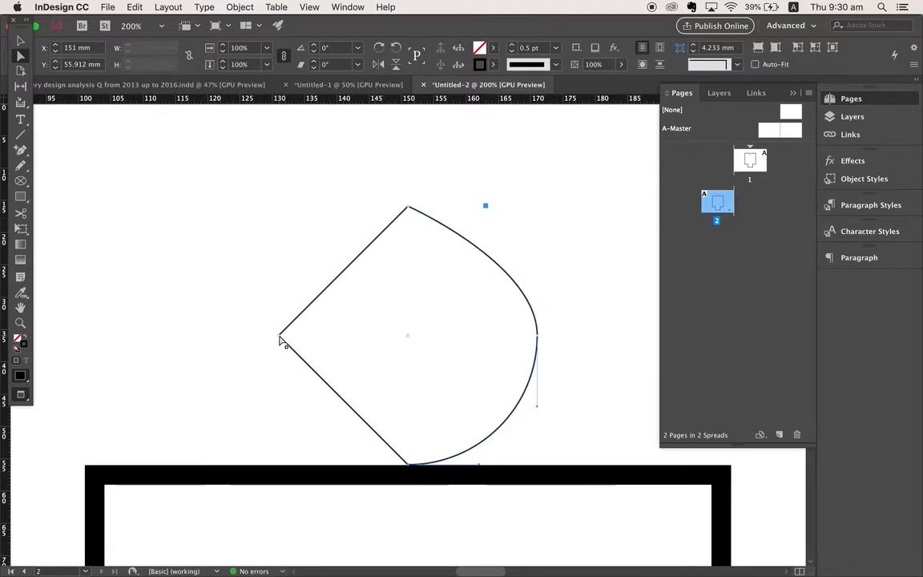
Move only the left anchor point horizontally to the shape's vertical centre line at about X 151 mm, forming a half-circle outline.
{"action": "left_click_drag", "start_coordinate": [280, 338], "coordinate": [353, 336]}
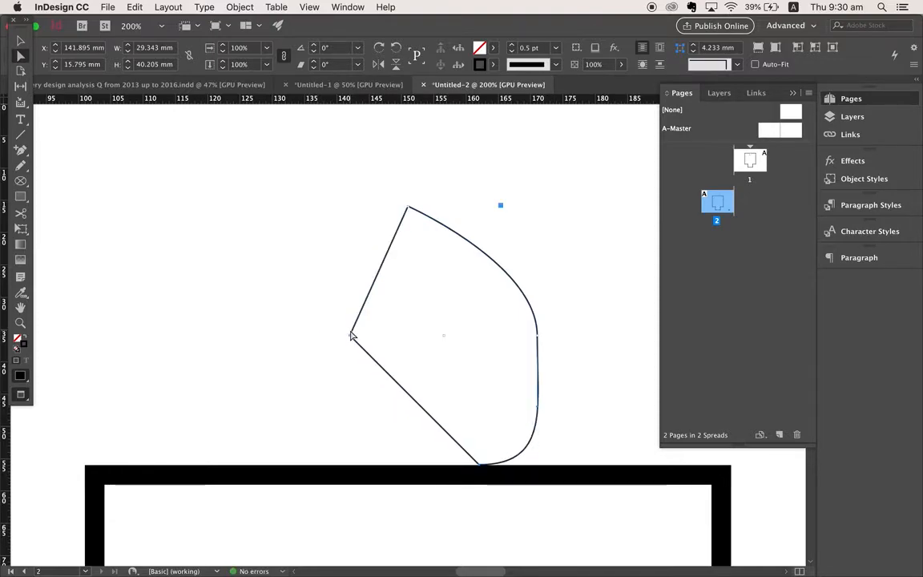
{"action": "key", "text": "super+z"}
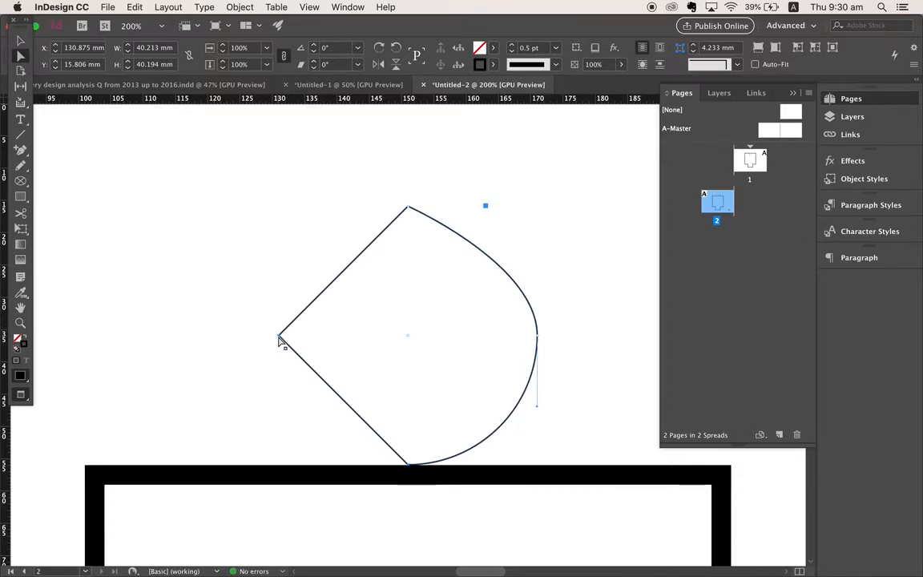
{"action": "left_click", "coordinate": [267, 326]}
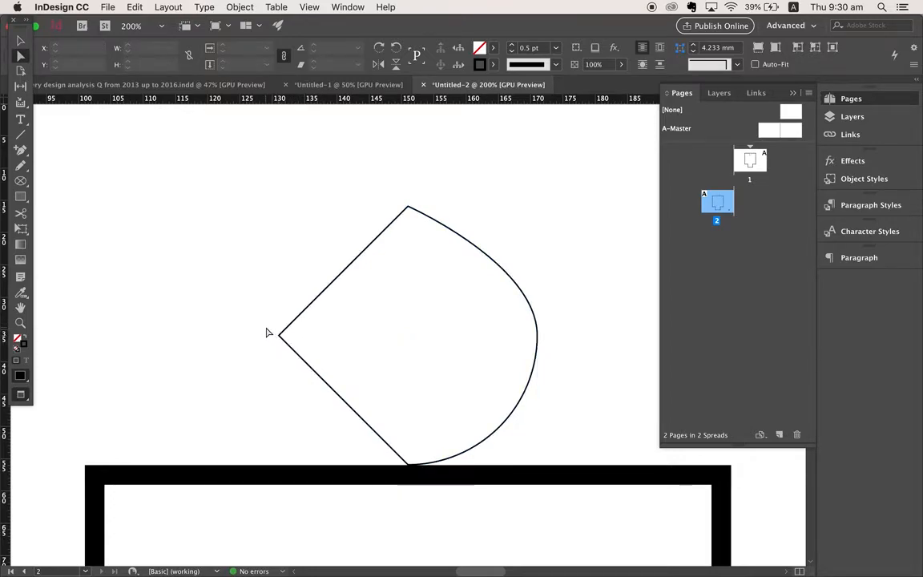
{"action": "left_click", "coordinate": [281, 335]}
{"action": "left_click_drag", "start_coordinate": [280, 336], "coordinate": [408, 340]}
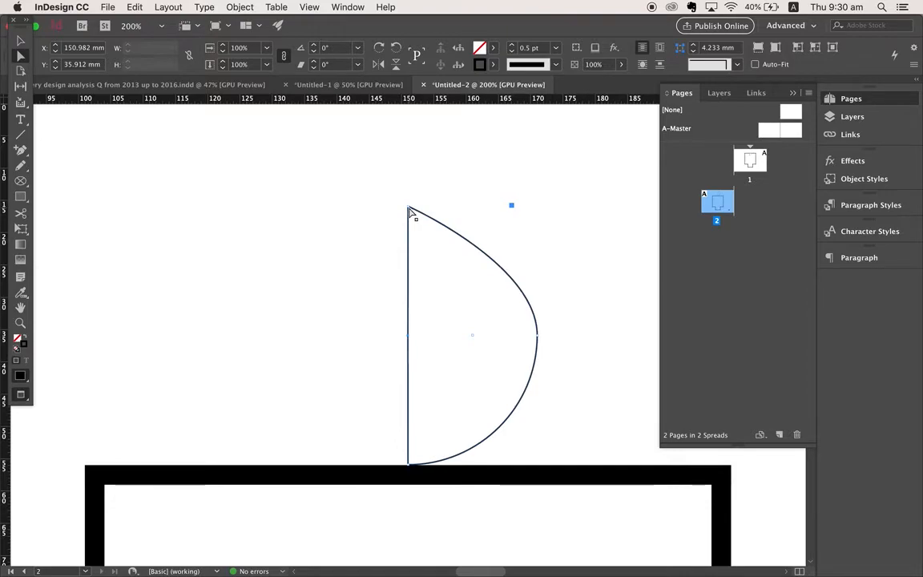
Move the top anchor down to the circle's centre and collapse the right anchor's upper handle to form a quarter circle.
{"action": "left_click_drag", "start_coordinate": [409, 211], "coordinate": [409, 336]}
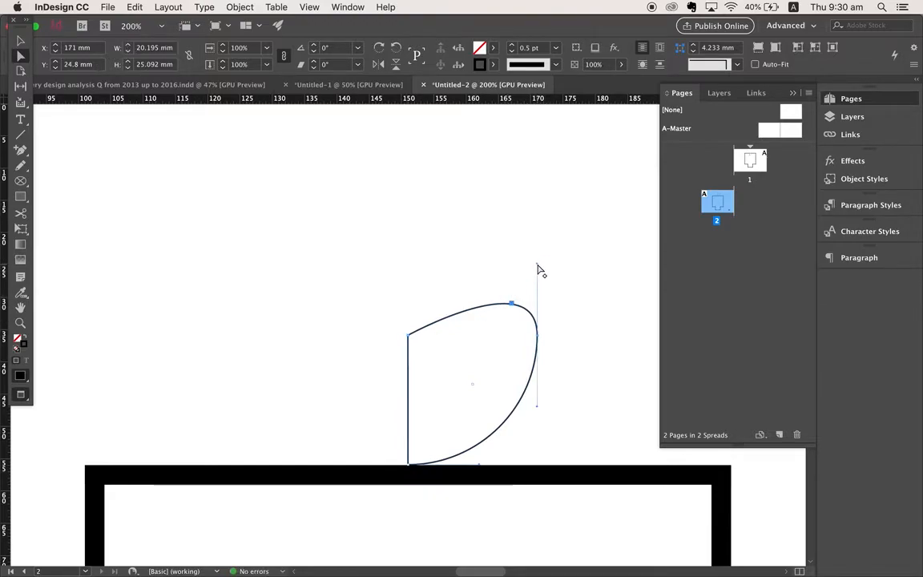
{"action": "left_click_drag", "start_coordinate": [538, 267], "coordinate": [540, 342]}
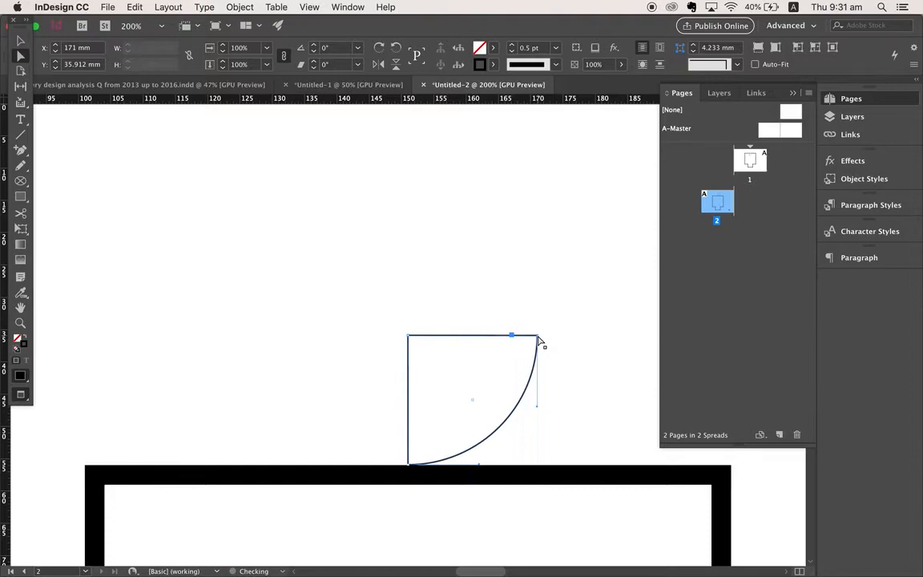
{"action": "left_click", "coordinate": [561, 332]}
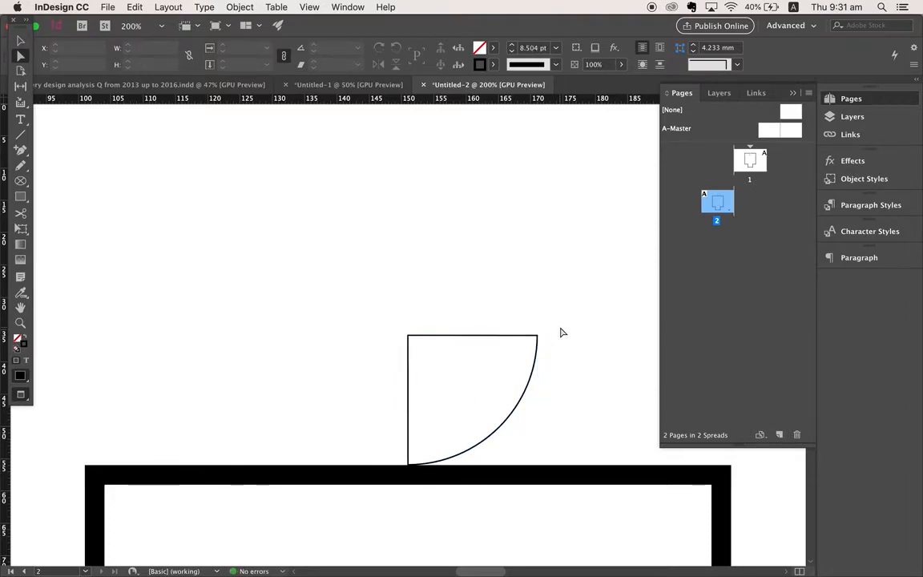
Move the quarter-circle door swing into the room against the middle of the top wall, at about X 140.9 mm, Y 56 mm.
{"action": "key", "text": "super+minus"}
{"action": "key", "text": "super+minus"}
{"action": "key", "text": "super+minus"}
{"action": "key", "text": "super+minus"}
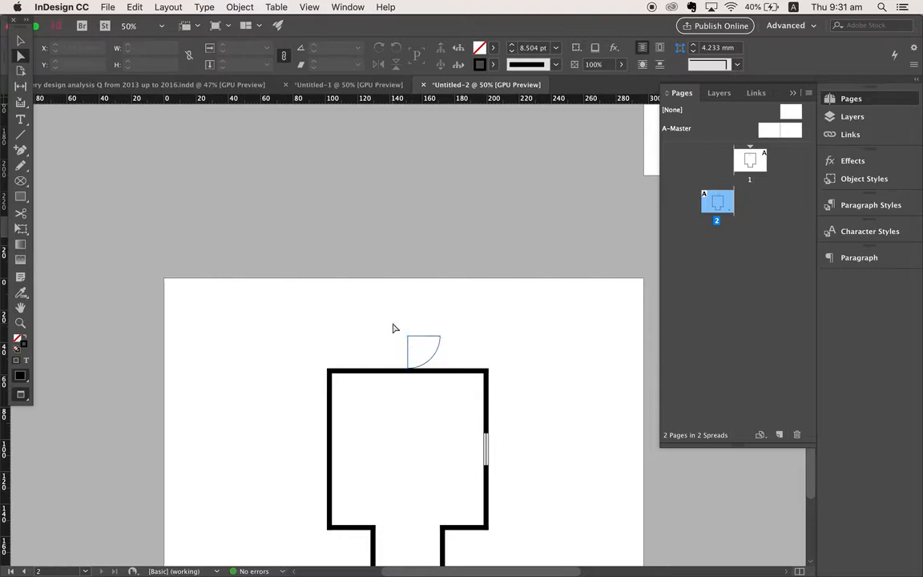
{"action": "key", "text": "v"}
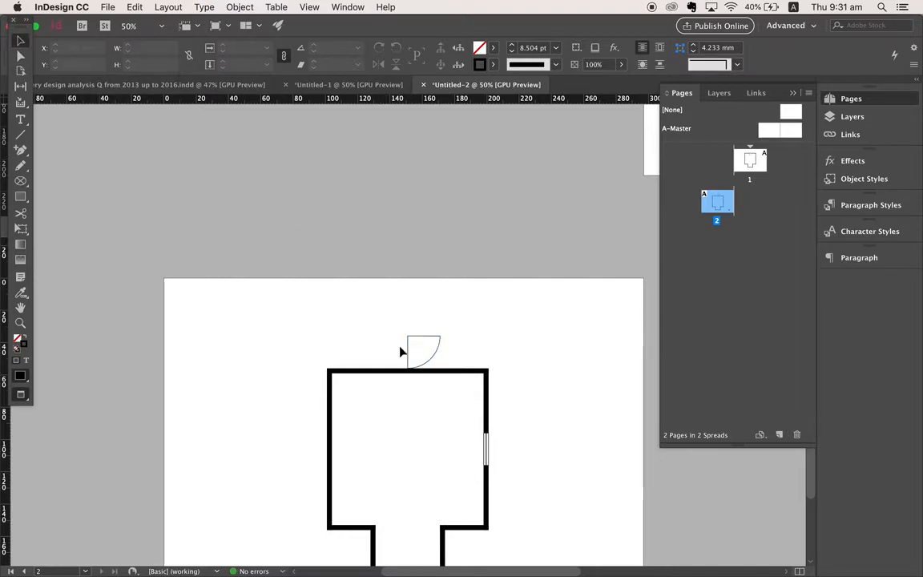
{"action": "left_click_drag", "start_coordinate": [408, 350], "coordinate": [396, 383]}
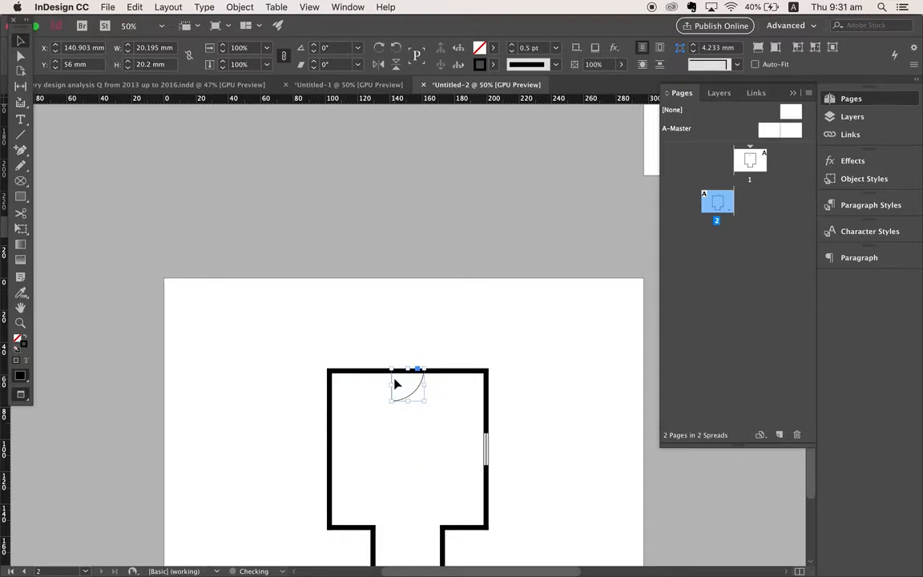
{"action": "left_click", "coordinate": [424, 336]}
Place a horizontal copy of the window symbol in the top wall directly above the door swing.
{"action": "scroll", "coordinate": [424, 335], "scroll_direction": "down", "scroll_amount": 2}
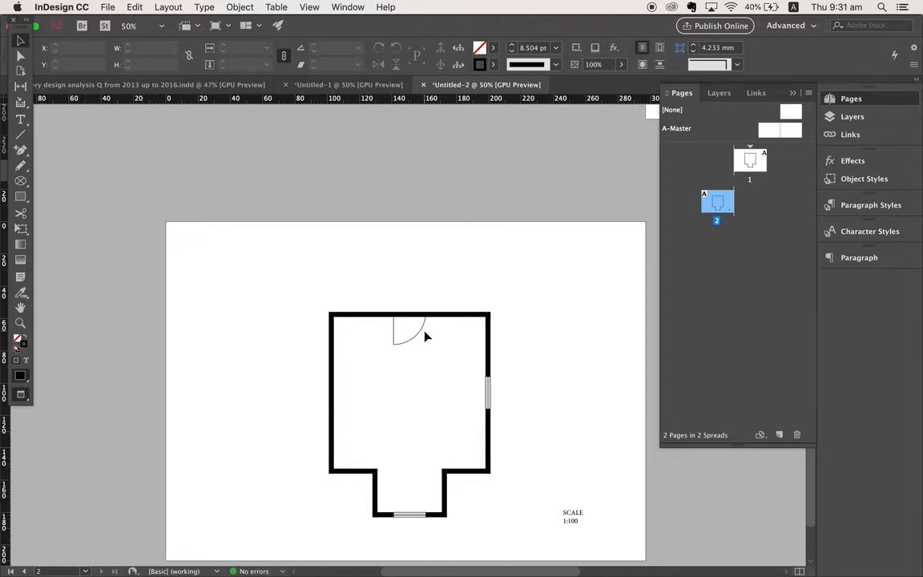
{"action": "left_click", "coordinate": [488, 392]}
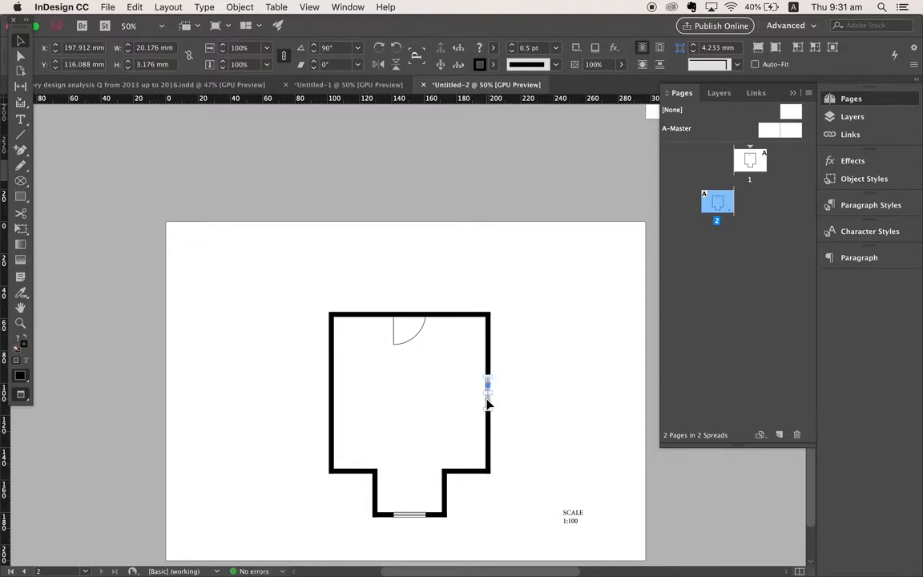
{"action": "left_click_drag", "start_coordinate": [489, 403], "coordinate": [419, 320]}
{"action": "key", "text": "super+z"}
{"action": "left_click", "coordinate": [428, 282]}
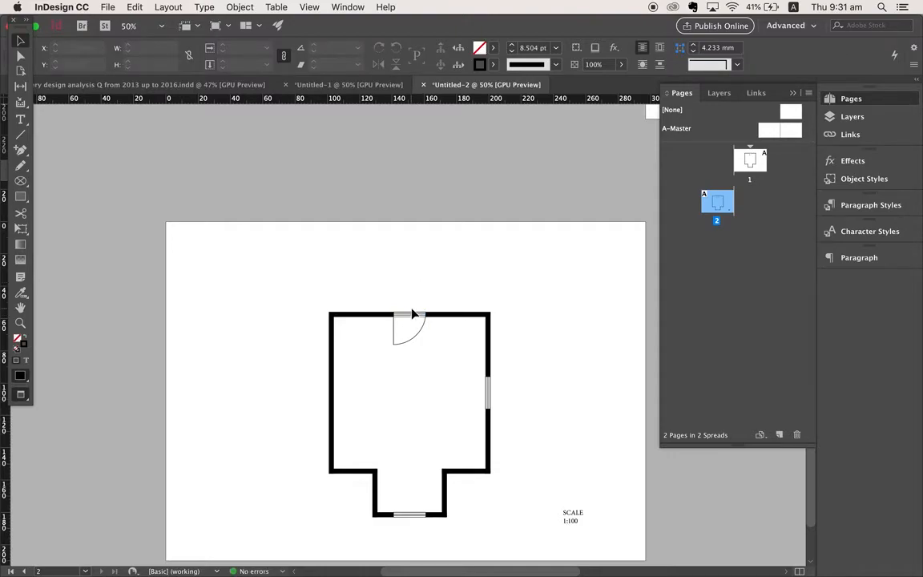
Move the door swing down so its straight top edge lines up with the top wall's inner face.
{"action": "scroll", "coordinate": [413, 315], "scroll_direction": "up", "scroll_amount": 5}
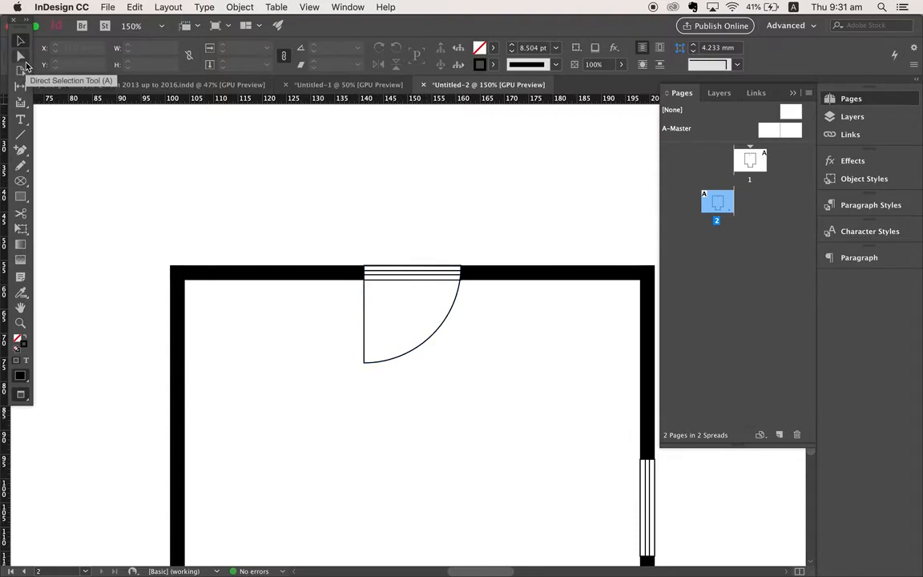
{"action": "scroll", "coordinate": [403, 335], "scroll_direction": "up", "scroll_amount": 4}
{"action": "left_click", "coordinate": [405, 213]}
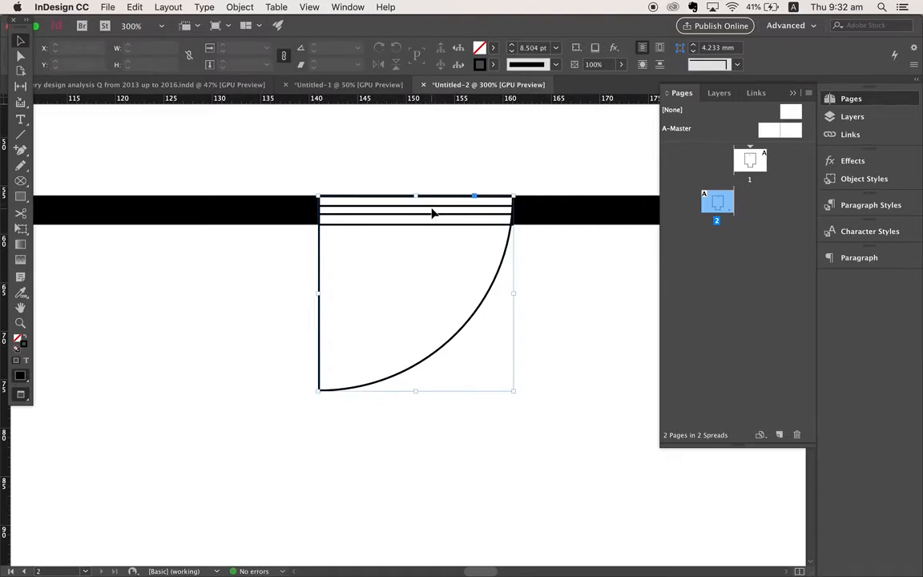
{"action": "mouse_move", "coordinate": [432, 213]}
{"action": "left_mouse_down"}
{"action": "mouse_move", "coordinate": [432, 200]}
{"action": "mouse_move", "coordinate": [432, 228]}
{"action": "left_mouse_up"}
Move the window symbol copy up out of the top wall, to about X 141.2 mm, Y 52.8 mm.
{"action": "double_click", "coordinate": [431, 204]}
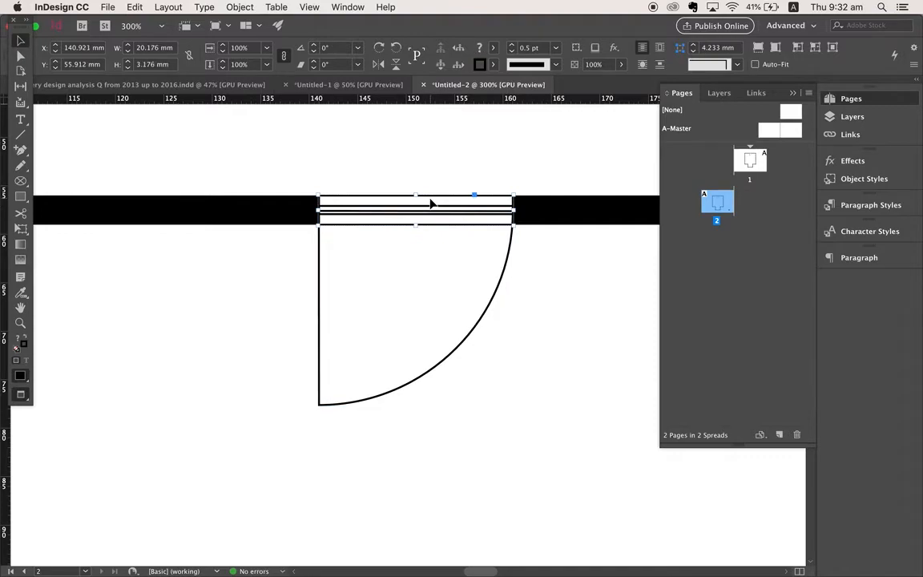
{"action": "left_click_drag", "start_coordinate": [431, 203], "coordinate": [433, 174]}
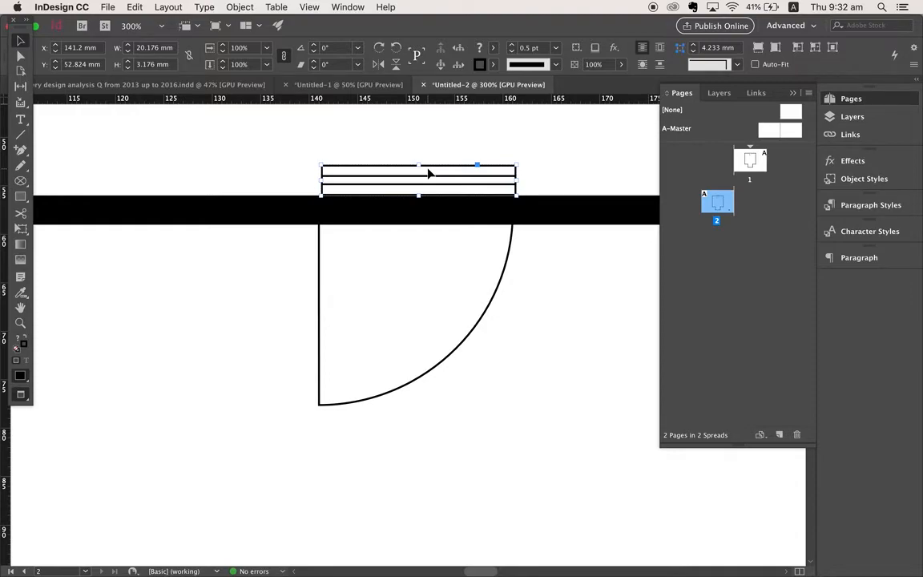
Ungroup the window symbol copy above the top wall and delete its two inner horizontal lines, keeping the outer rectangle.
{"action": "left_click", "coordinate": [240, 8]}
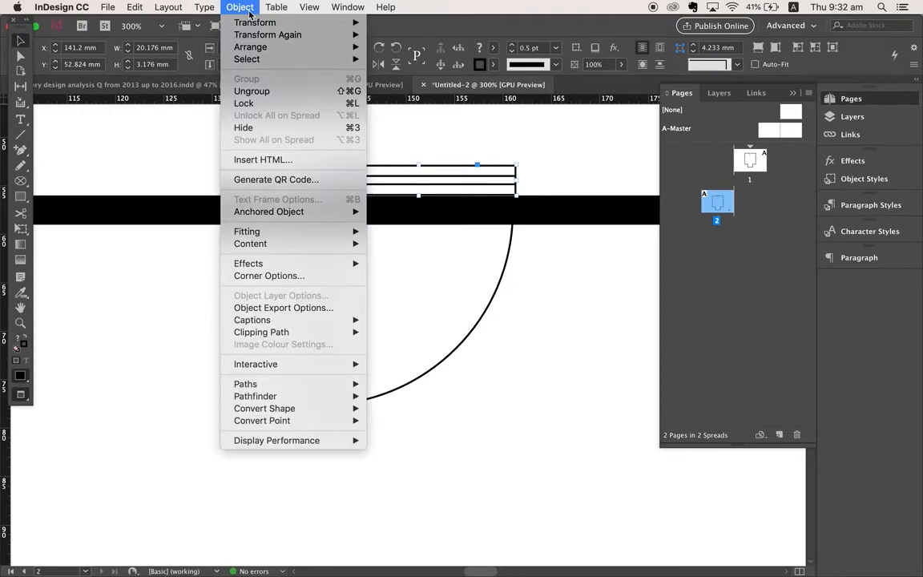
{"action": "left_click", "coordinate": [271, 95]}
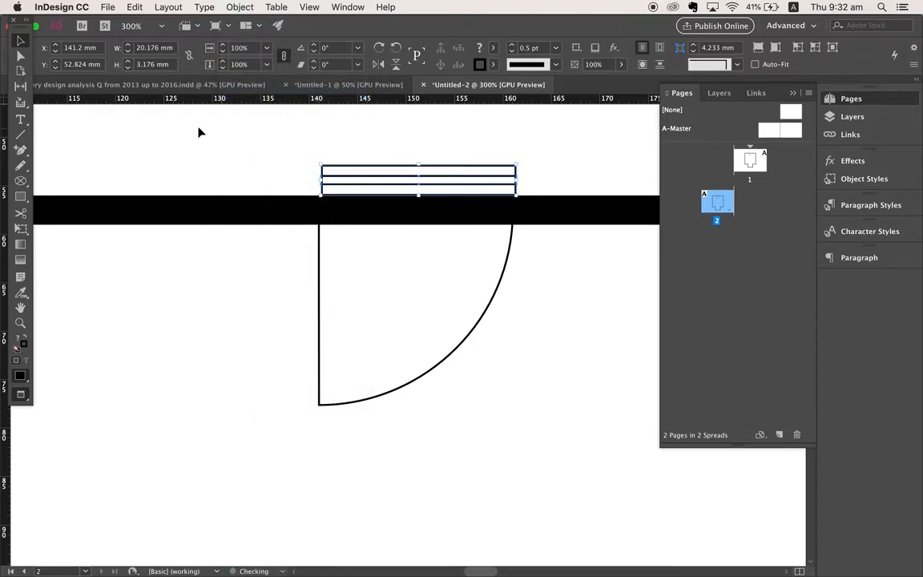
{"action": "left_click", "coordinate": [170, 134]}
{"action": "left_click", "coordinate": [22, 57]}
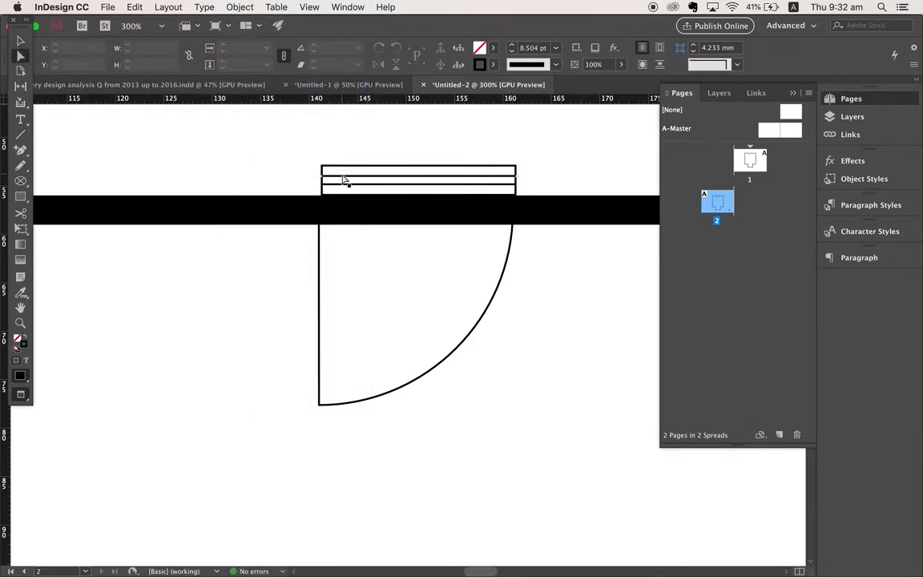
{"action": "left_click", "coordinate": [343, 177]}
{"action": "key", "text": "Delete"}
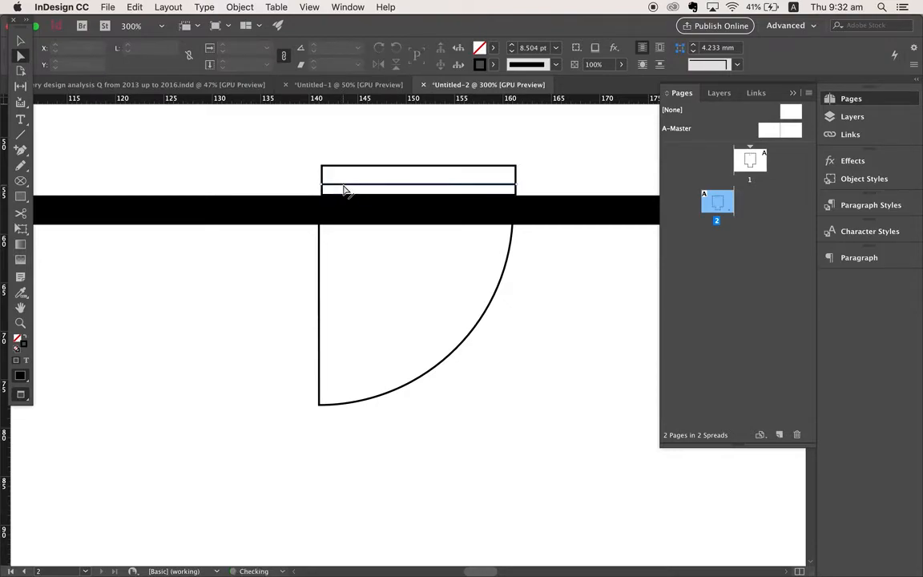
{"action": "left_click", "coordinate": [344, 186]}
{"action": "key", "text": "Delete"}
Move the door swing up so its top edge sits inside the top wall, and place the white rectangle over the wall as the door opening.
{"action": "left_click", "coordinate": [21, 40]}
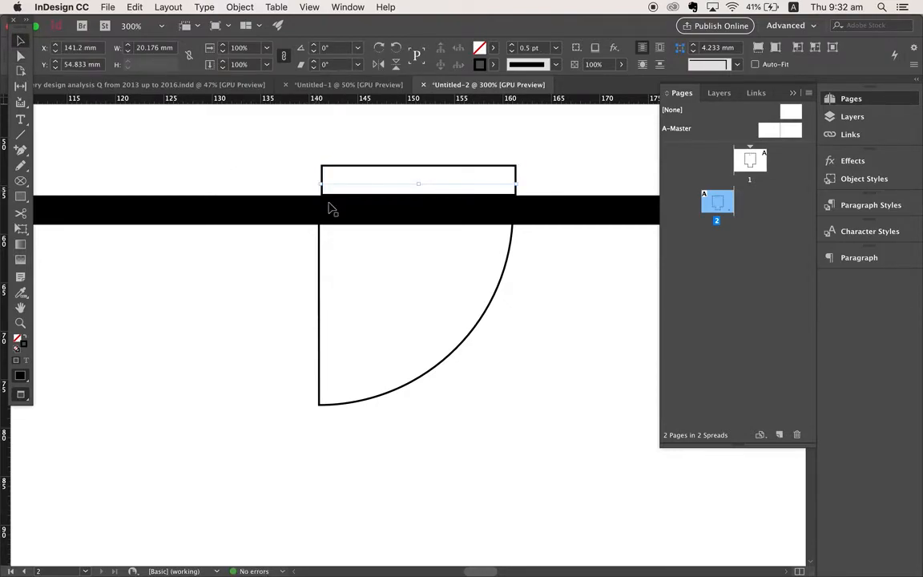
{"action": "left_click_drag", "start_coordinate": [319, 267], "coordinate": [319, 256]}
{"action": "left_click_drag", "start_coordinate": [367, 171], "coordinate": [364, 199]}
{"action": "left_click_drag", "start_coordinate": [513, 210], "coordinate": [513, 210]}
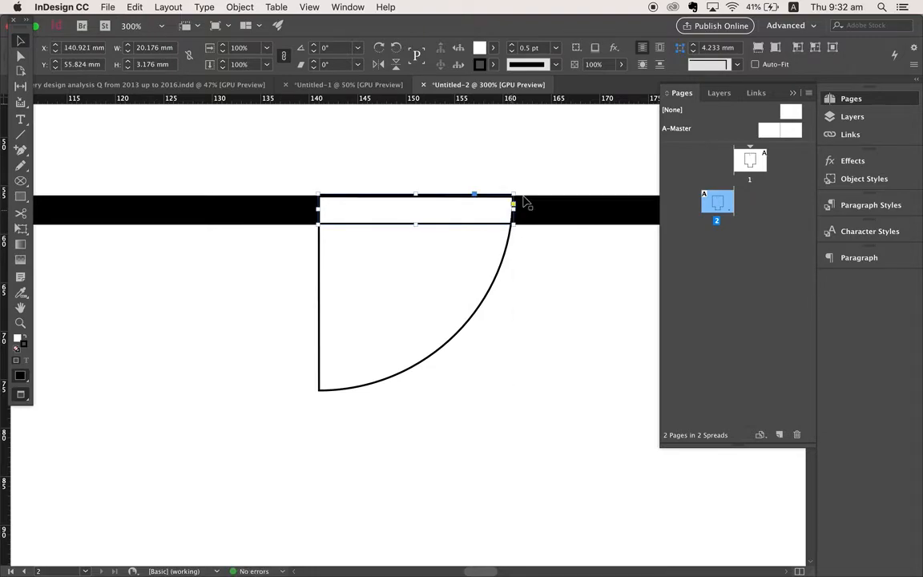
{"action": "left_click", "coordinate": [537, 150]}
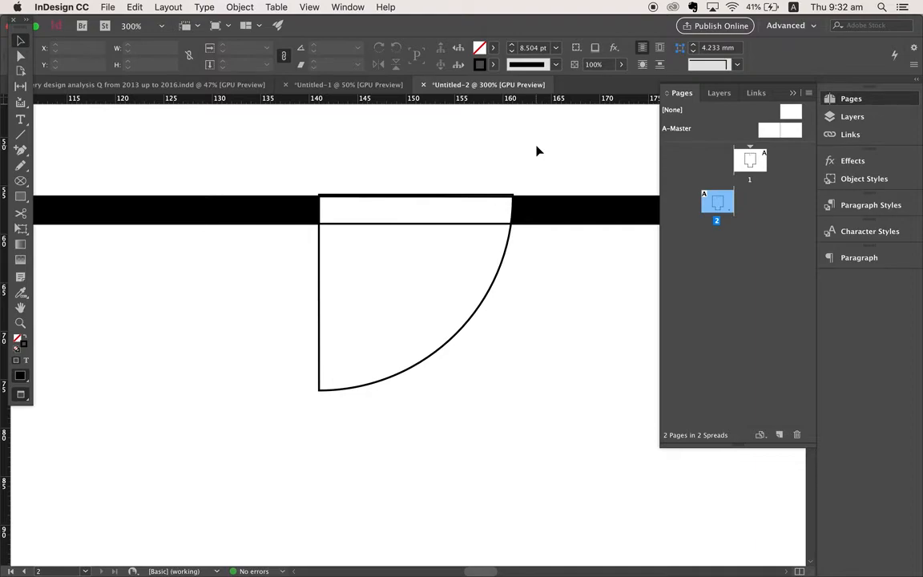
Reduce the door opening rectangle's height to 3 mm to match the wall thickness, and send the door swing to the back.
{"action": "left_click", "coordinate": [448, 197]}
{"action": "left_click_drag", "start_coordinate": [416, 195], "coordinate": [416, 195]}
{"action": "left_click", "coordinate": [416, 195]}
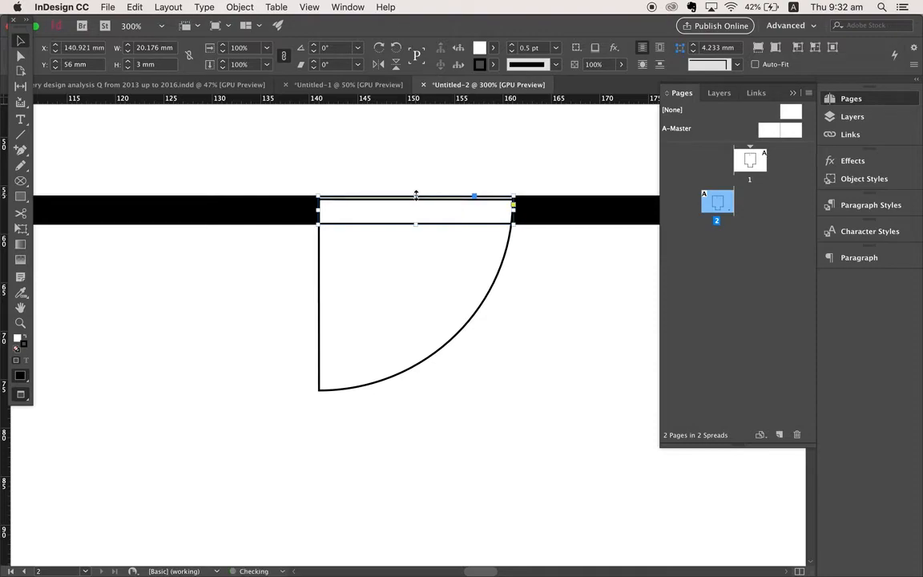
{"action": "left_click", "coordinate": [420, 249]}
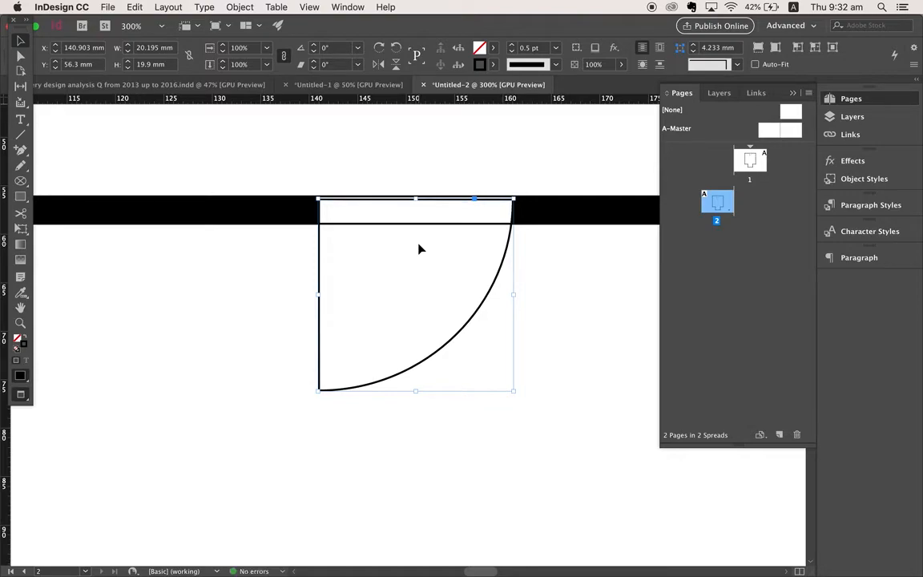
{"action": "right_click", "coordinate": [436, 207]}
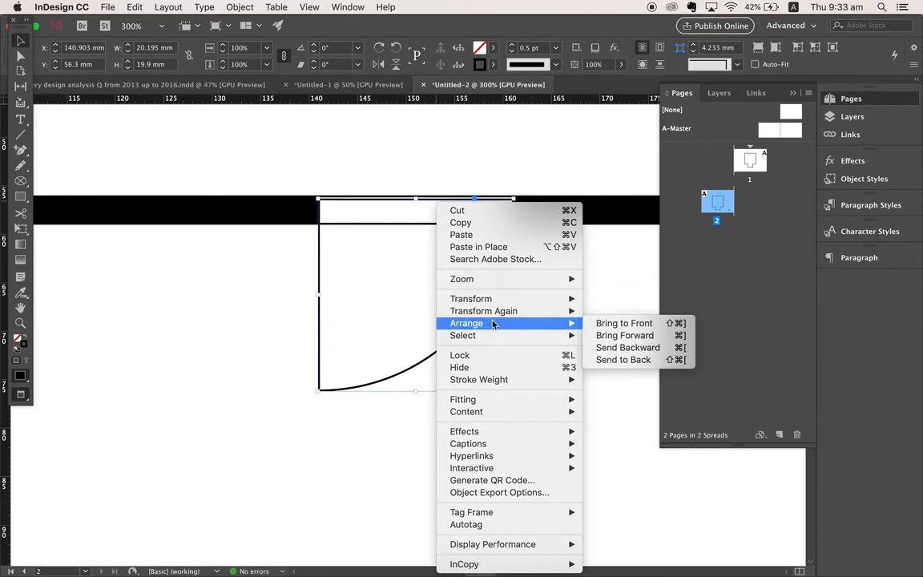
{"action": "mouse_move", "coordinate": [581, 321]}
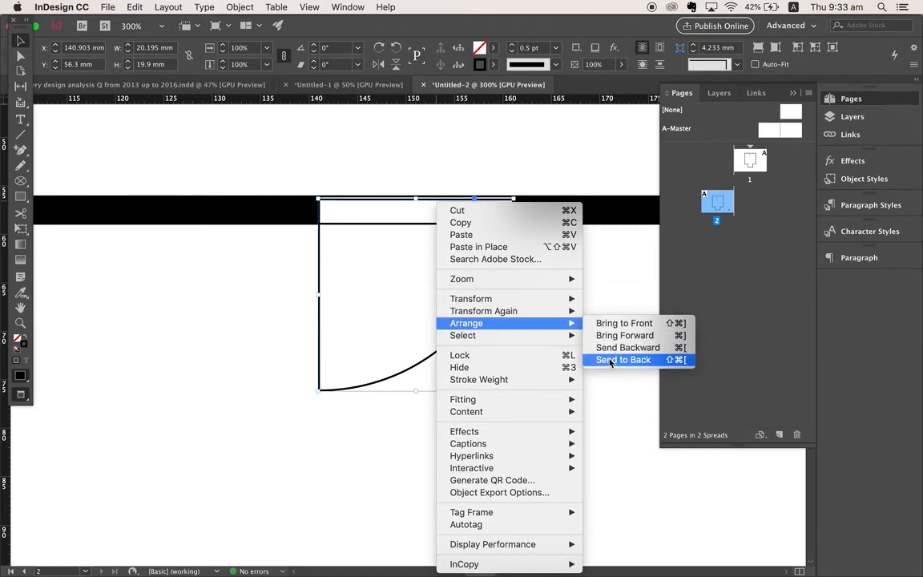
{"action": "left_click", "coordinate": [617, 359]}
{"action": "left_click", "coordinate": [603, 342]}
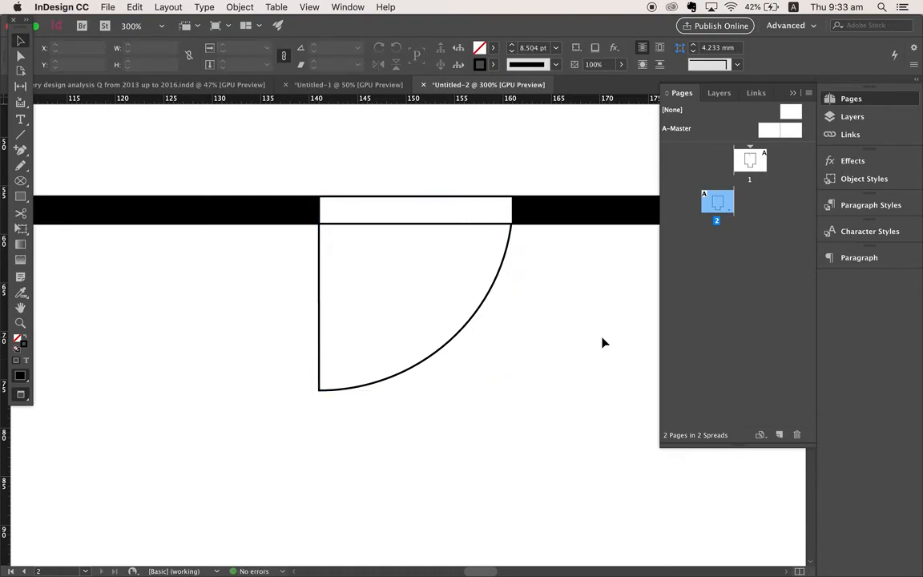
Draw a vertical line about 16.7 mm long down the door swing's straight edge and set its stroke weight to 1 pt.
{"action": "left_click", "coordinate": [22, 135]}
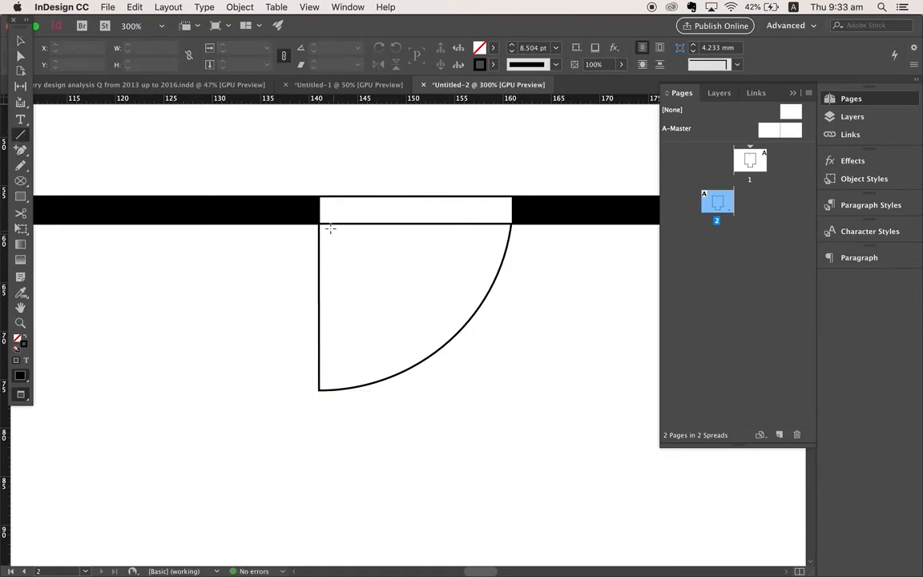
{"action": "left_click_drag", "start_coordinate": [320, 229], "coordinate": [319, 386]}
{"action": "left_click", "coordinate": [472, 147]}
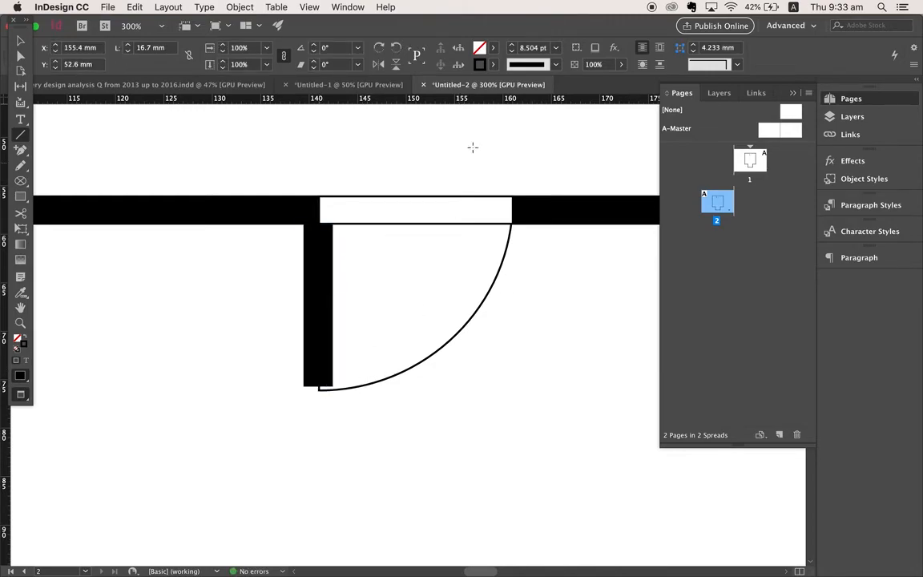
{"action": "left_click", "coordinate": [559, 48]}
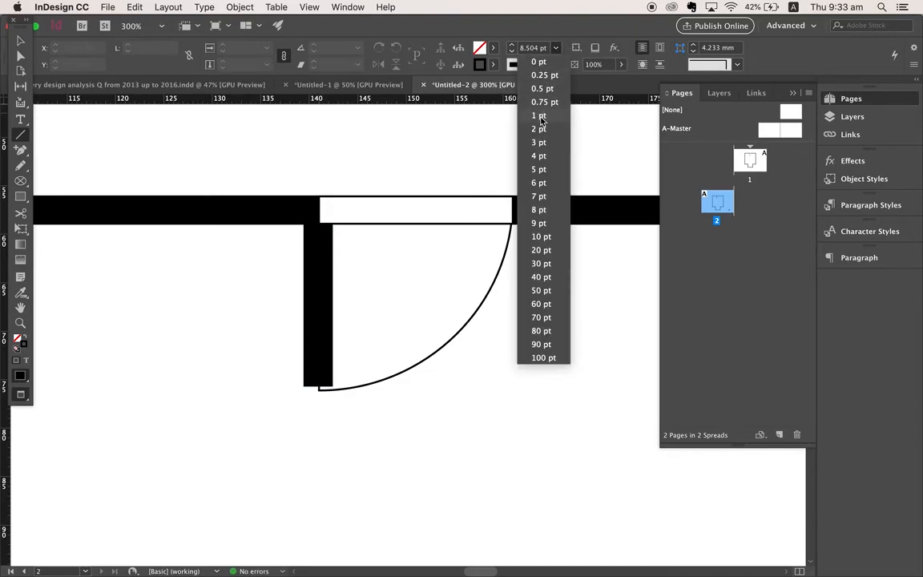
{"action": "left_click", "coordinate": [540, 119]}
{"action": "left_click", "coordinate": [20, 41]}
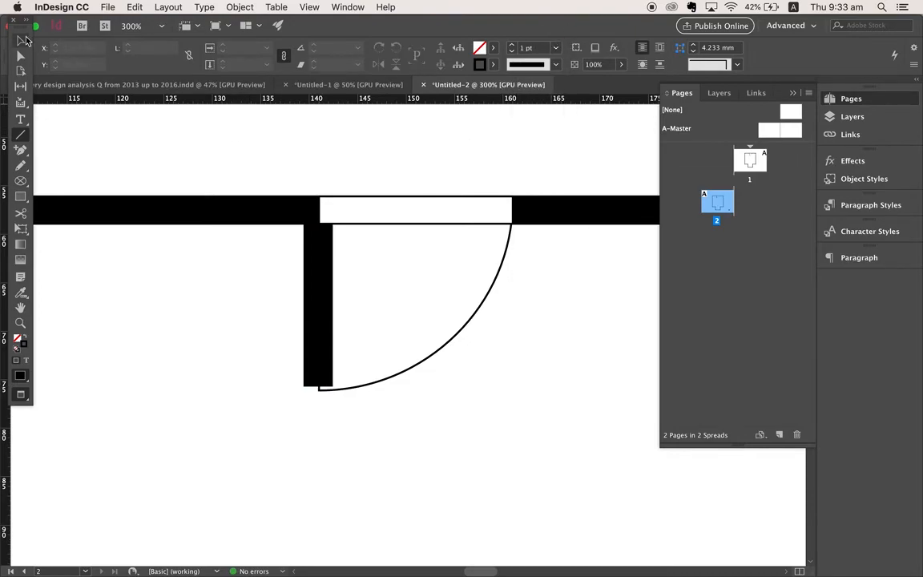
{"action": "left_click", "coordinate": [326, 317]}
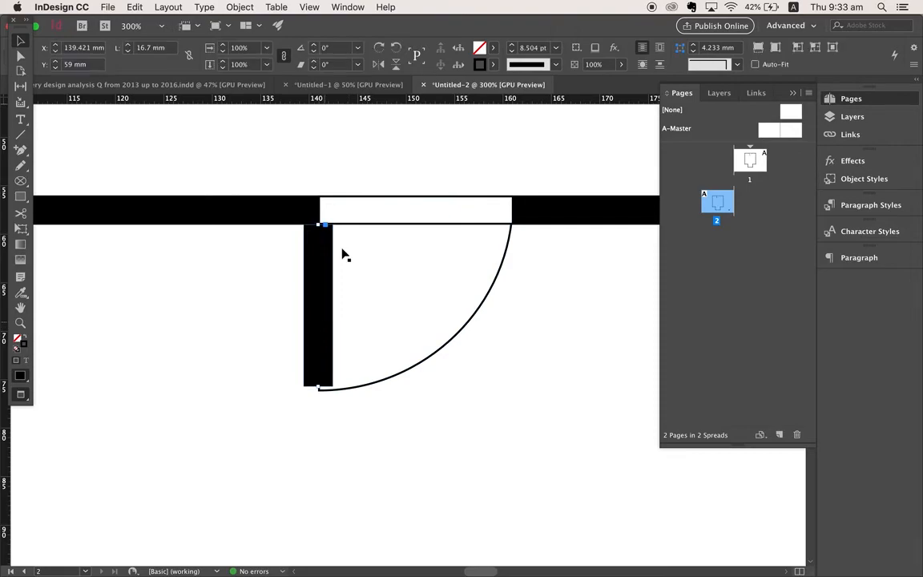
{"action": "left_click", "coordinate": [555, 48]}
{"action": "left_click", "coordinate": [539, 117]}
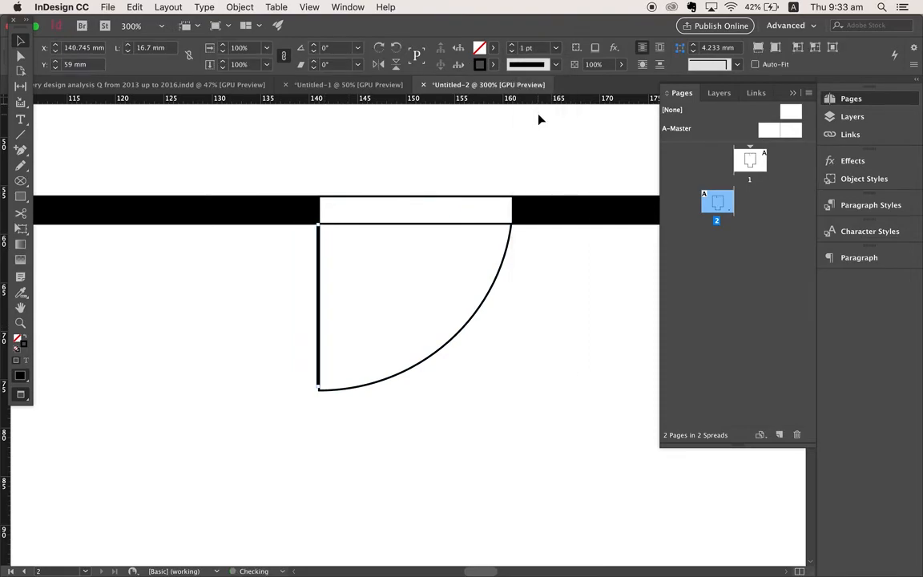
{"action": "left_click", "coordinate": [170, 255]}
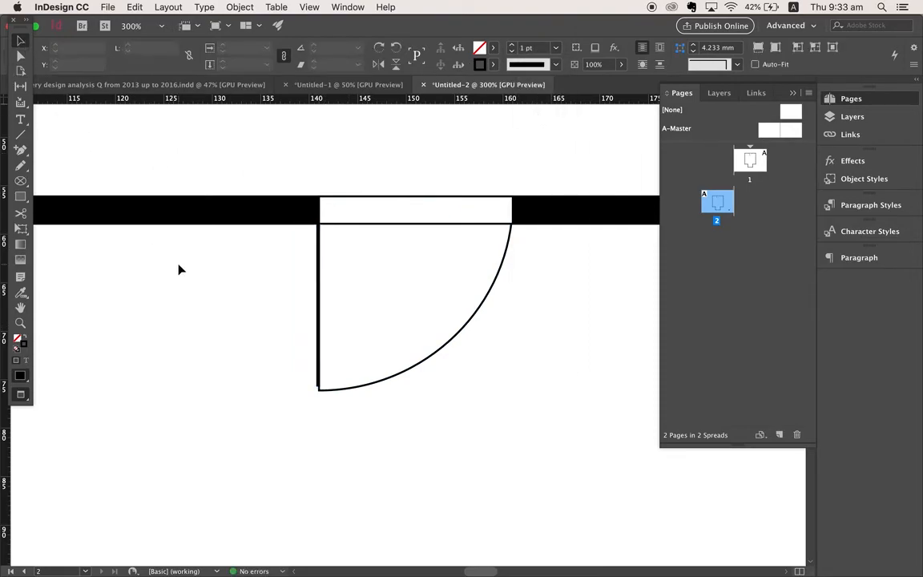
Fit the line over the door's straight edge at about 17.2 mm long and set its stroke weight to 2 pt.
{"action": "left_click_drag", "start_coordinate": [320, 361], "coordinate": [319, 390]}
{"action": "left_click", "coordinate": [333, 408]}
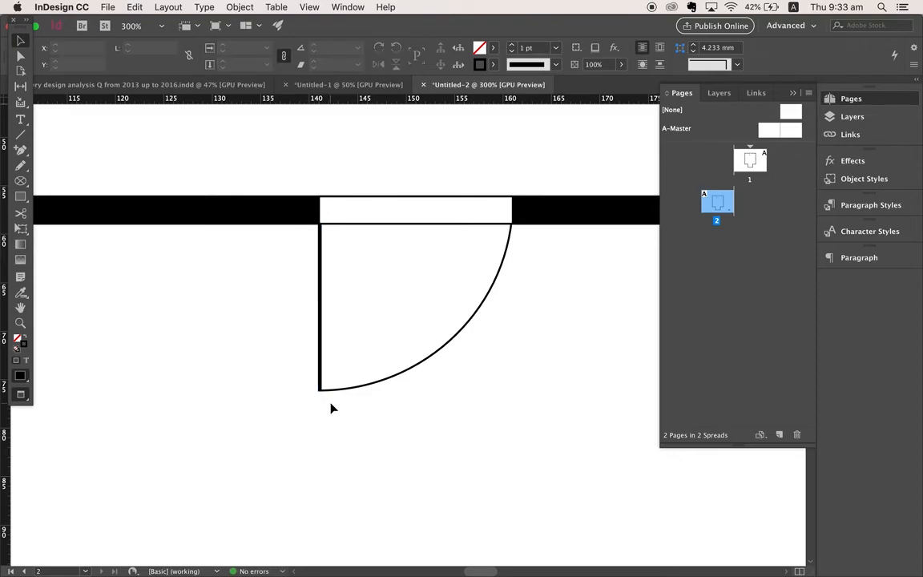
{"action": "left_click", "coordinate": [322, 362]}
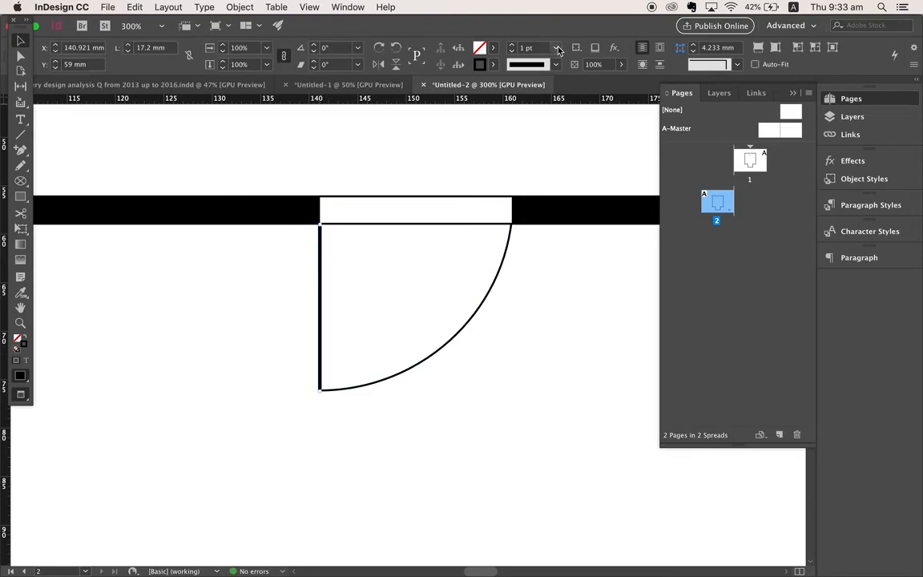
{"action": "left_click", "coordinate": [555, 47]}
{"action": "left_click", "coordinate": [533, 129]}
{"action": "left_click", "coordinate": [452, 426]}
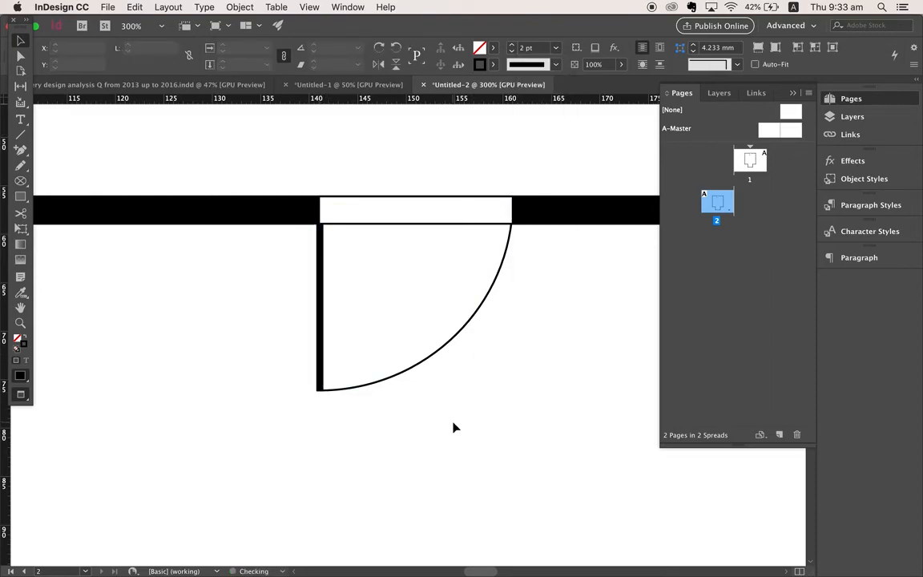
Review the whole floor plan on page 2 with its door, windows and scale label.
{"action": "key", "text": "super+minus"}
{"action": "key", "text": "super+minus"}
{"action": "key", "text": "super+minus"}
{"action": "key", "text": "super+minus"}
{"action": "key", "text": "super+minus"}
{"action": "key", "text": "super+minus"}
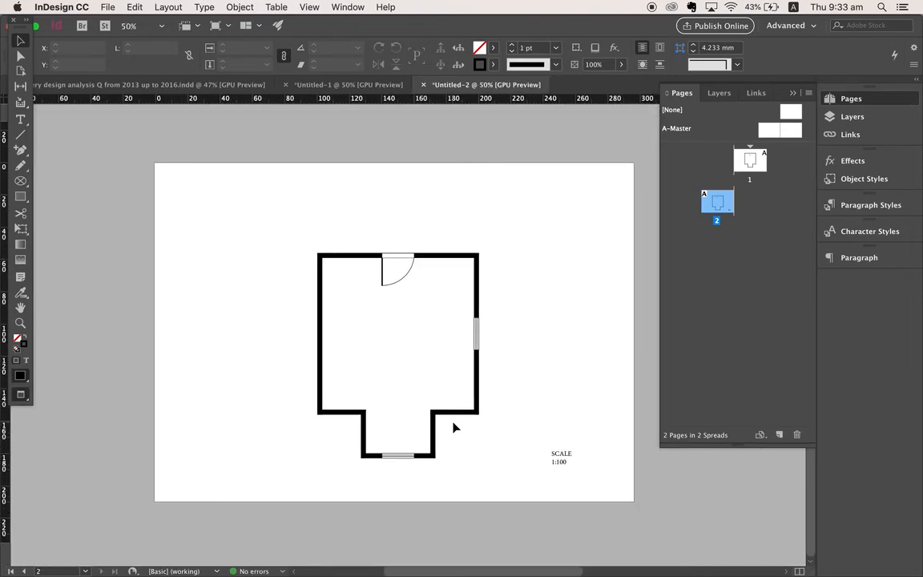
{"action": "key", "text": "super+equal"}
{"action": "scroll", "coordinate": [453, 427], "scroll_direction": "down", "scroll_amount": 2}
{"action": "scroll", "coordinate": [452, 427], "scroll_direction": "right", "scroll_amount": 1}
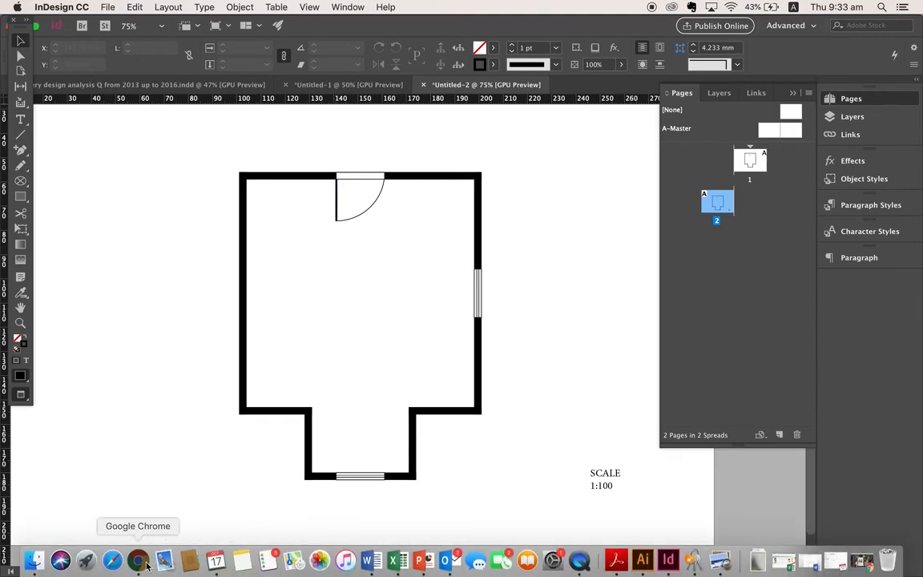
Switch to Google Chrome and examine the door and window symbols in the BoxBrownie.com and Nathan Homes floor plan images.
{"action": "left_click", "coordinate": [141, 561]}
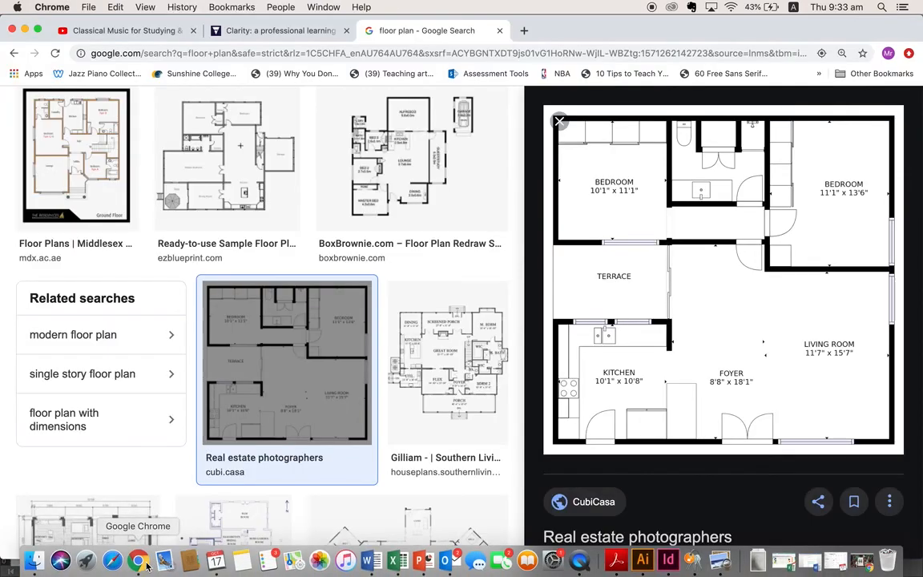
{"action": "scroll", "coordinate": [382, 254], "scroll_direction": "up", "scroll_amount": 2}
{"action": "left_click", "coordinate": [382, 254]}
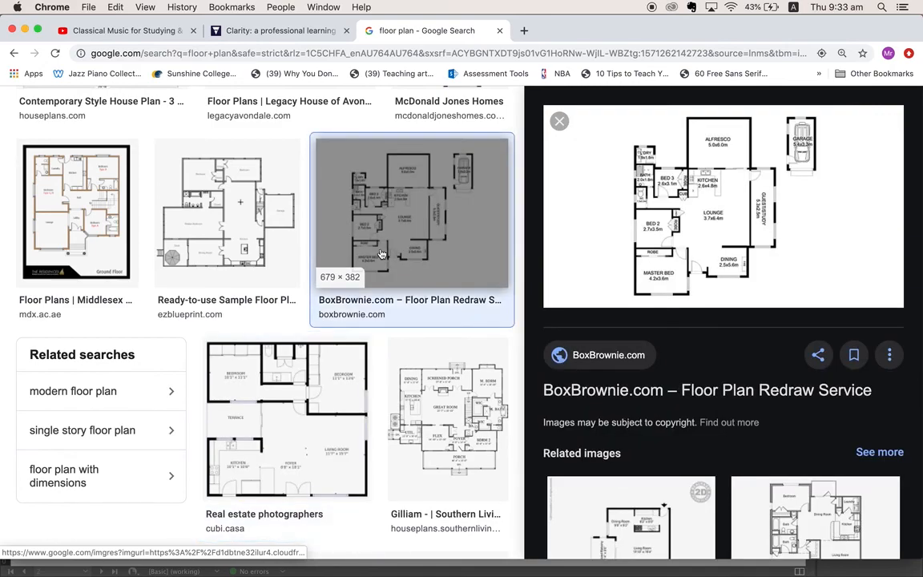
{"action": "scroll", "coordinate": [382, 254], "scroll_direction": "up", "scroll_amount": 5}
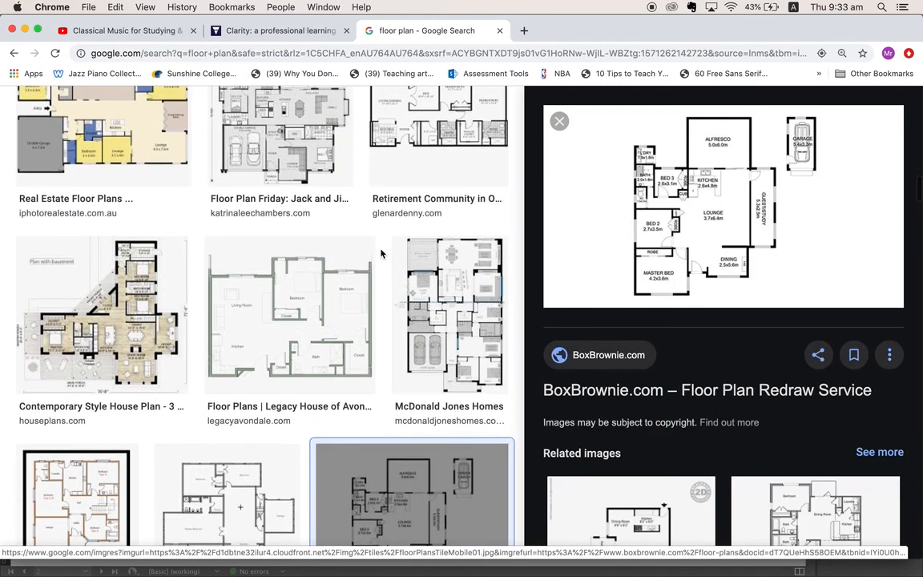
{"action": "scroll", "coordinate": [382, 254], "scroll_direction": "up", "scroll_amount": 2}
{"action": "scroll", "coordinate": [382, 254], "scroll_direction": "up", "scroll_amount": 7}
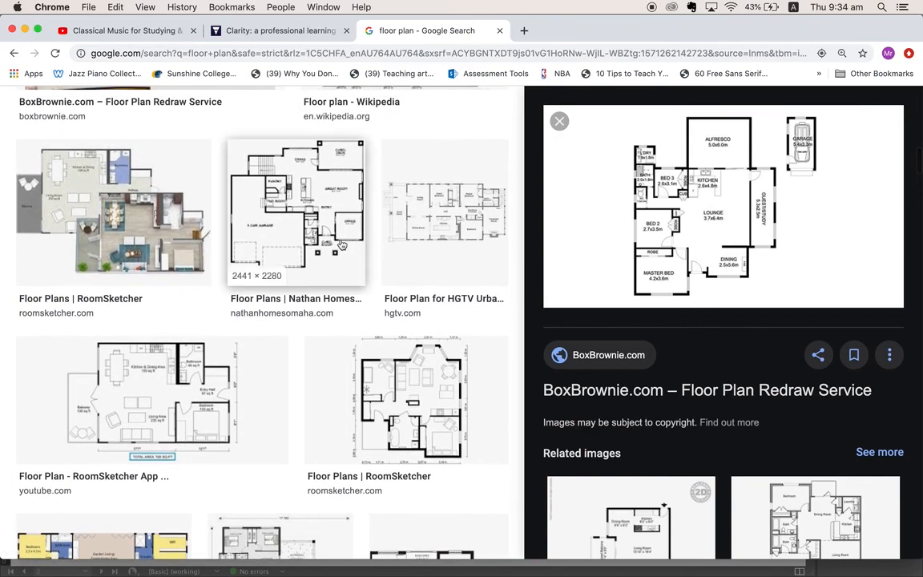
{"action": "left_click", "coordinate": [340, 244]}
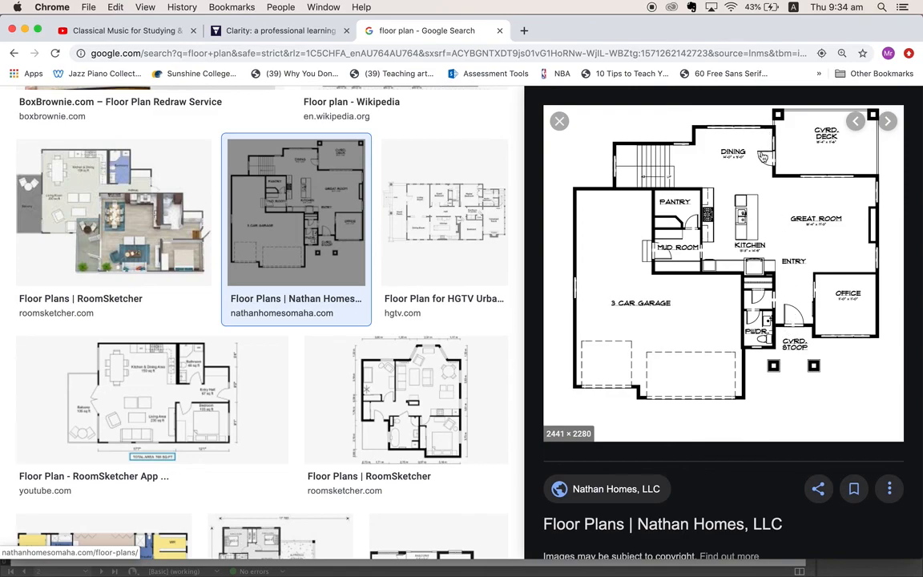
Examine the doors in the ThoughtCo and iPhotorealestate floor plan images, and return to the floor plan in InDesign.
{"action": "scroll", "coordinate": [458, 202], "scroll_direction": "up", "scroll_amount": 3}
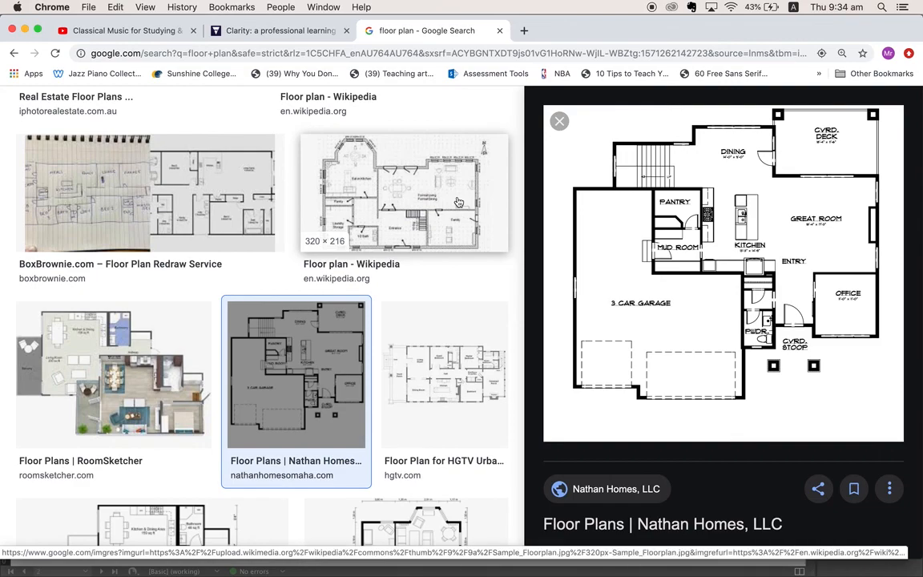
{"action": "scroll", "coordinate": [459, 202], "scroll_direction": "up", "scroll_amount": 3}
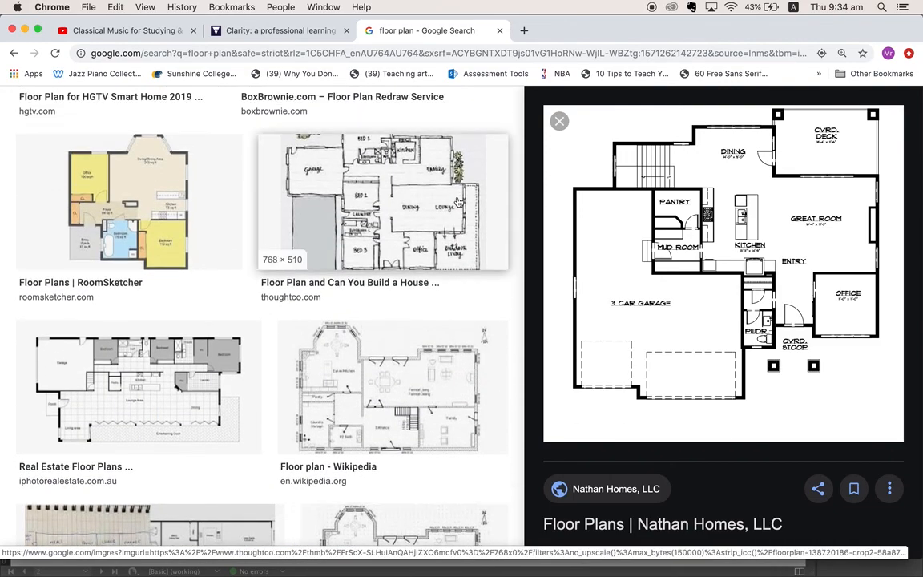
{"action": "left_click", "coordinate": [439, 249]}
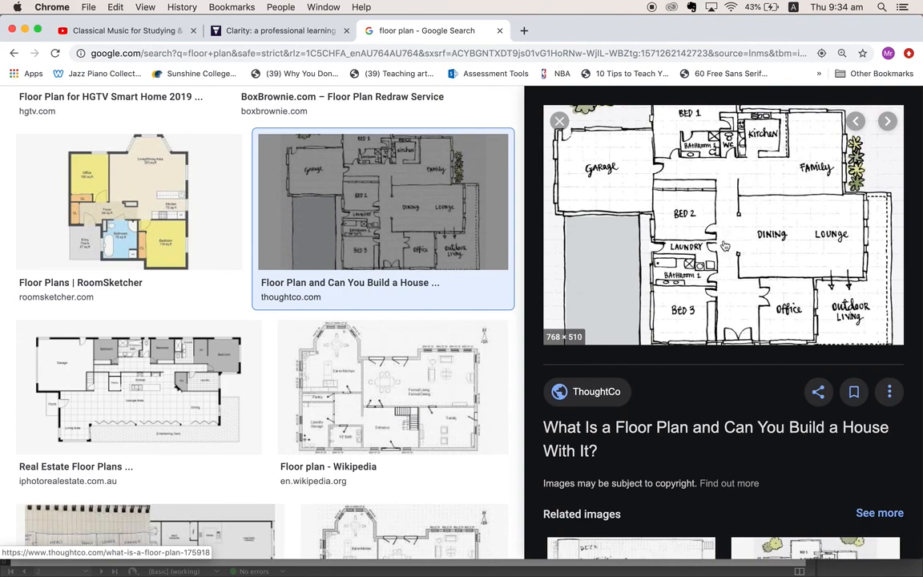
{"action": "scroll", "coordinate": [317, 301], "scroll_direction": "up", "scroll_amount": 5}
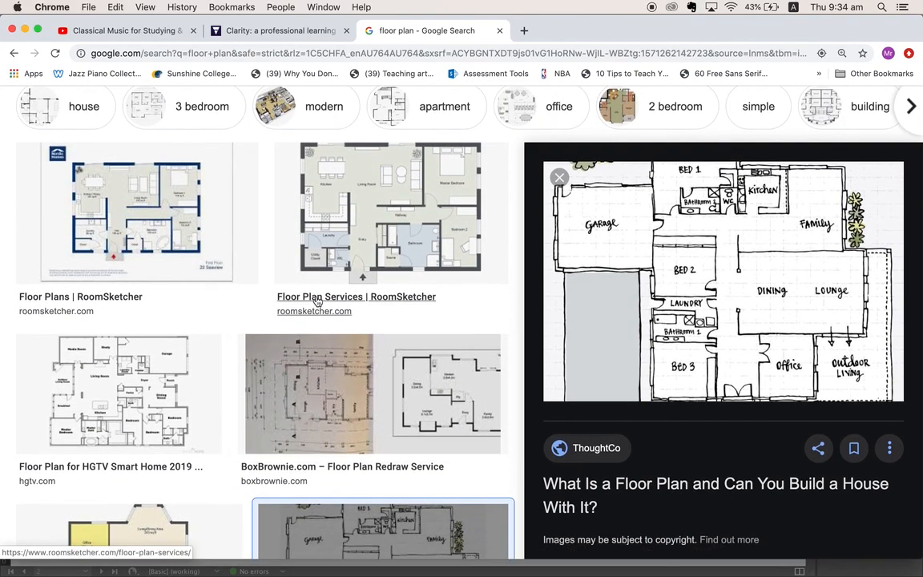
{"action": "scroll", "coordinate": [227, 275], "scroll_direction": "down", "scroll_amount": 2}
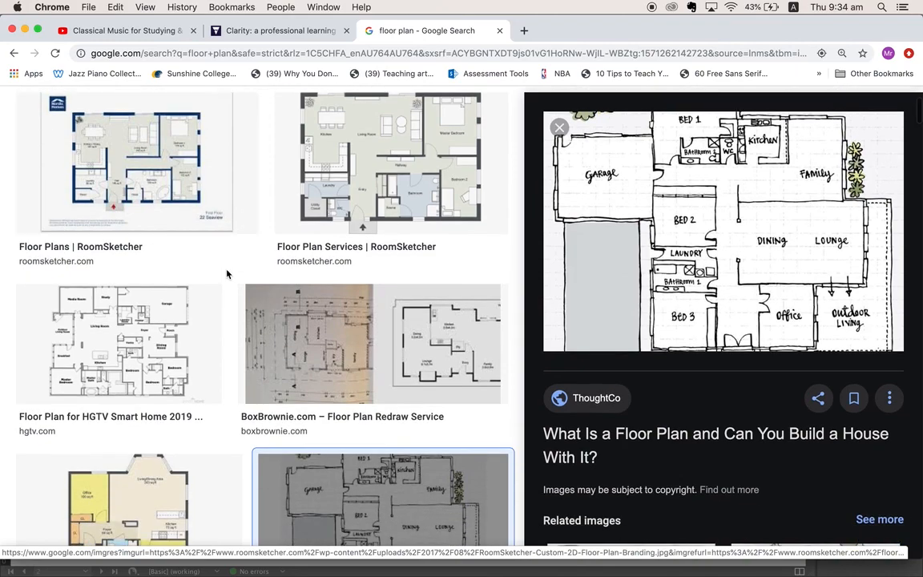
{"action": "scroll", "coordinate": [181, 349], "scroll_direction": "down", "scroll_amount": 10}
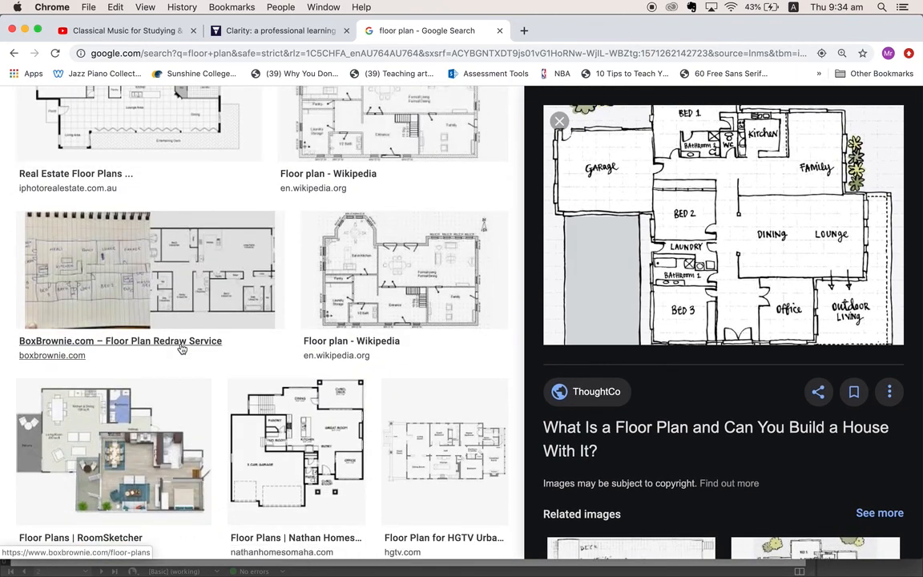
{"action": "left_click", "coordinate": [136, 120]}
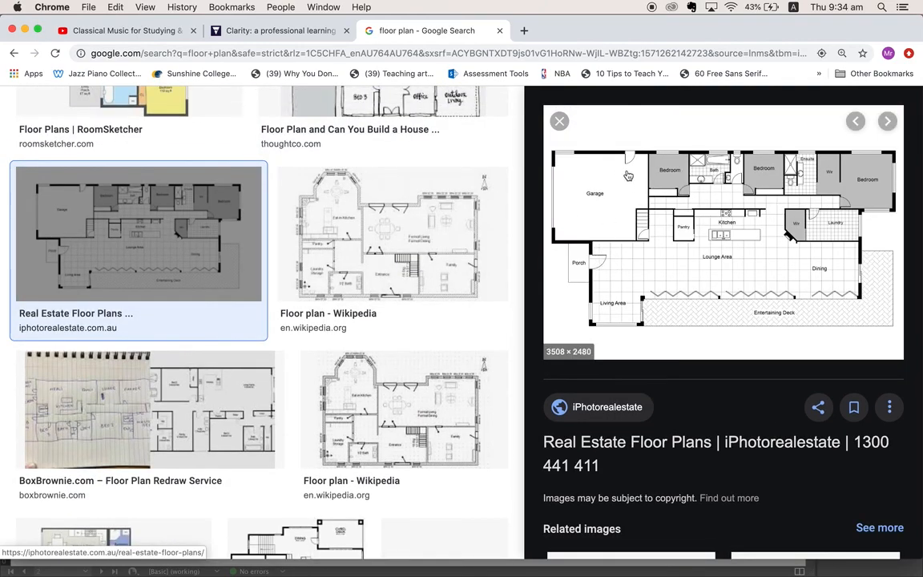
{"action": "mouse_move", "coordinate": [529, 567]}
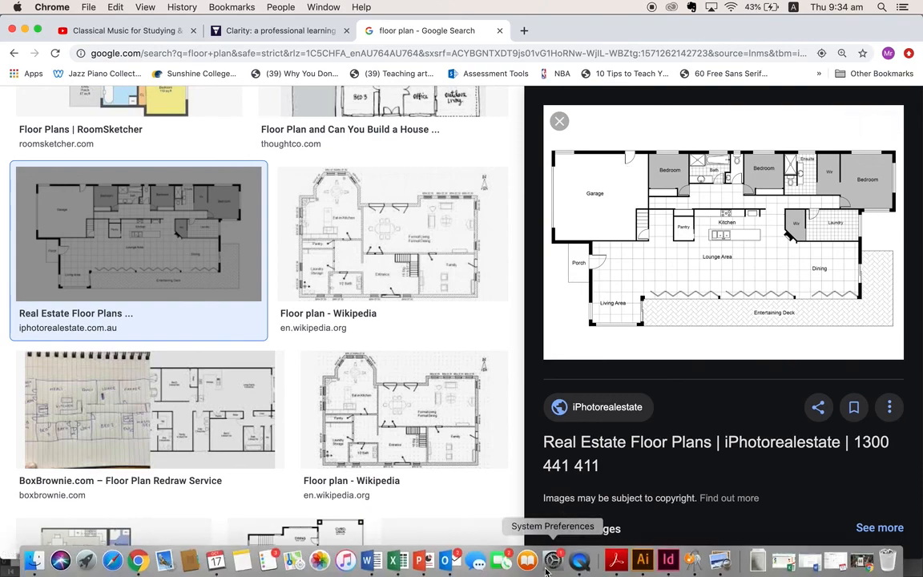
{"action": "left_click", "coordinate": [665, 561]}
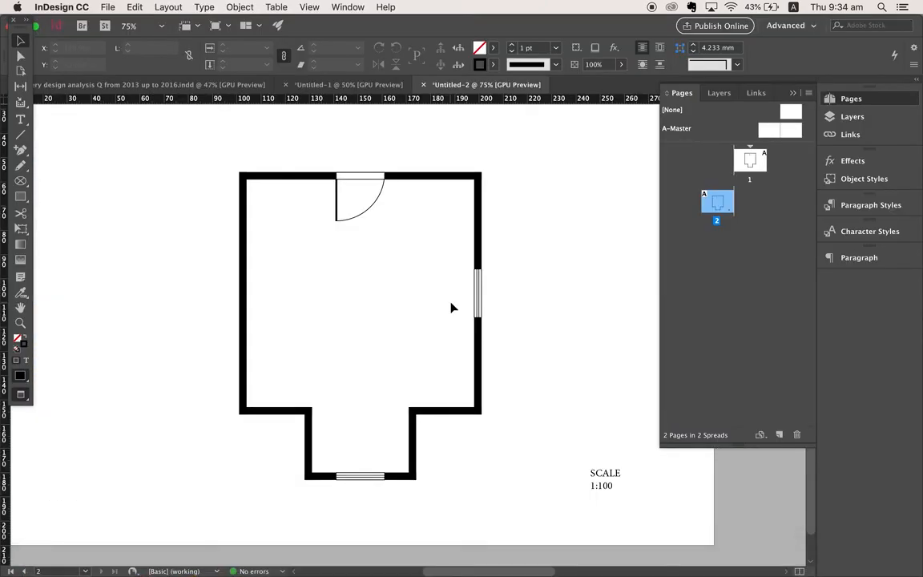